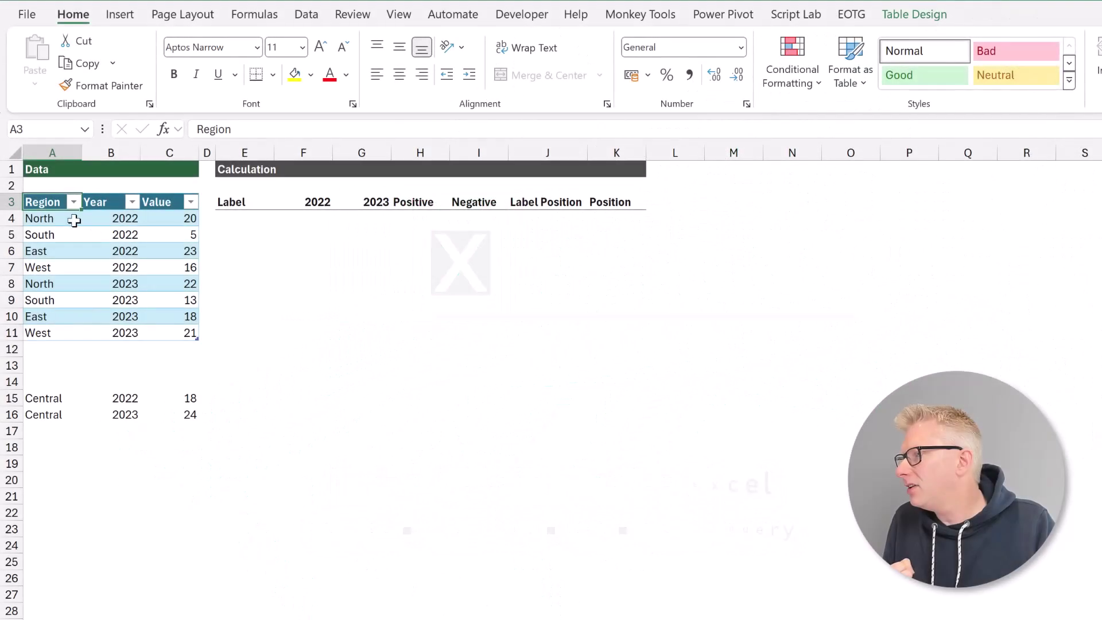
Review the Data table's Region, Year and Value columns and the two Central rows below it.
drag(52, 218, 184, 331)
drag(42, 218, 49, 267)
drag(125, 219, 133, 328)
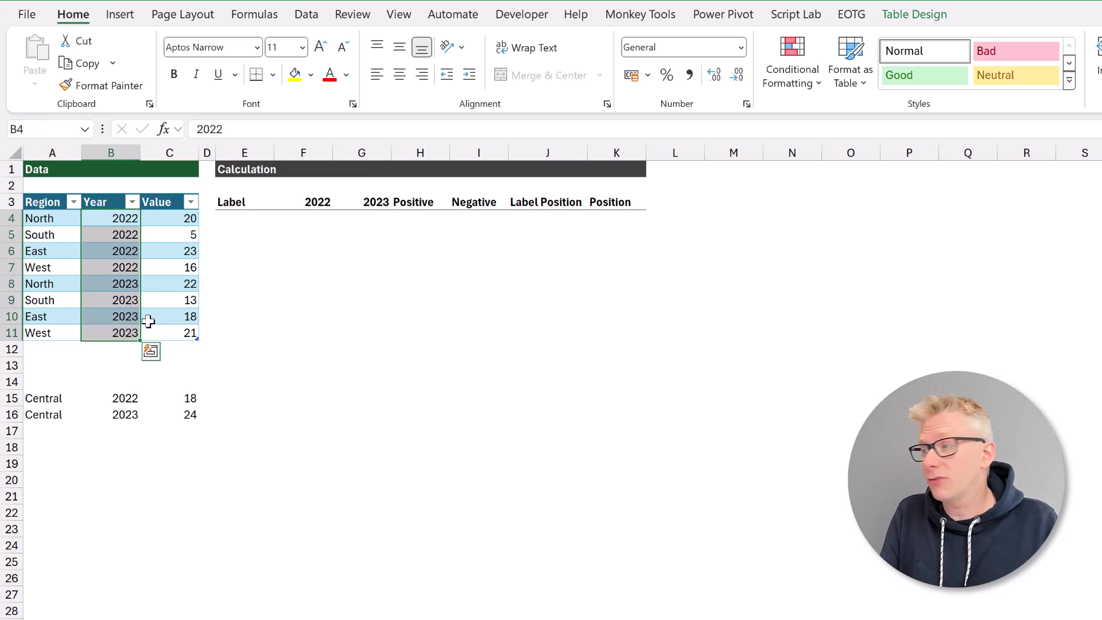
drag(184, 221, 195, 332)
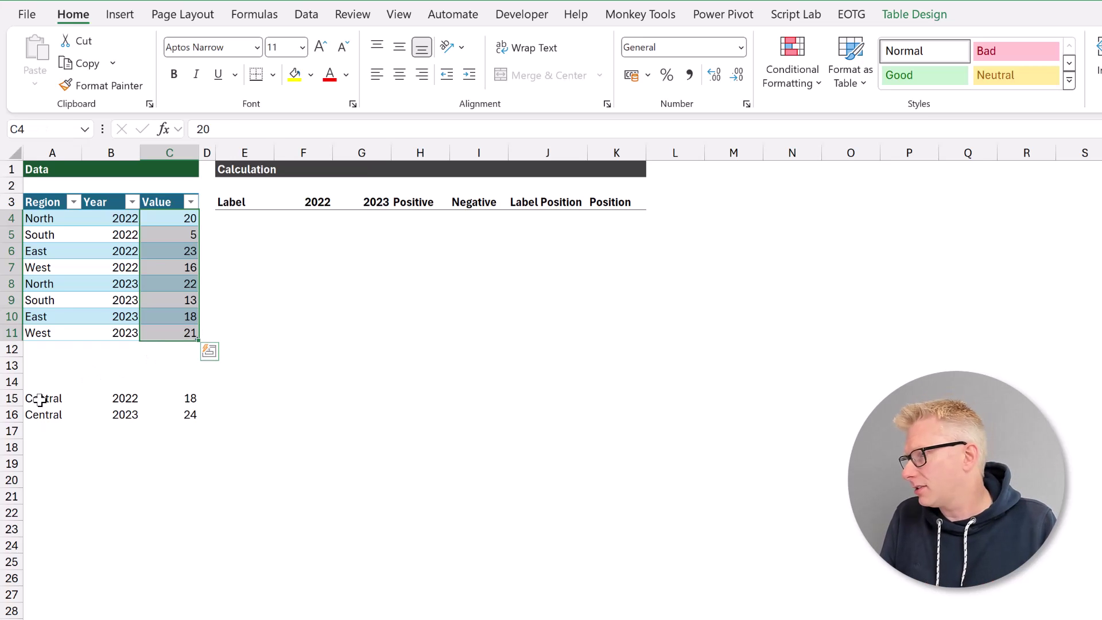
drag(34, 399, 191, 420)
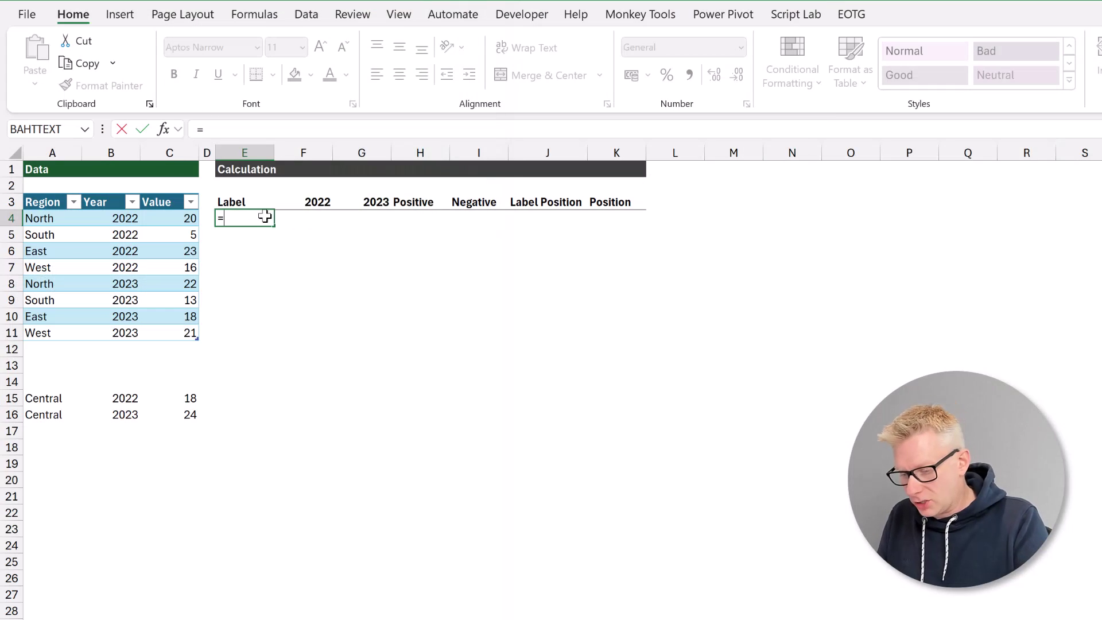
Enter =UNIQUE(Data[Region]) in E4 so North, South, East and West spill down.
text(UNIQU)
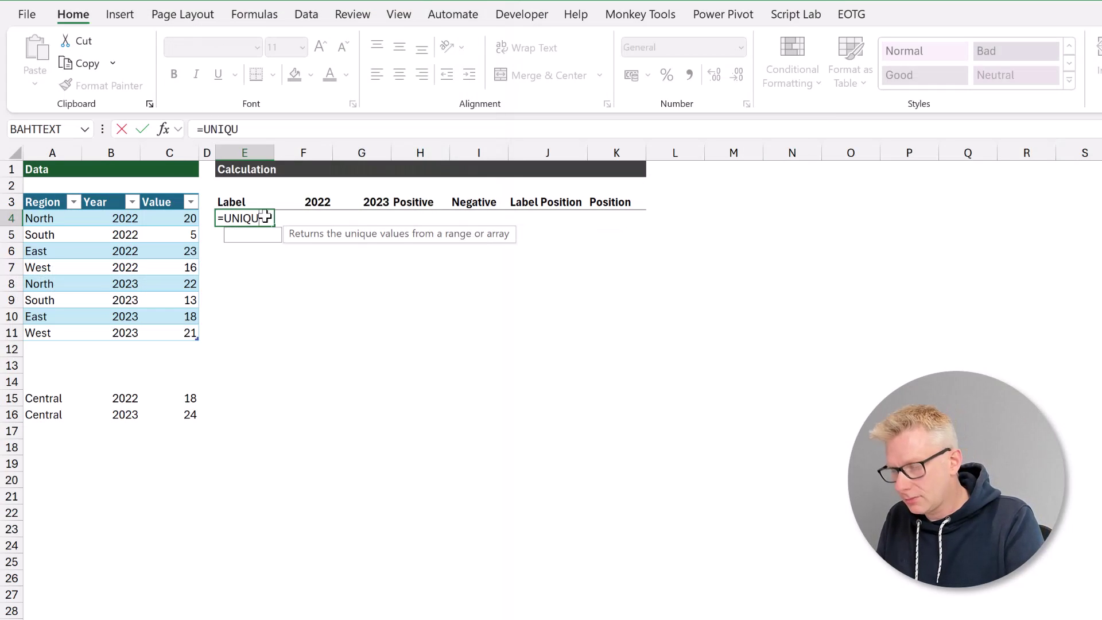
text(E()
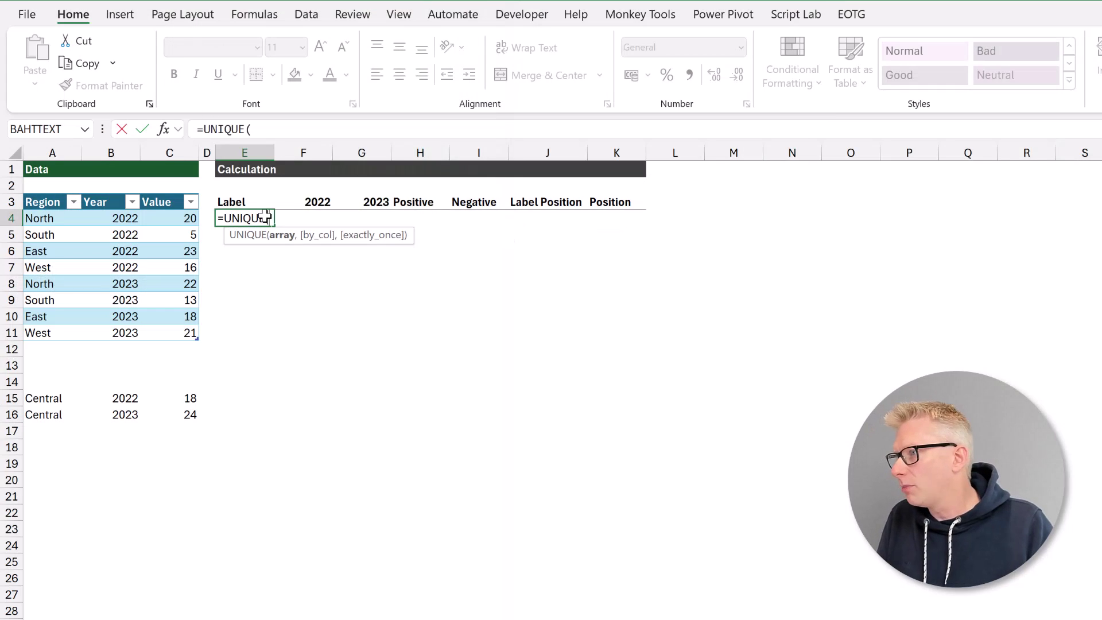
click(53, 192)
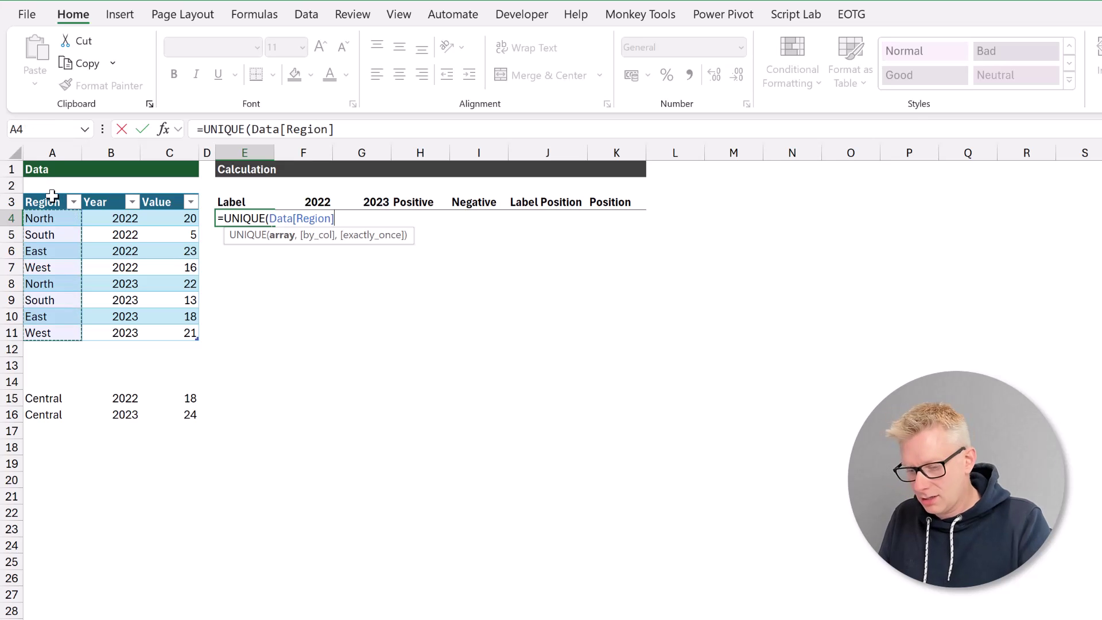
text())
key(Return)
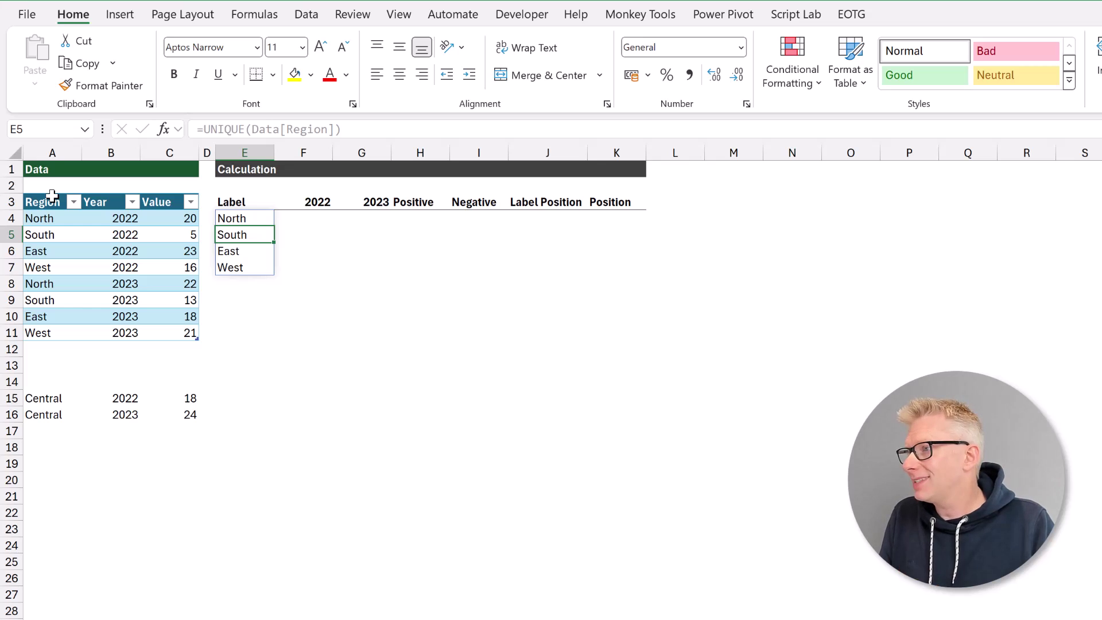
click(313, 217)
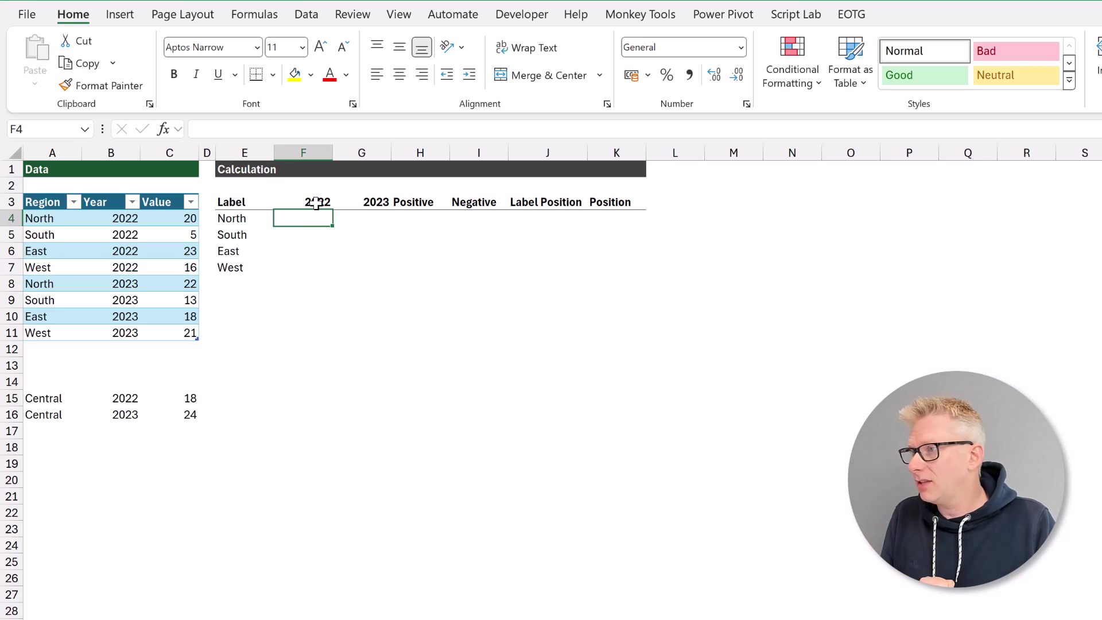
In F4 begin =SUMIFS summing Data[Value], with Data[Region] as the first criteria range.
click(315, 202)
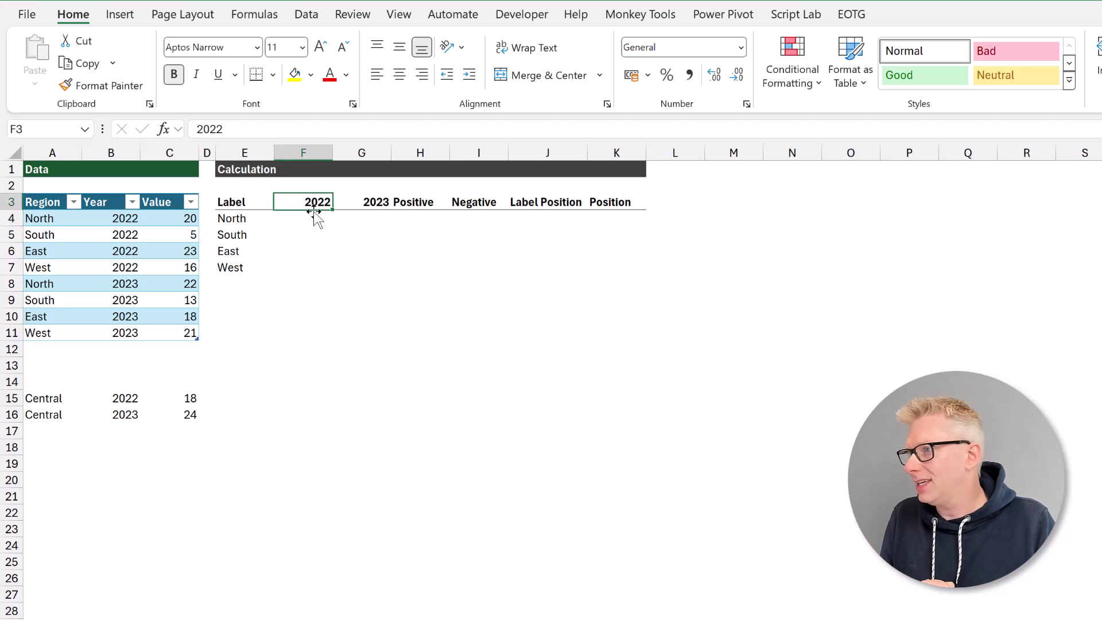
click(315, 218)
text(=SUMIFS)
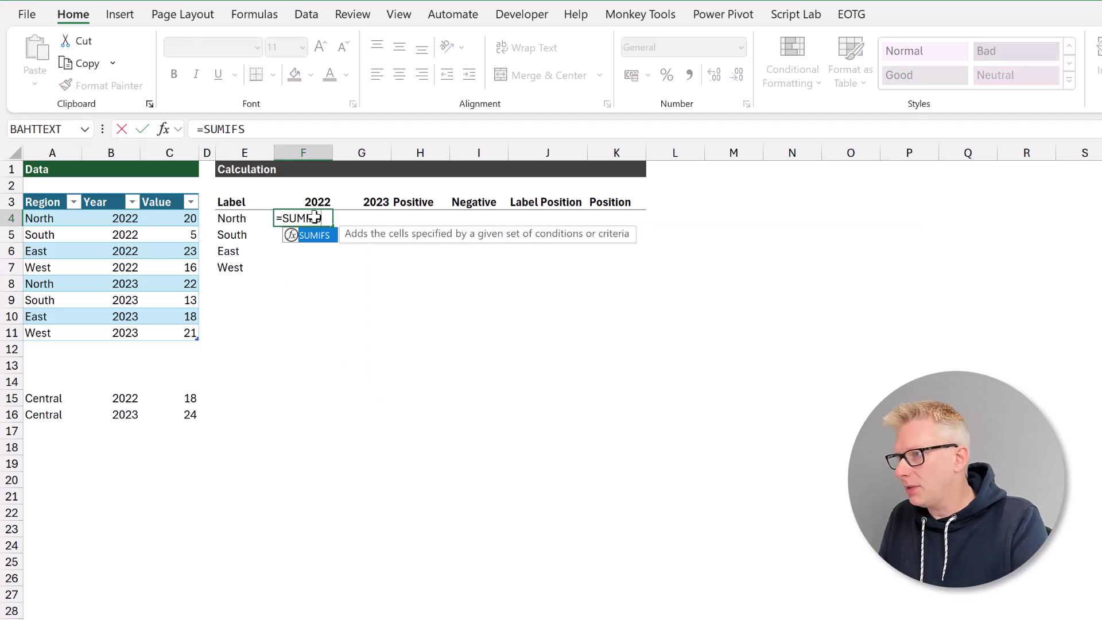
text(()
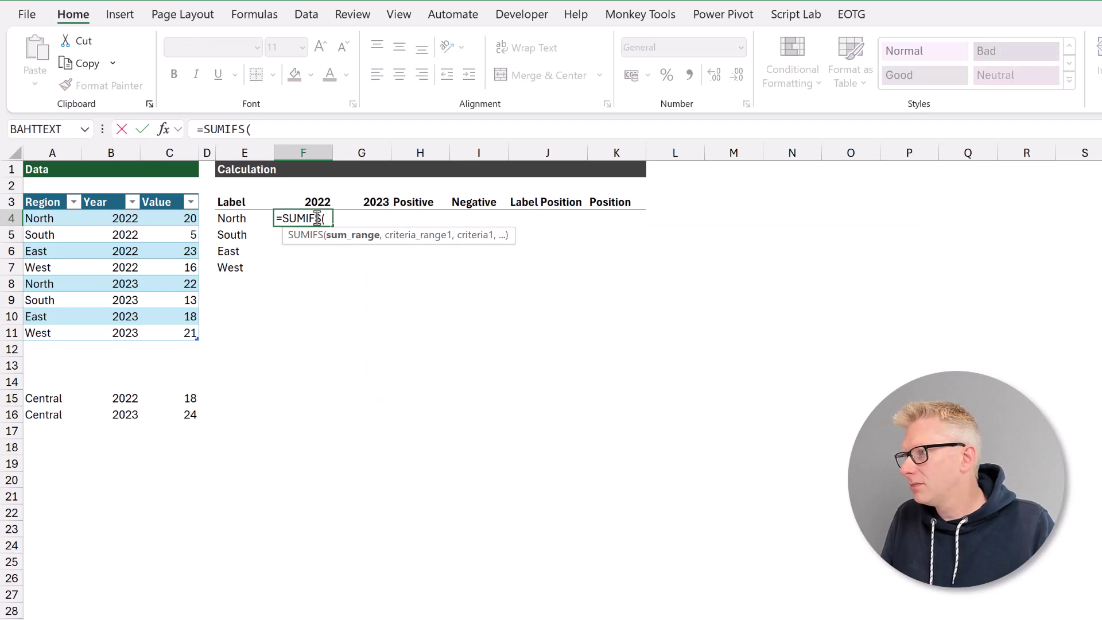
click(166, 197)
text(,)
click(45, 196)
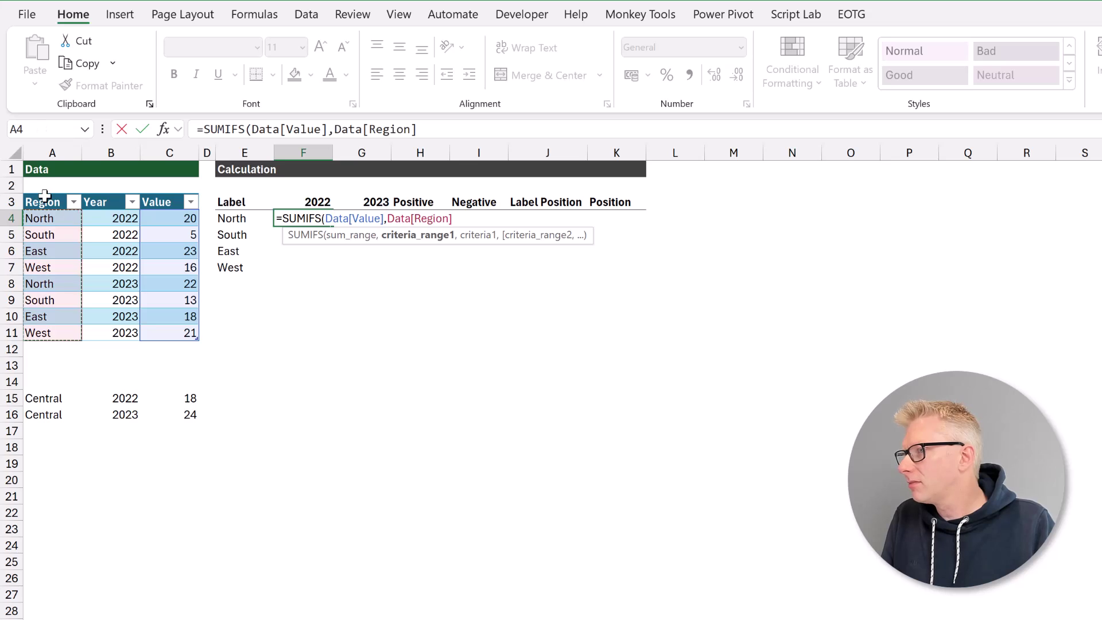
text(,)
Finish the formula with criteria E4# and Data[Year]=F3, giving 20, 5, 23, 16.
click(229, 219)
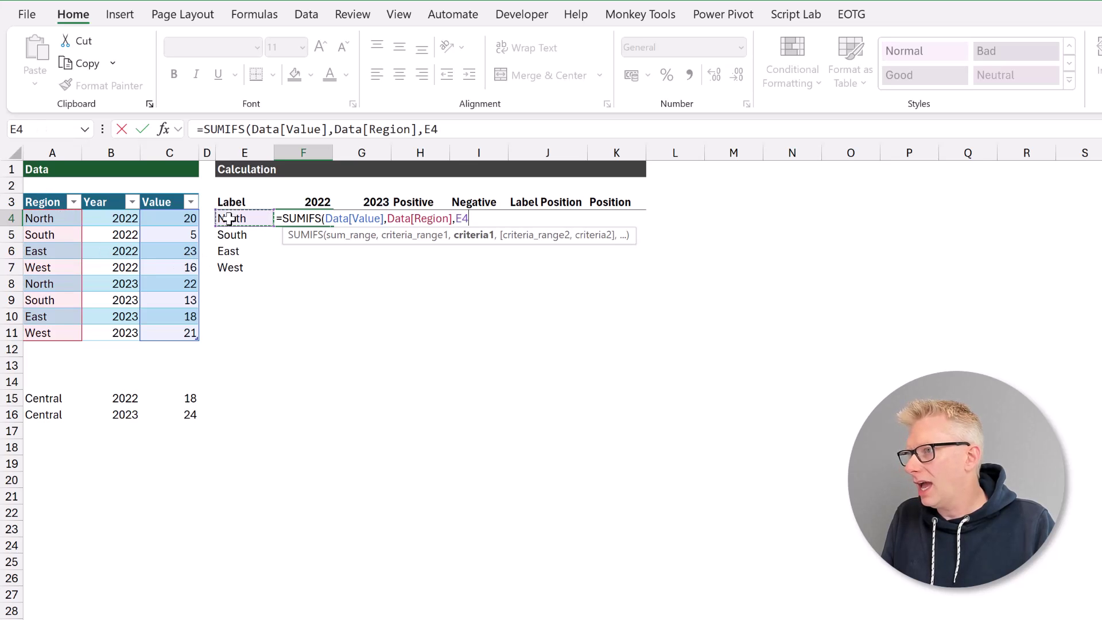
text(#)
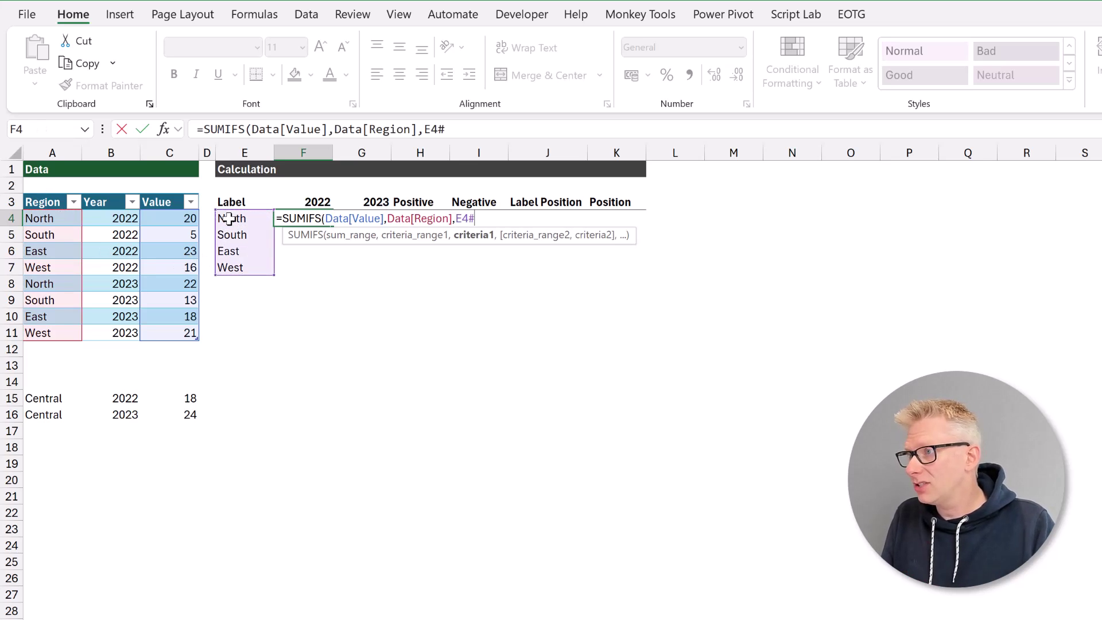
text(,)
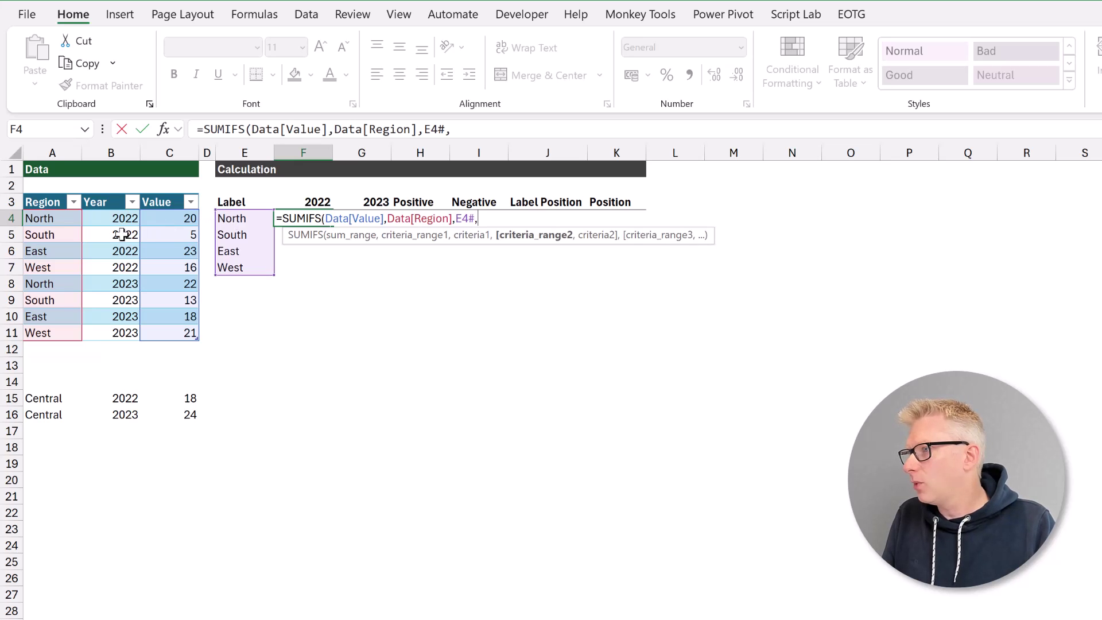
click(106, 198)
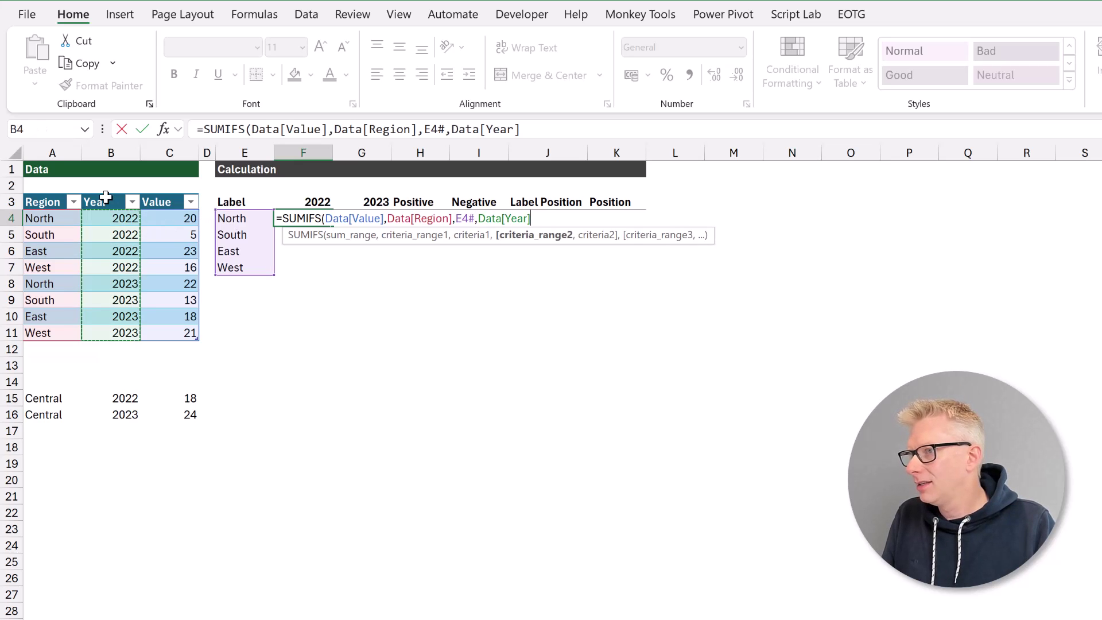
text(,)
click(316, 198)
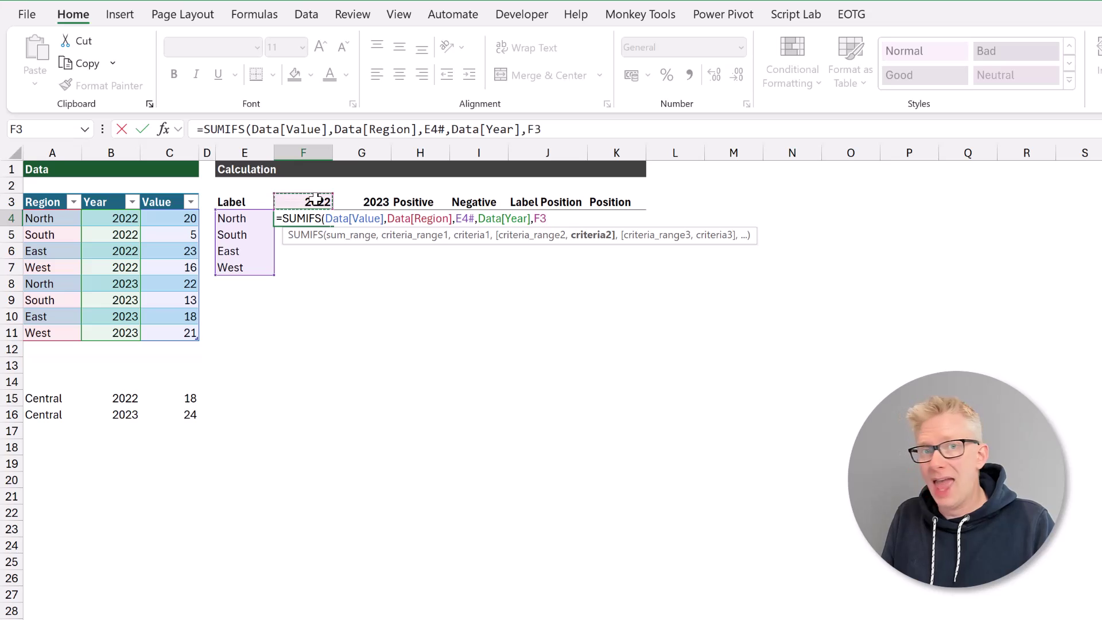
text())
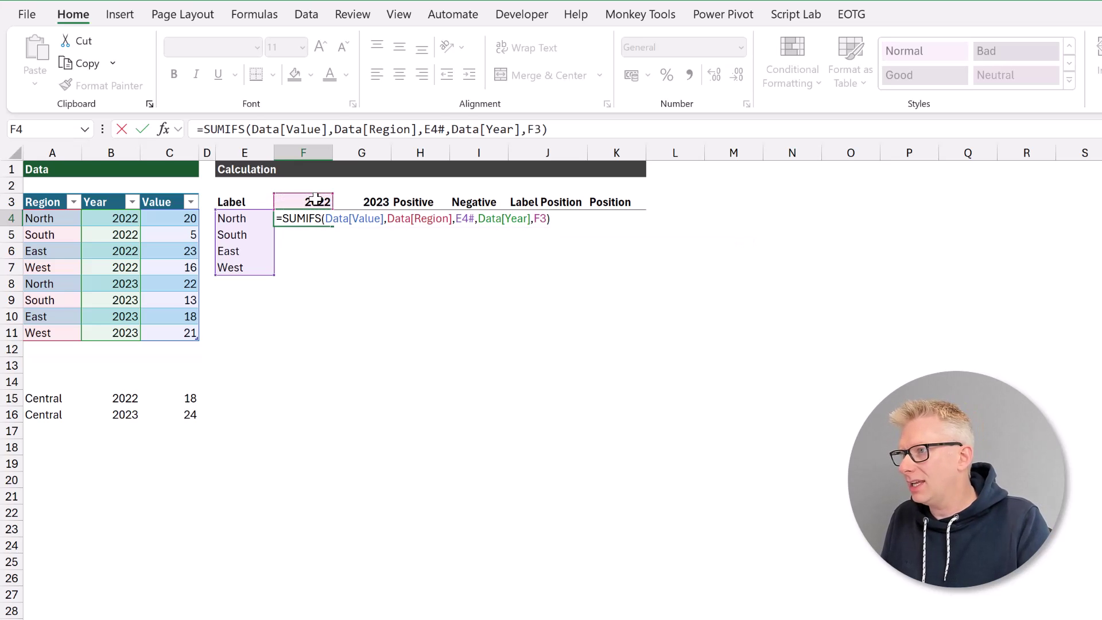
key(Return)
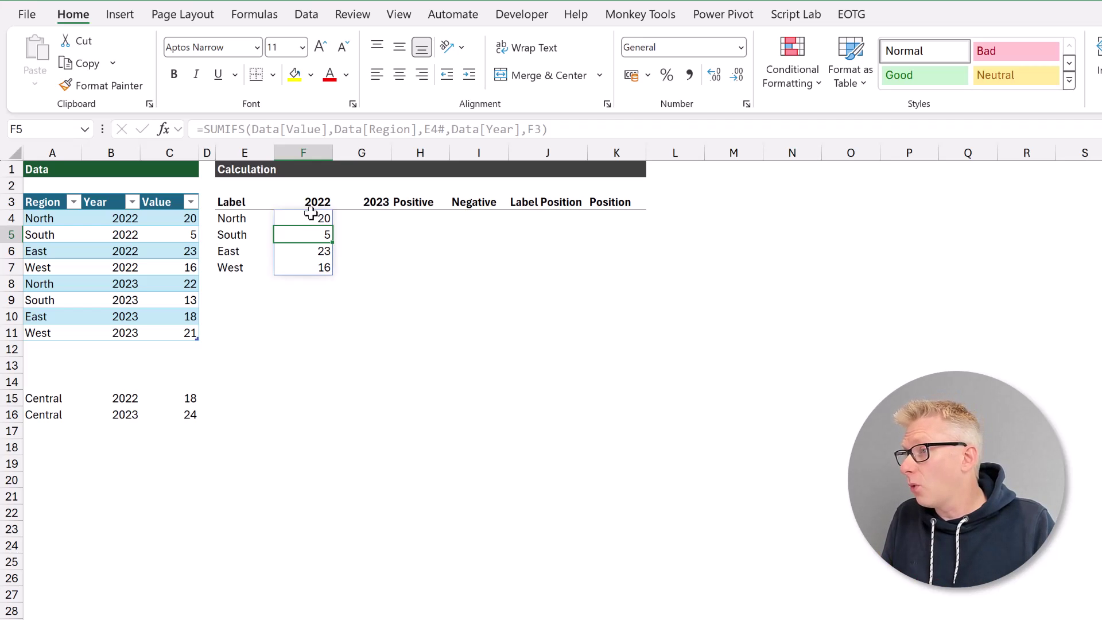
click(311, 202)
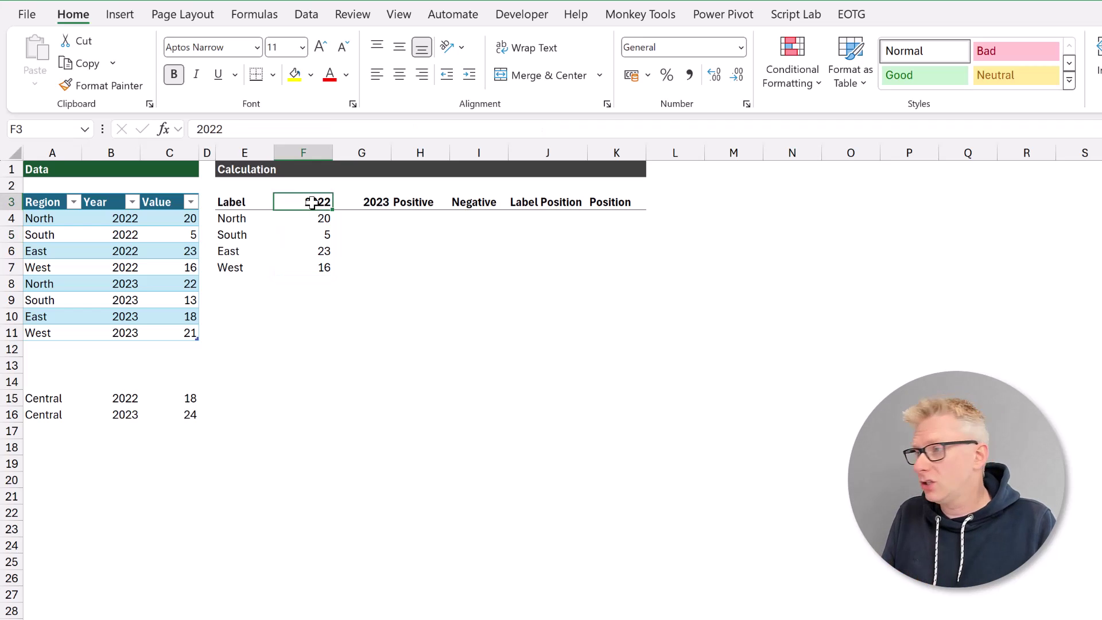
Enter =SUMIFS(Data[Value],Data[Region],E4#,Data[Year],G3) in G4 for the 2023 totals.
click(383, 222)
text(=SUMIFS()
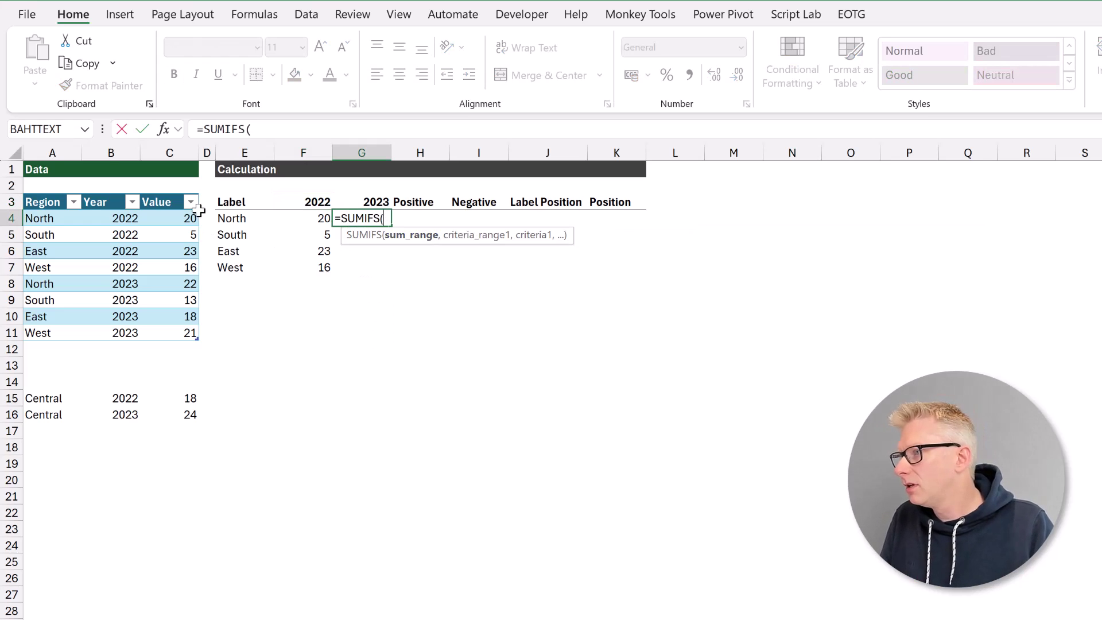
click(172, 195)
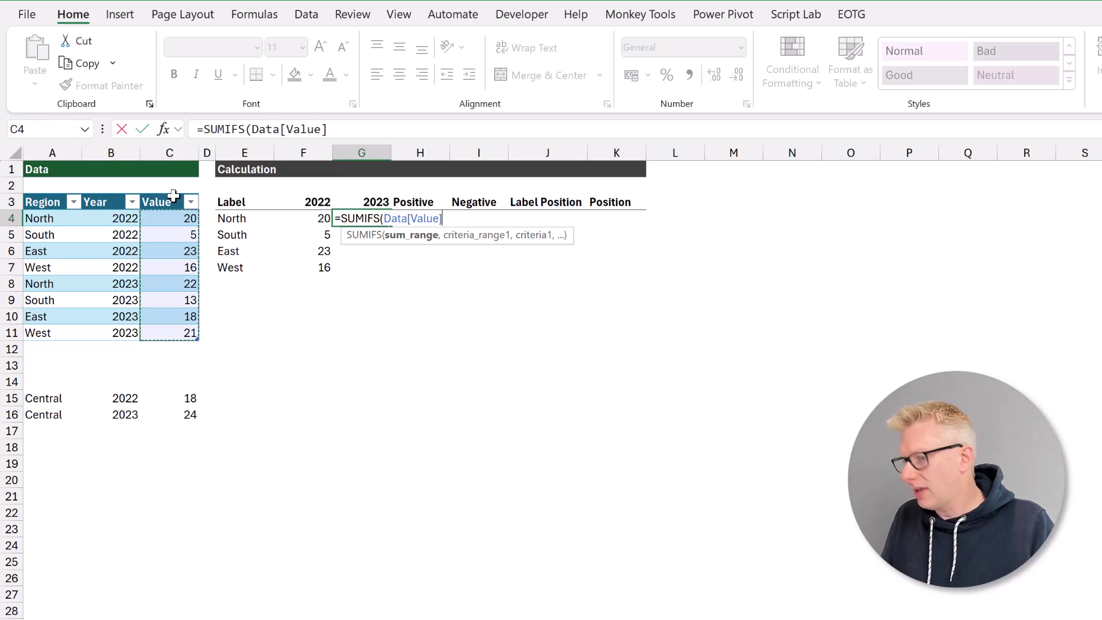
text(,)
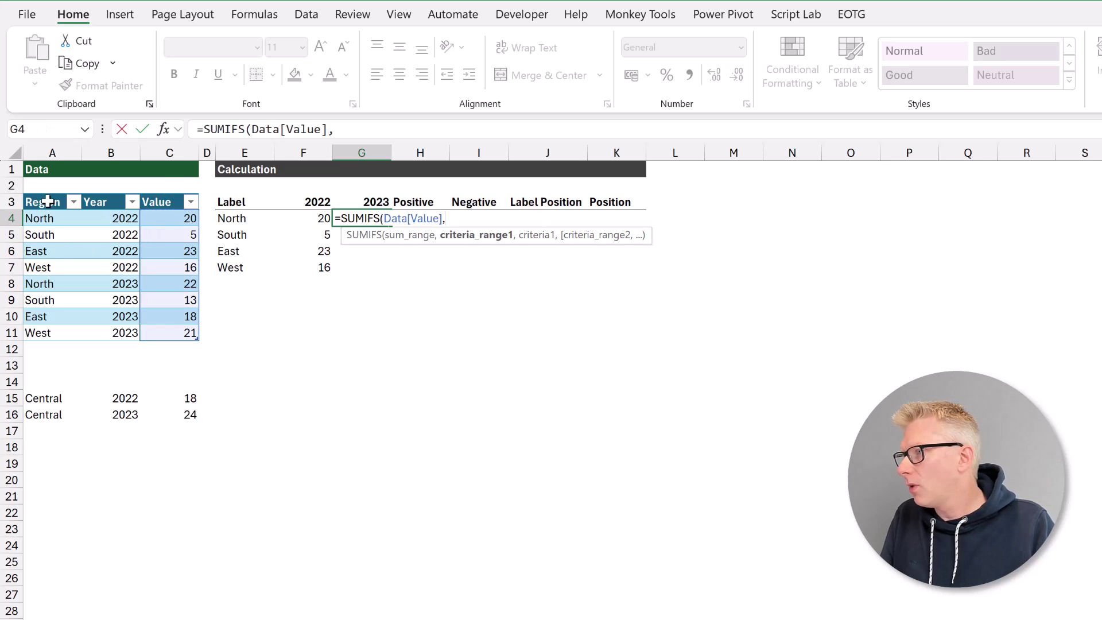
click(49, 188)
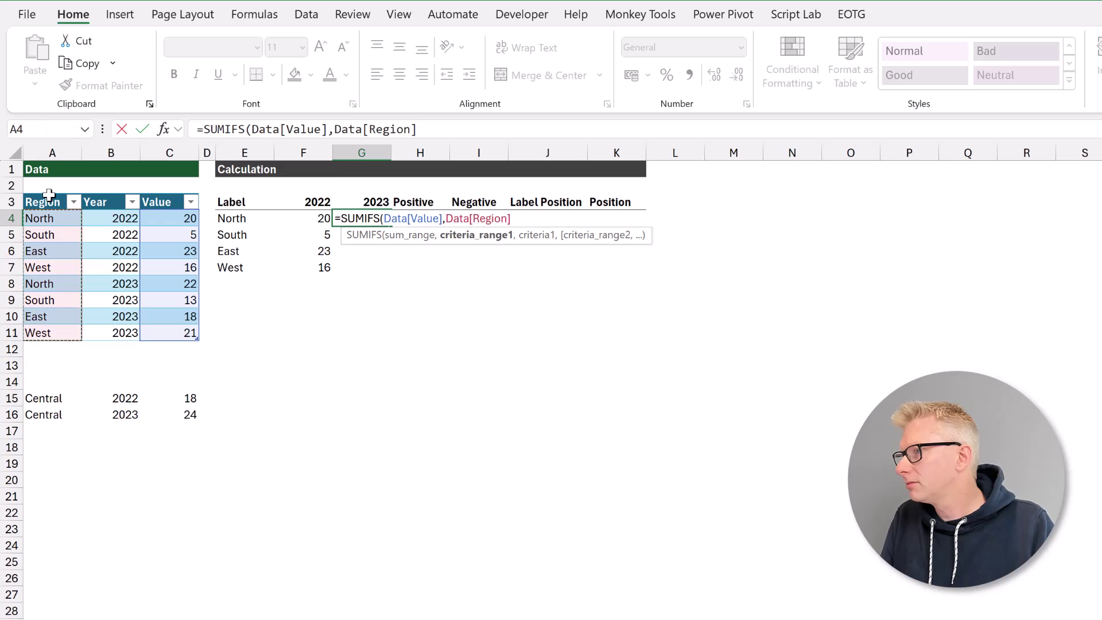
text(,)
click(239, 218)
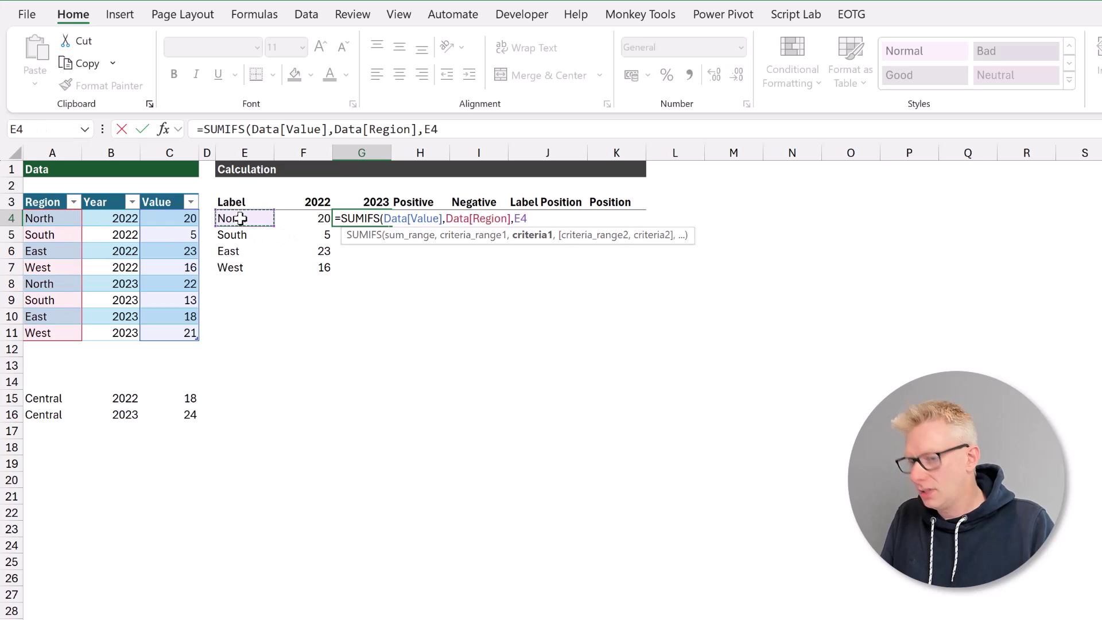
text(#,)
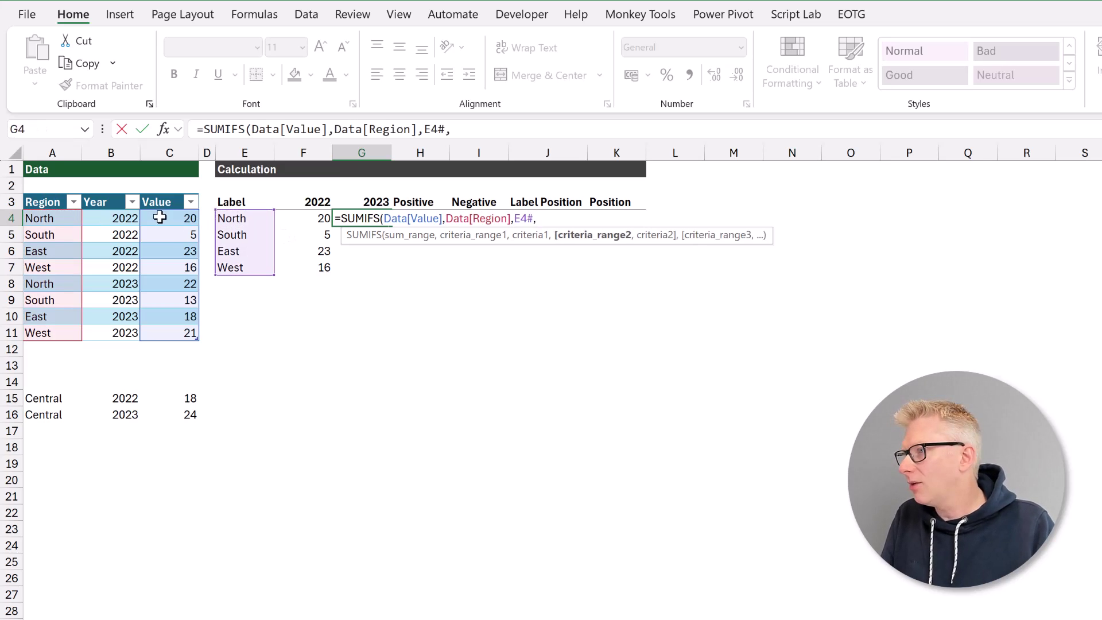
click(109, 195)
text(,)
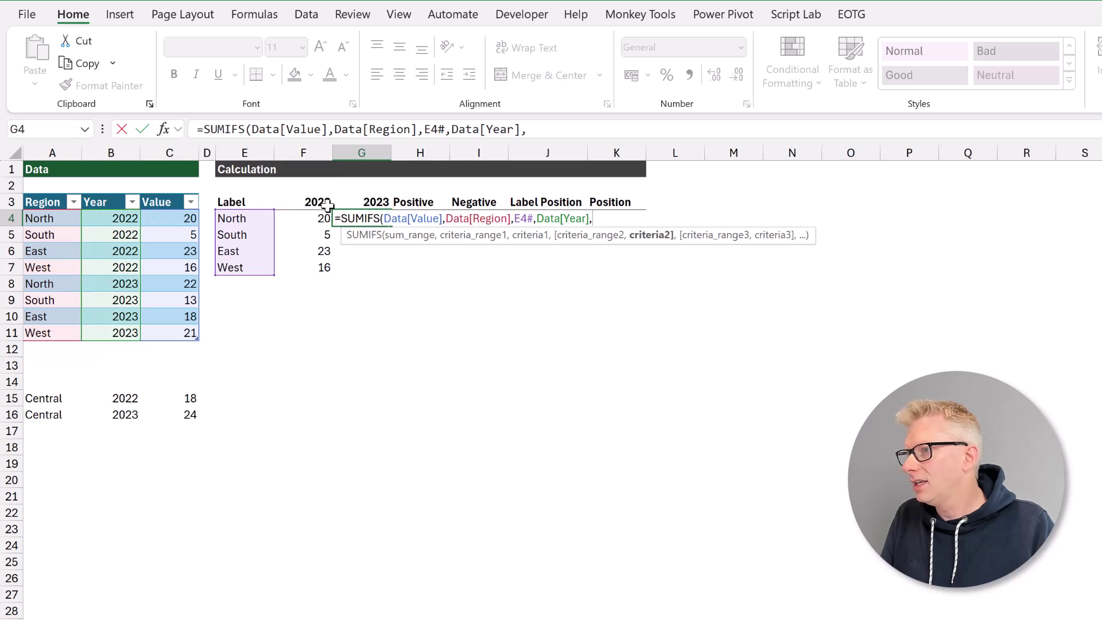
click(368, 202)
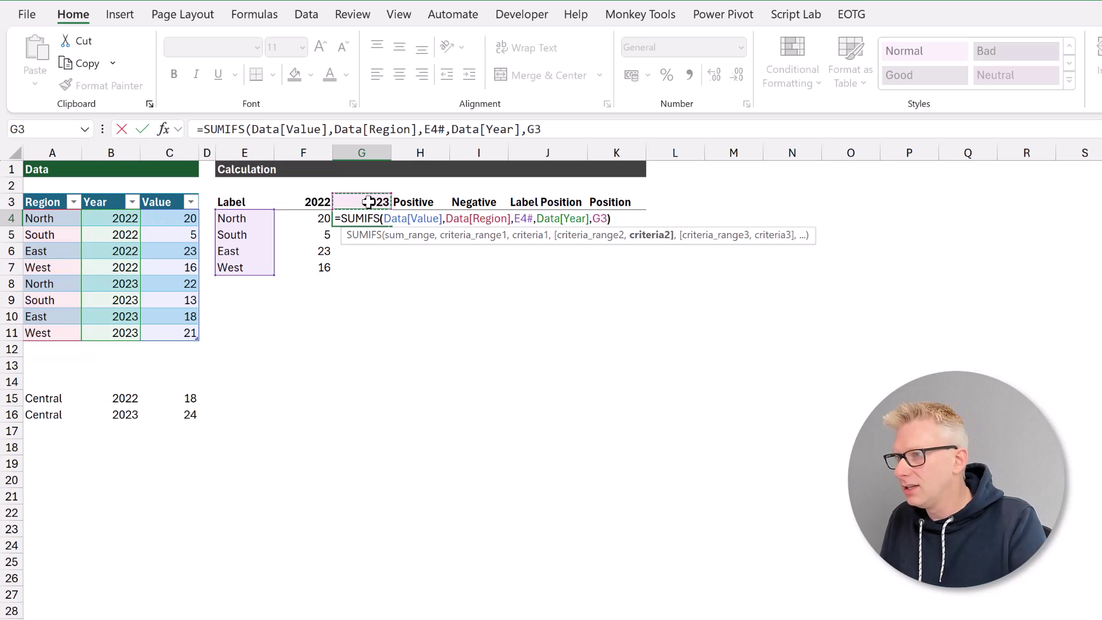
text())
key(Return)
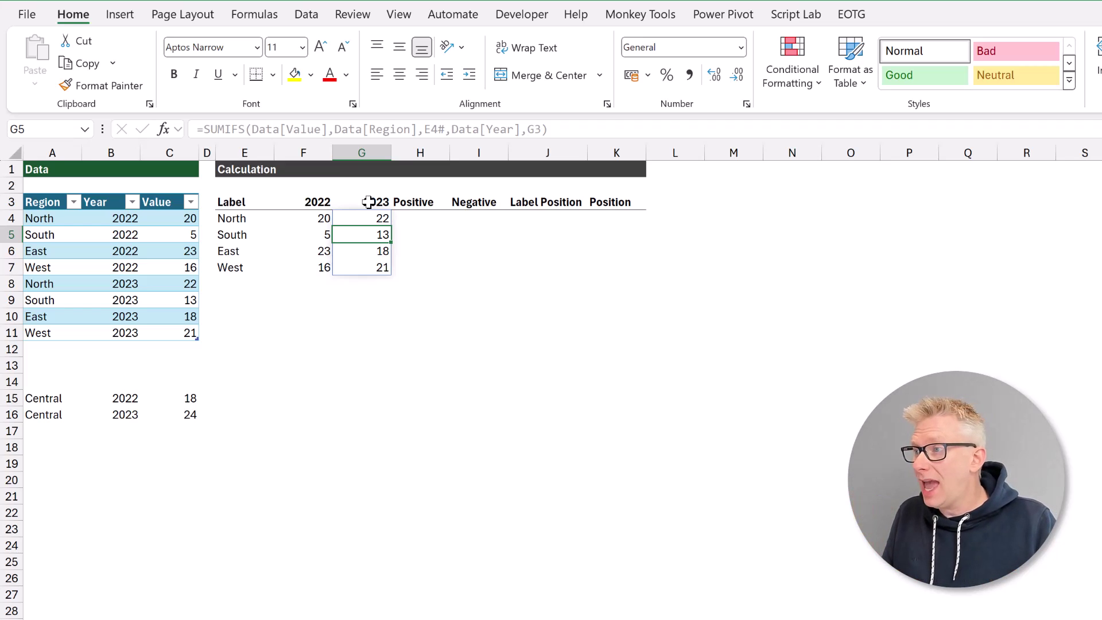
Compare the 2022 and 2023 formulas in F4, G4, F6 and G6.
click(323, 219)
click(362, 219)
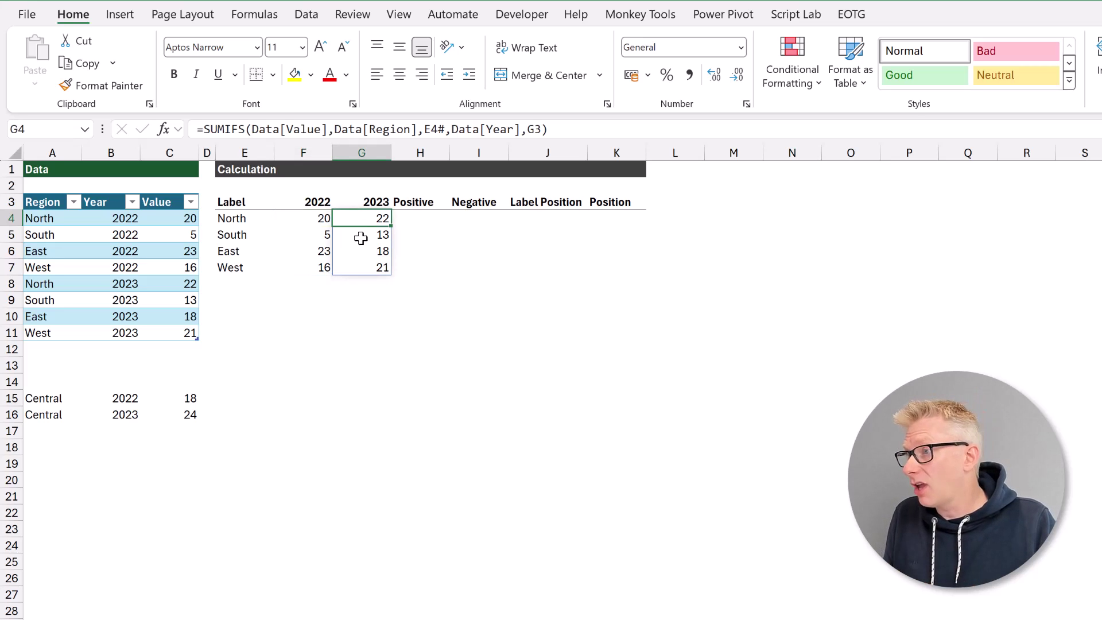
click(323, 254)
click(360, 254)
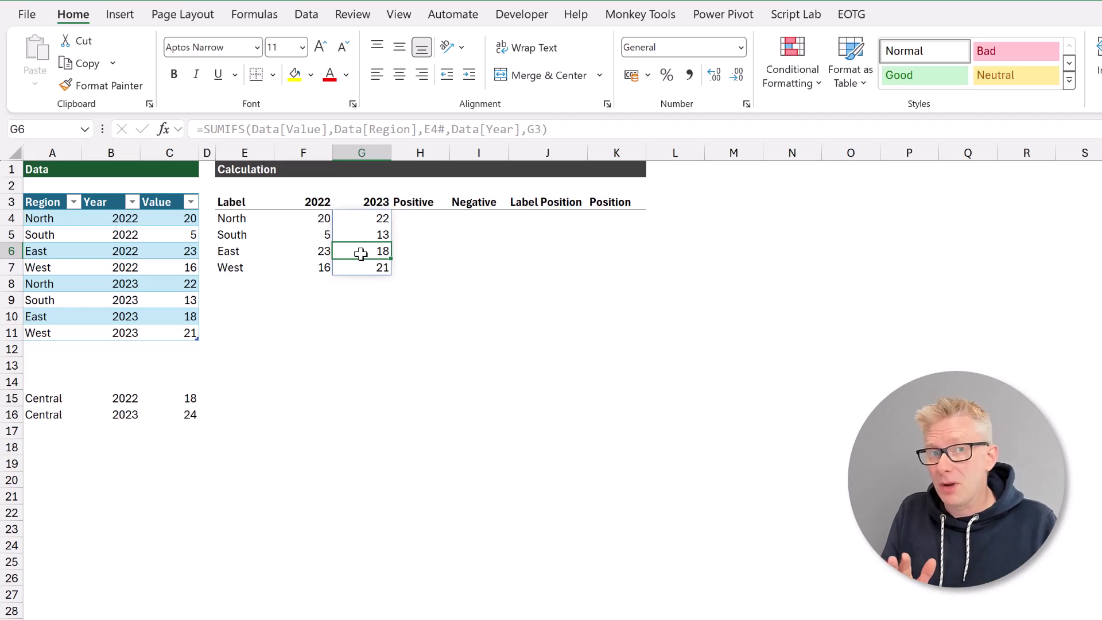
click(414, 220)
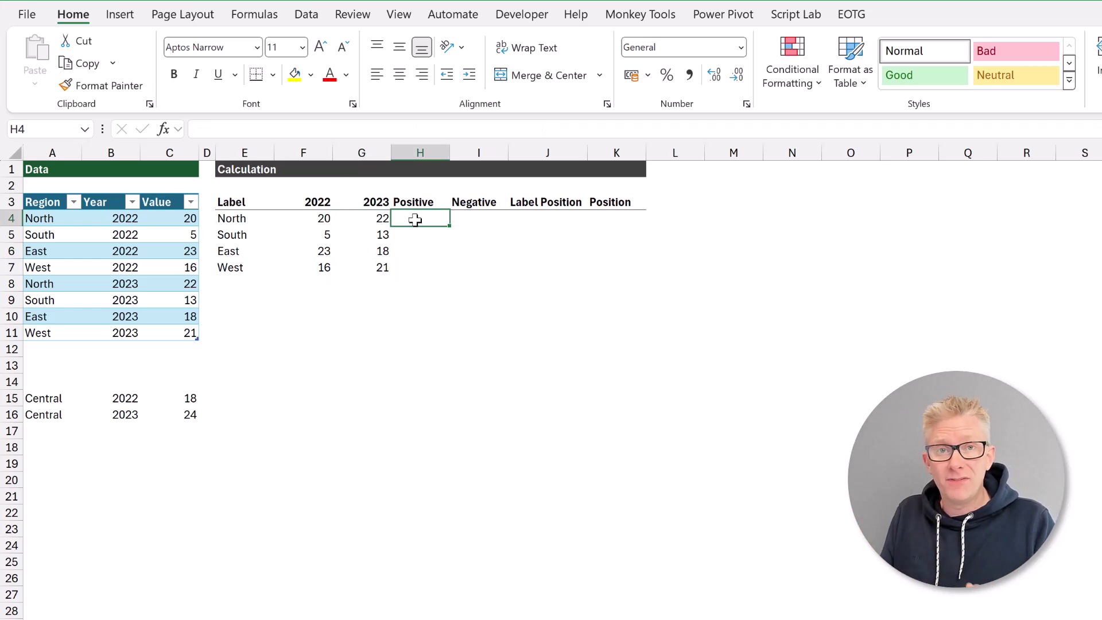
In H4 enter =IF(G4#>F4#,G4#-F4#,NA()) so increases 2, 8, #N/A, 5 spill down.
text(=)
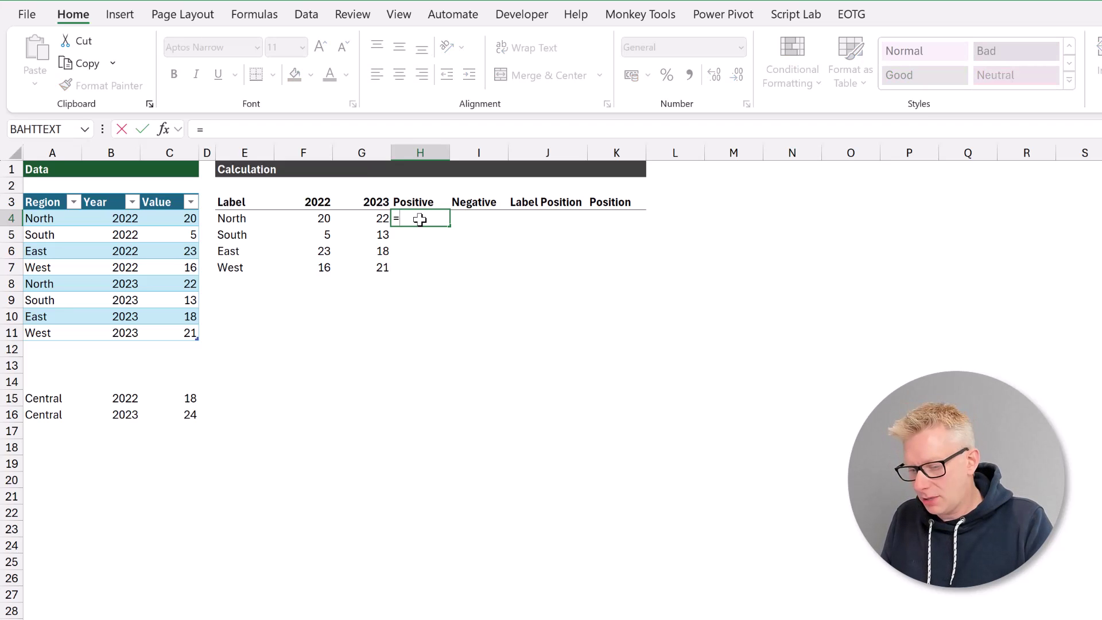
text(IF()
key(Left)
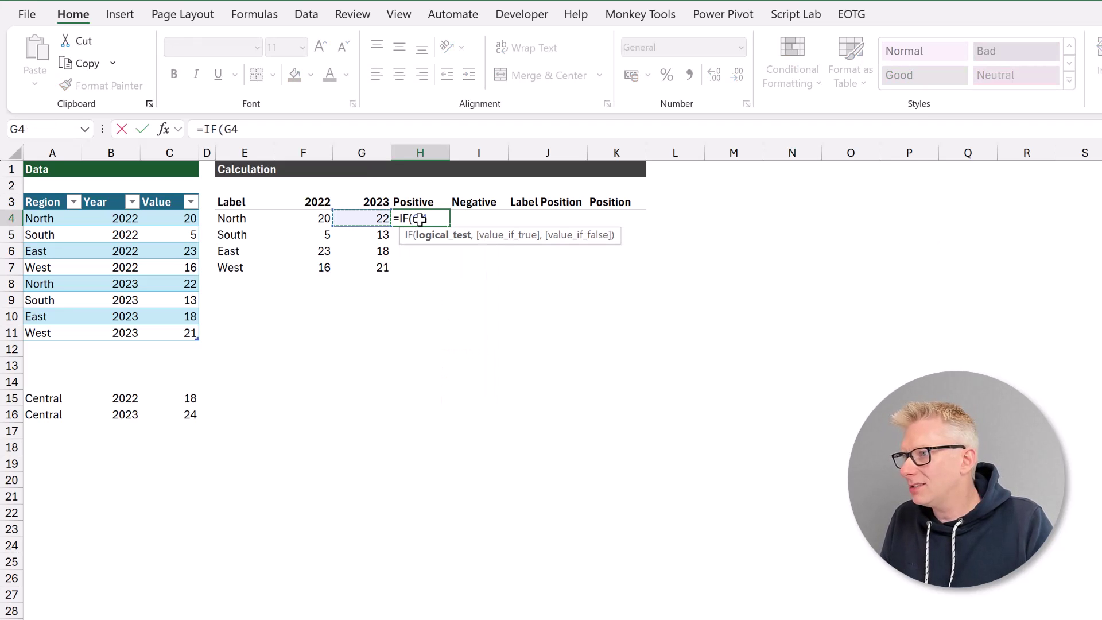
text(#)
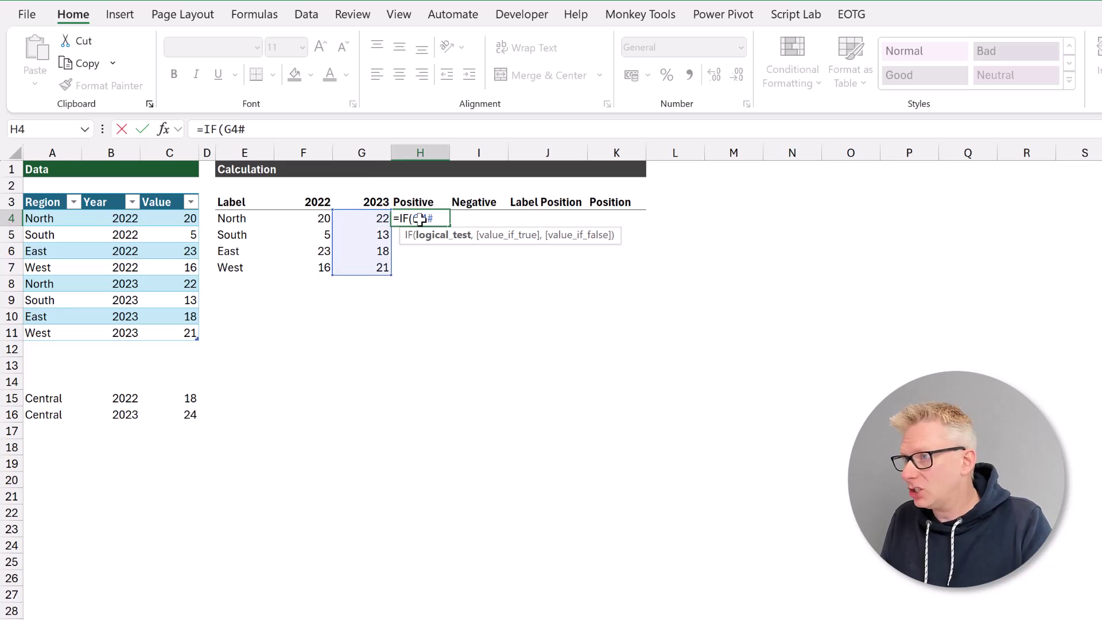
text(>)
key(Left)
key(Left)
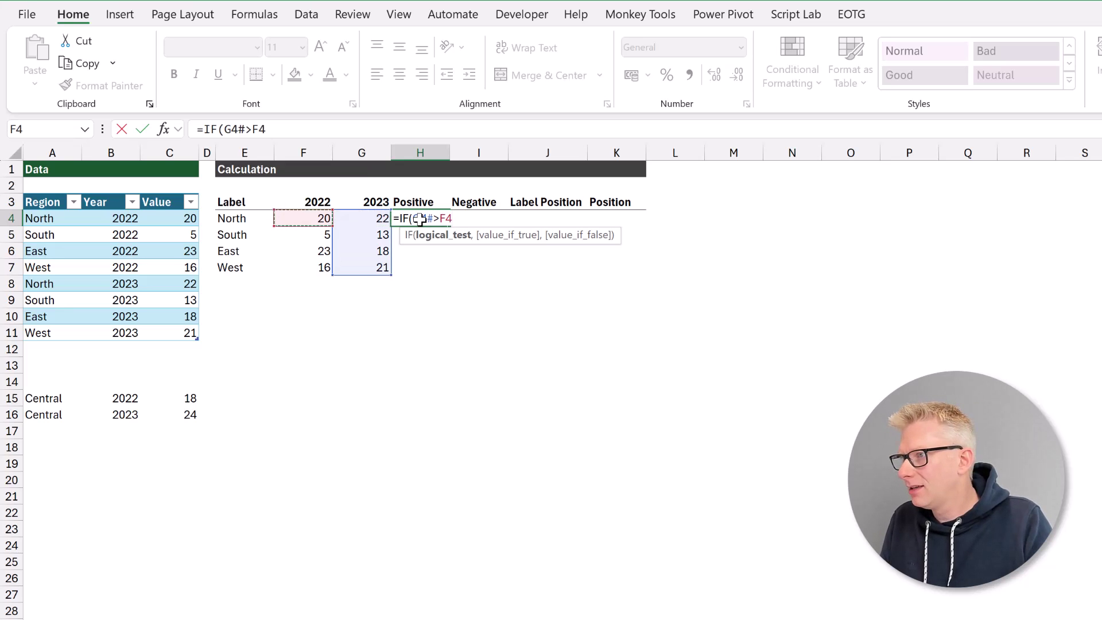
text(#)
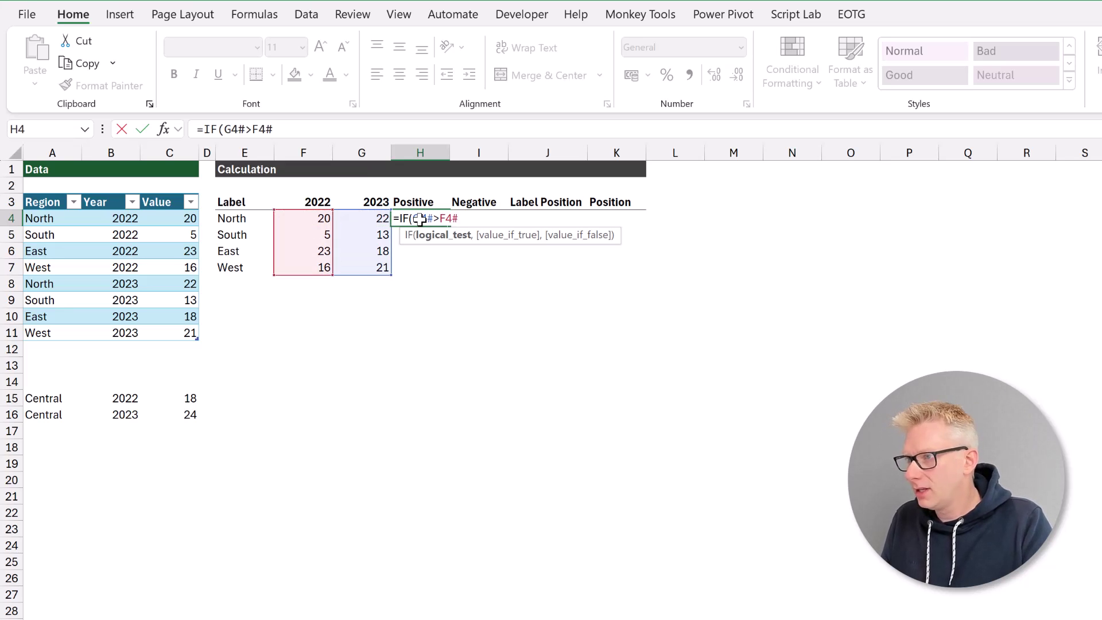
text(,)
key(Left)
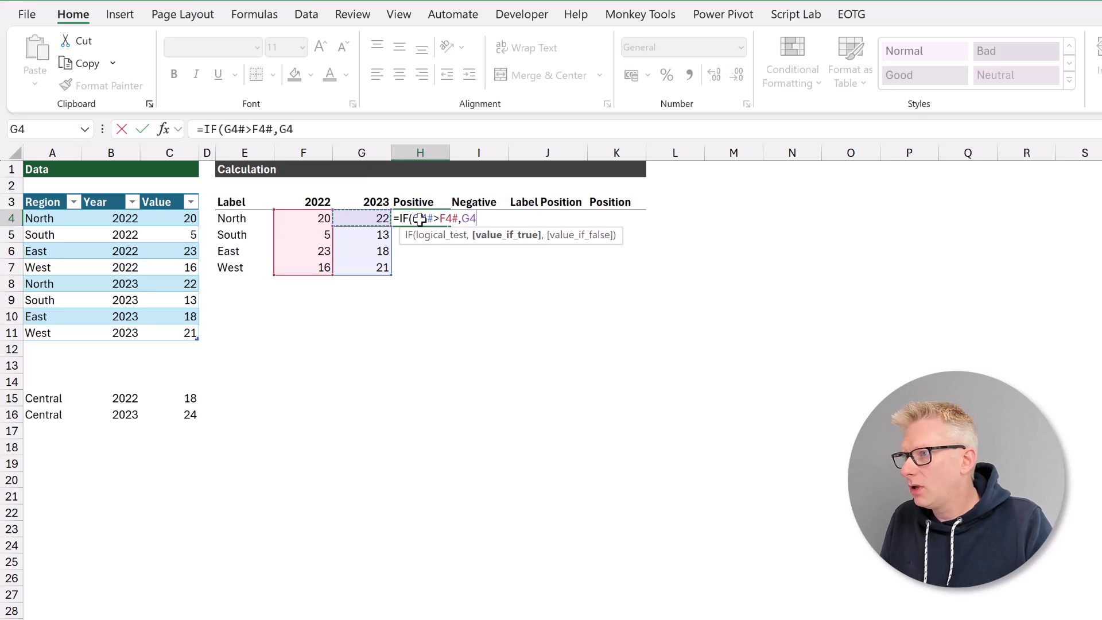
text(#)
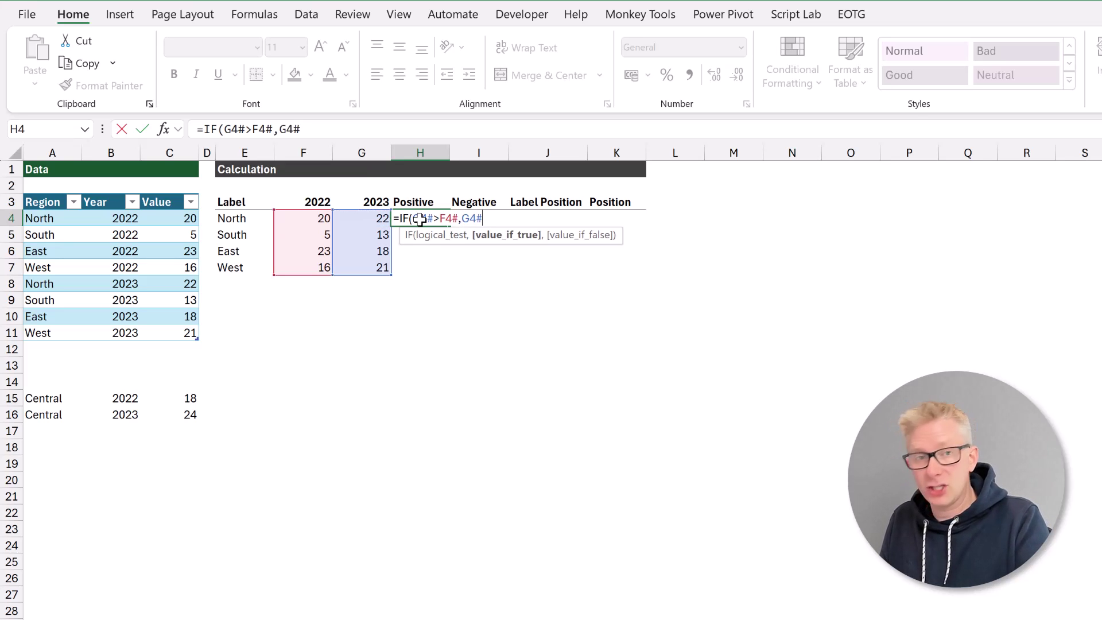
text(-)
key(Left)
key(Left)
key(Left)
key(Right)
text(#)
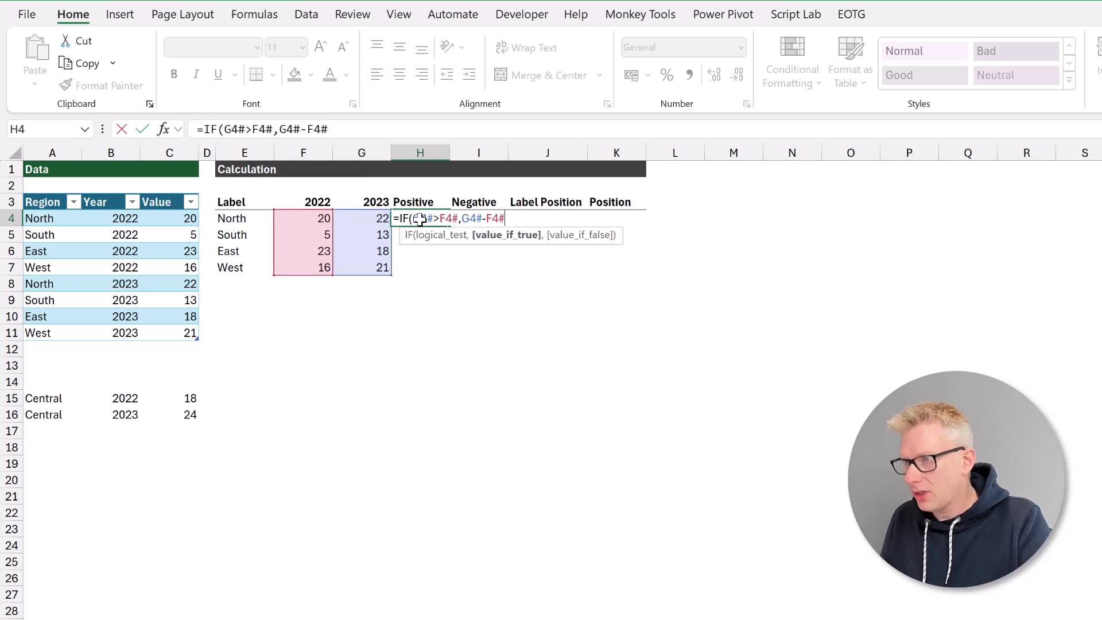
text(,)
text(NA()
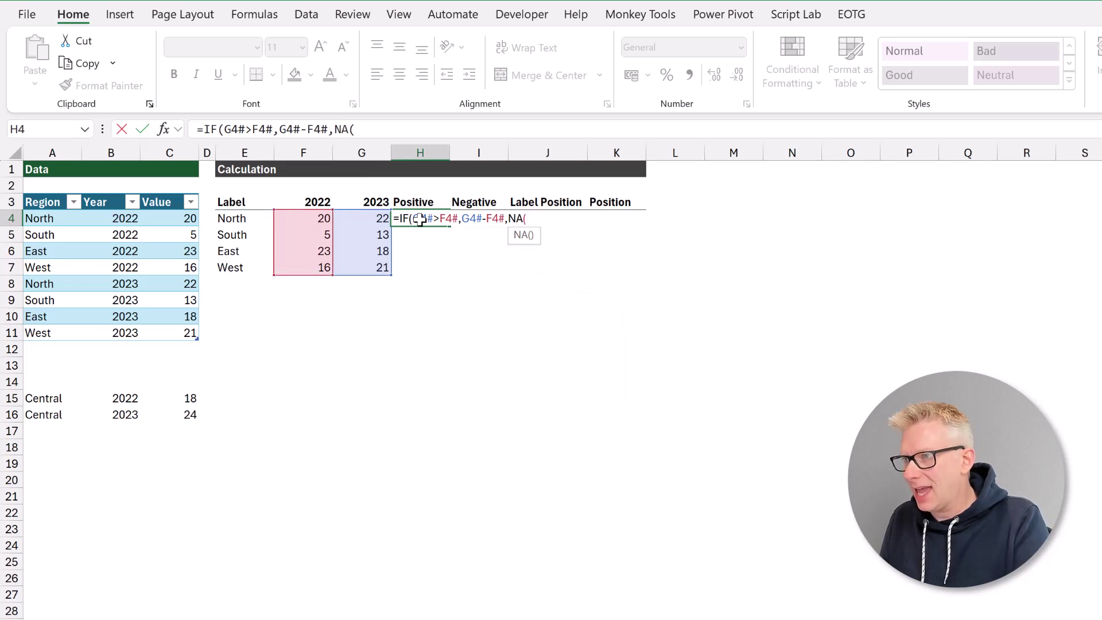
text()))
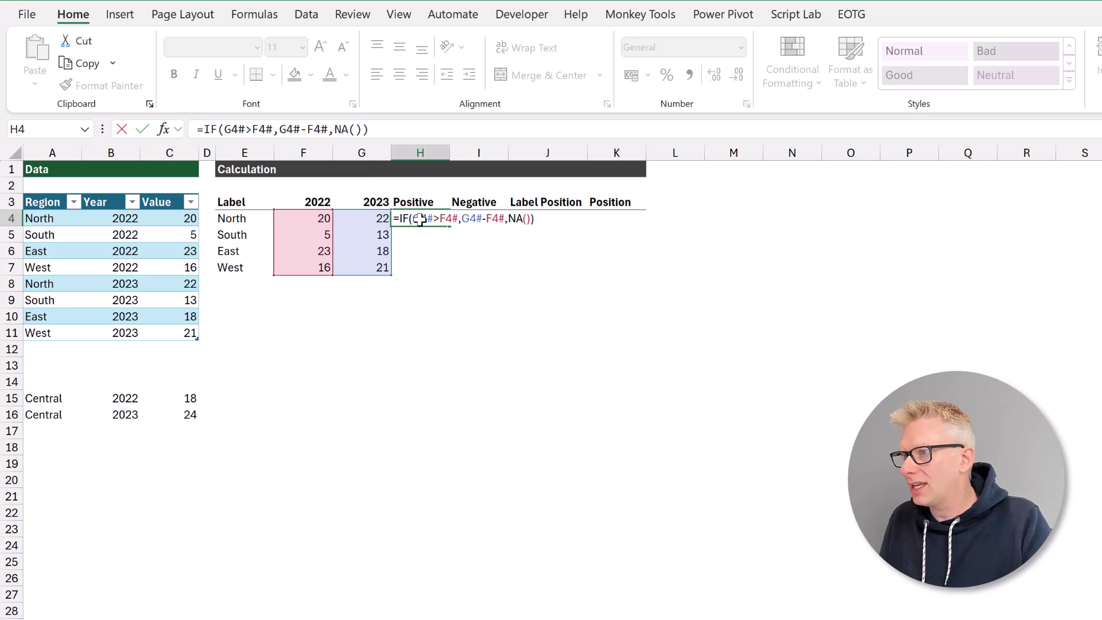
key(Return)
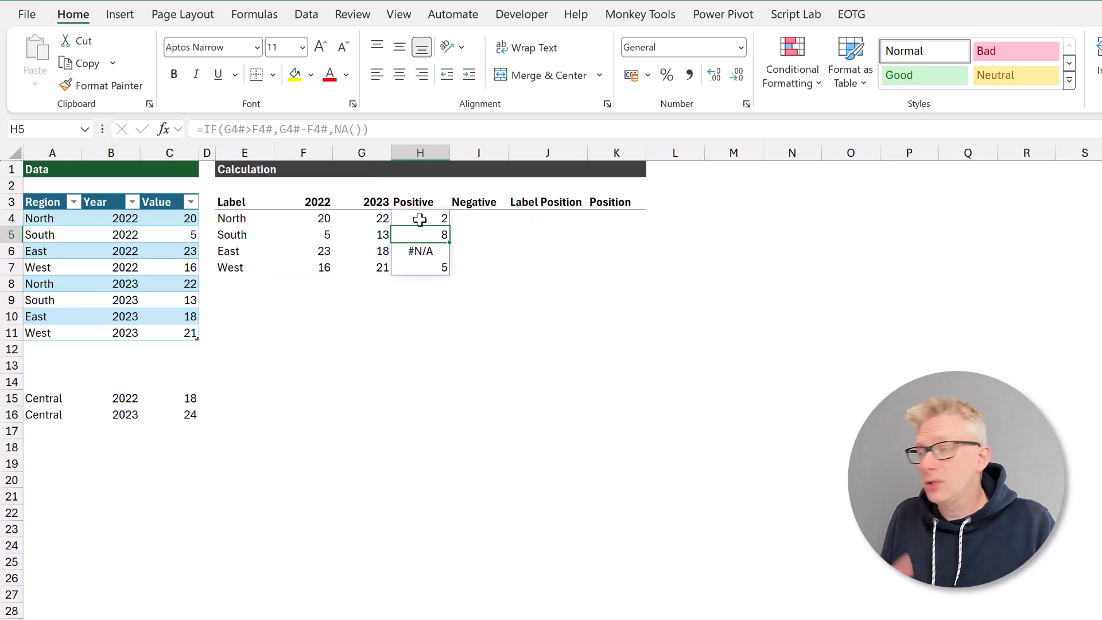
click(422, 250)
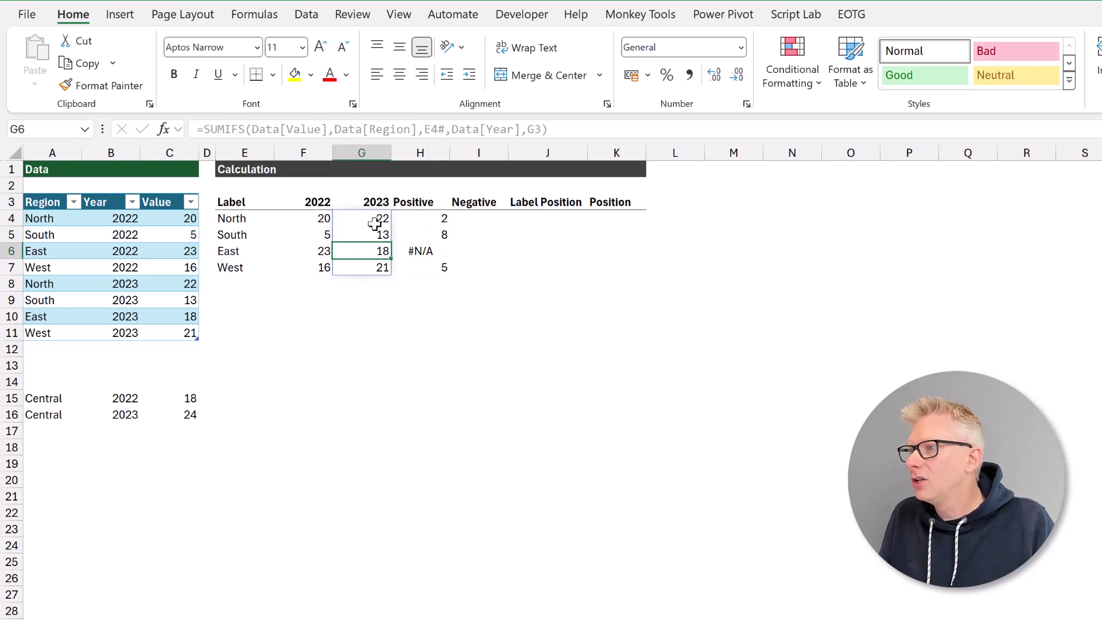
drag(376, 216, 320, 264)
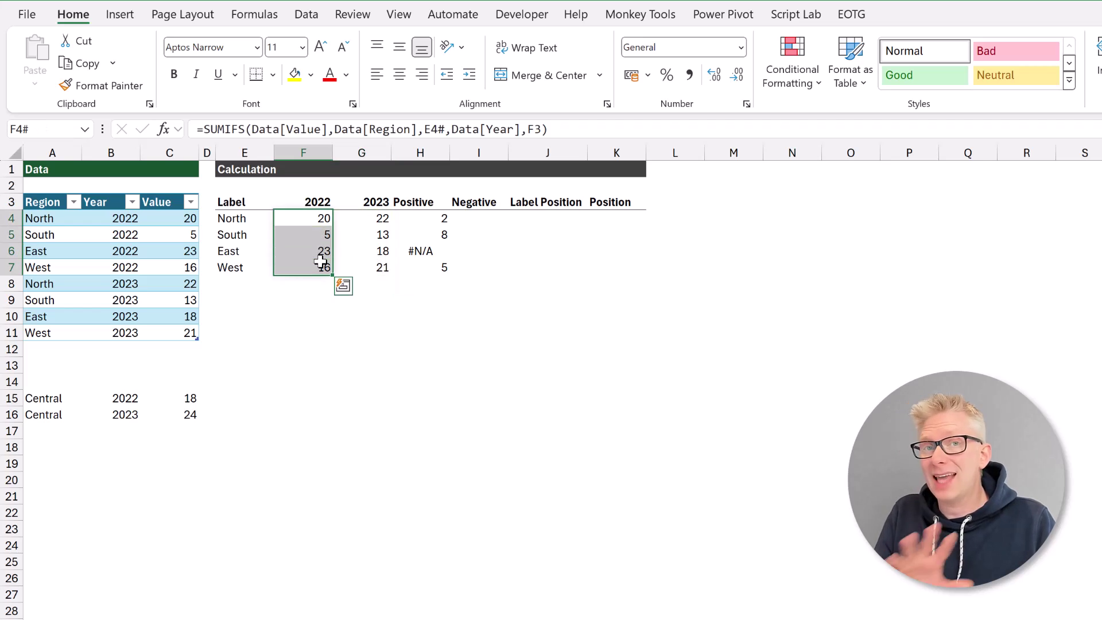
In I4 enter =IF(G4#<F4#,F4#-G4#,NA()), giving 5 for East and #N/A elsewhere.
click(476, 221)
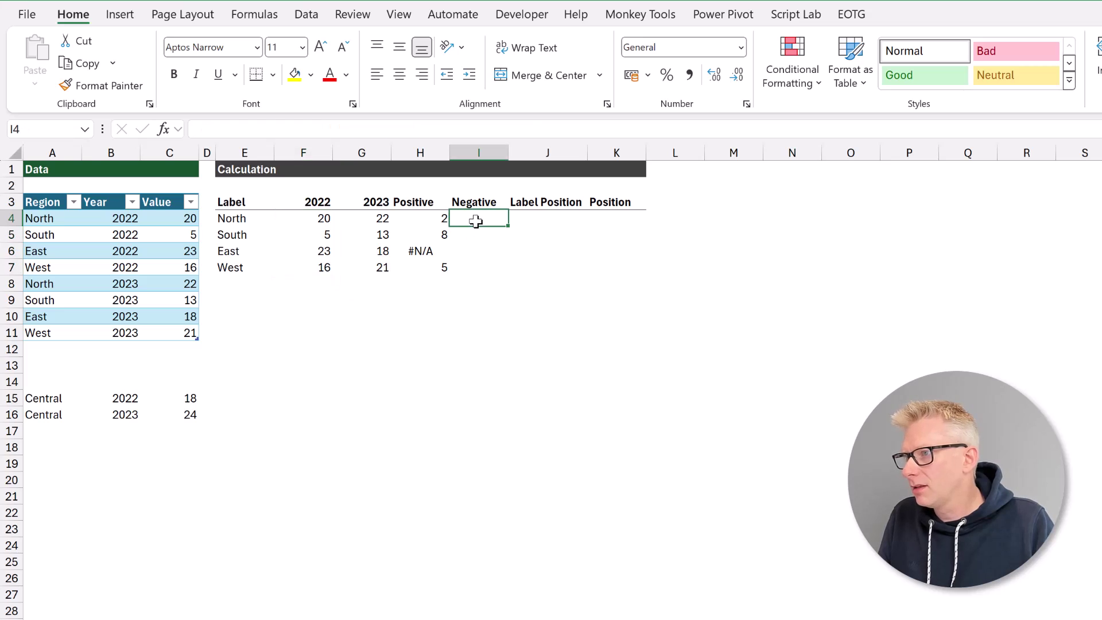
text(=IF()
key(Left)
key(Left)
text(#<)
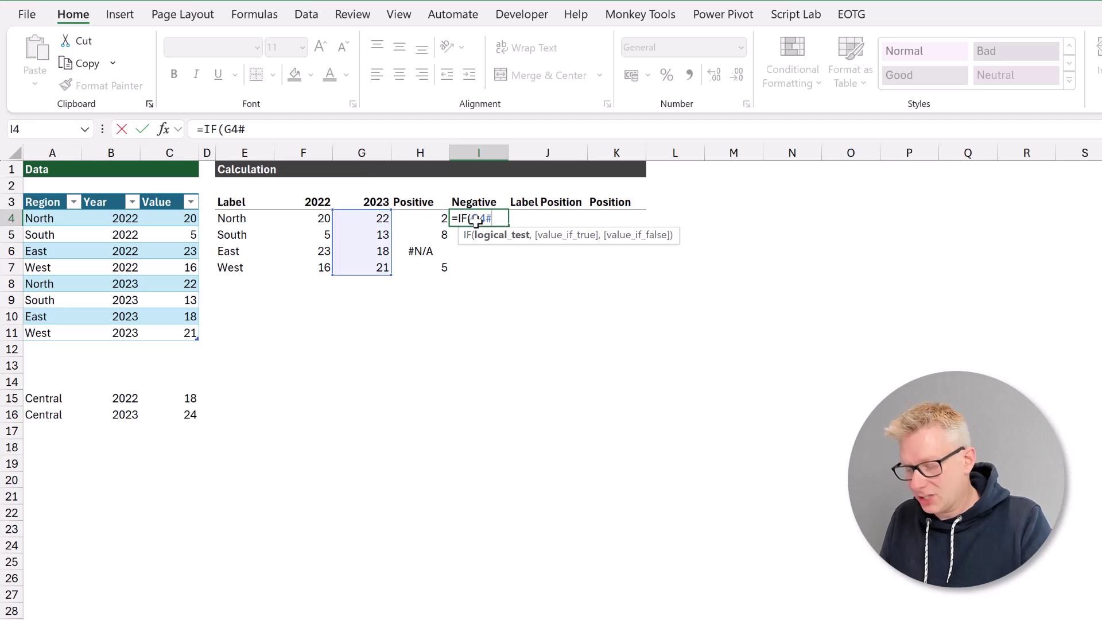
key(Left)
key(Left)
key(Left)
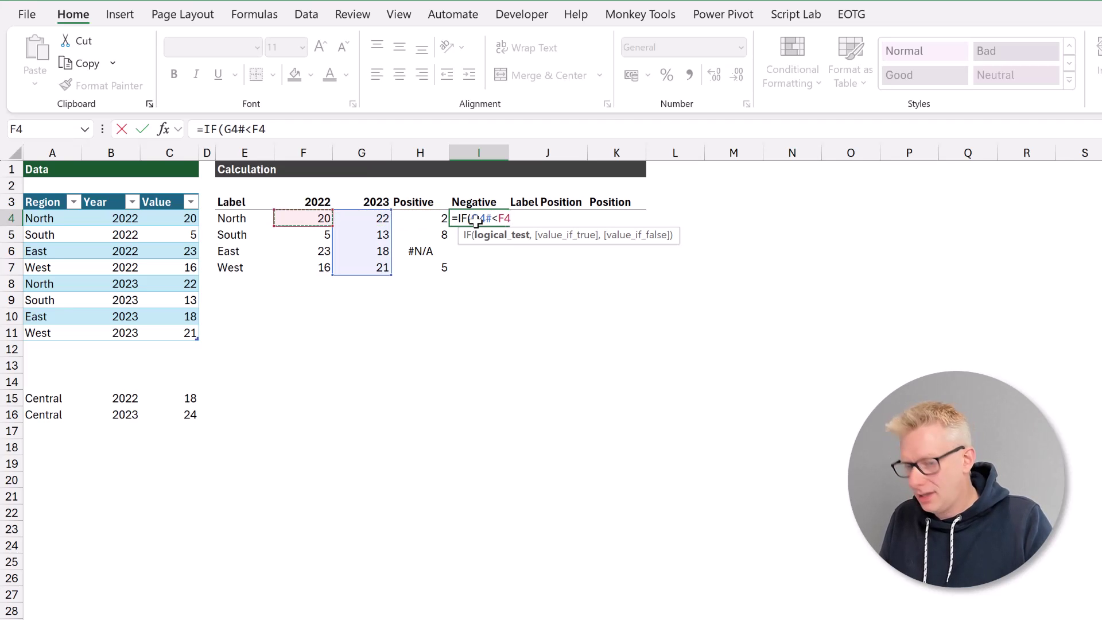
text(#)
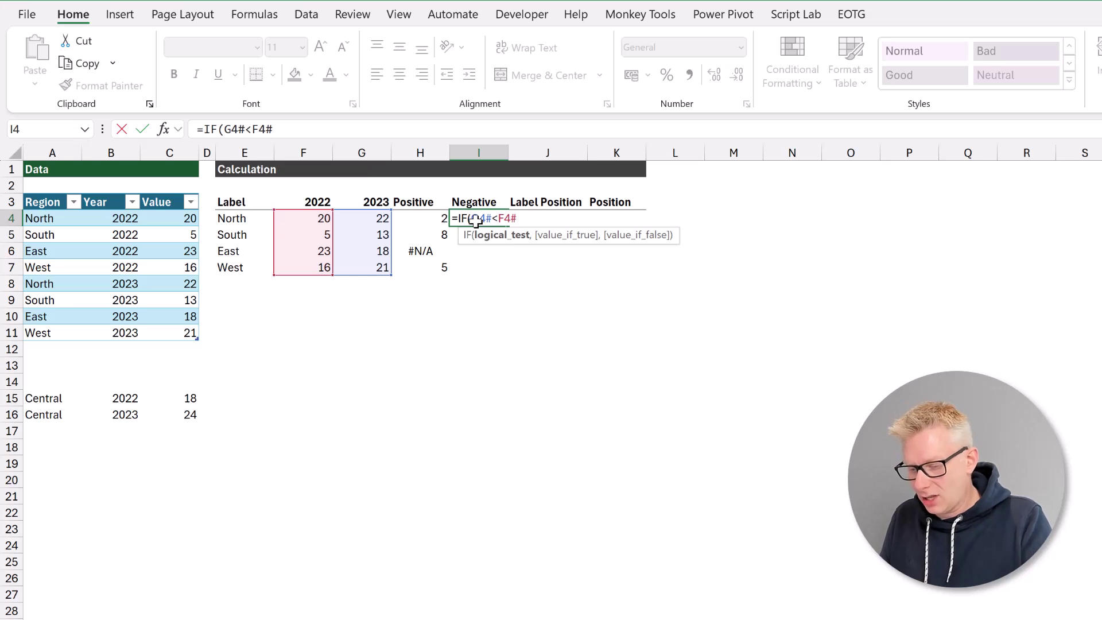
text(,)
key(Left)
key(Left)
key(Left)
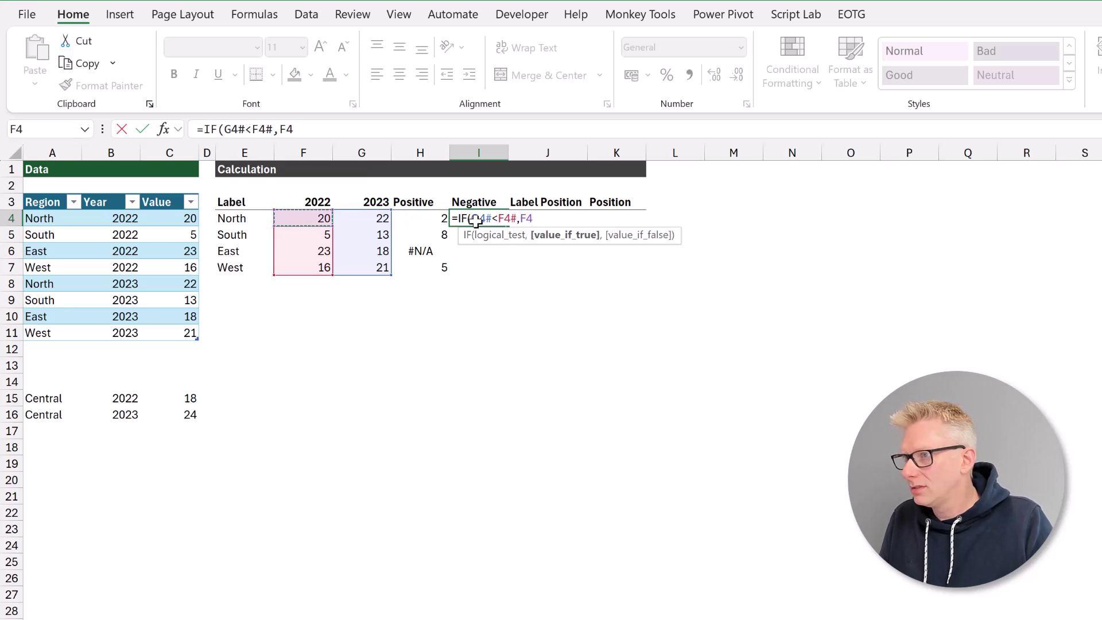
text(#-)
key(Left)
key(Left)
text(#)
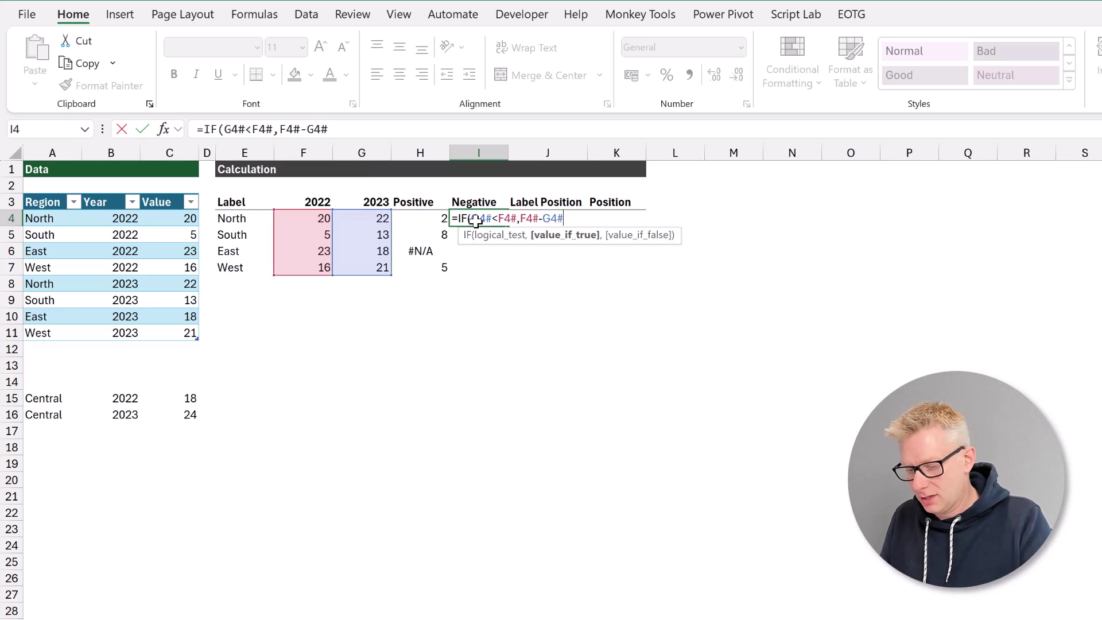
text(,NA()))
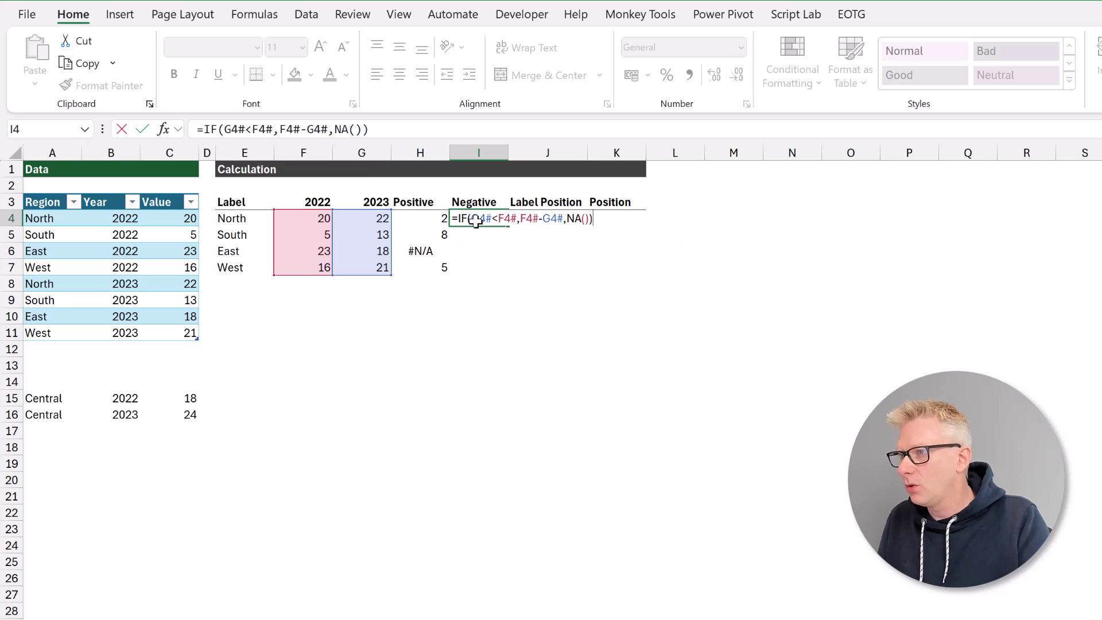
key(Return)
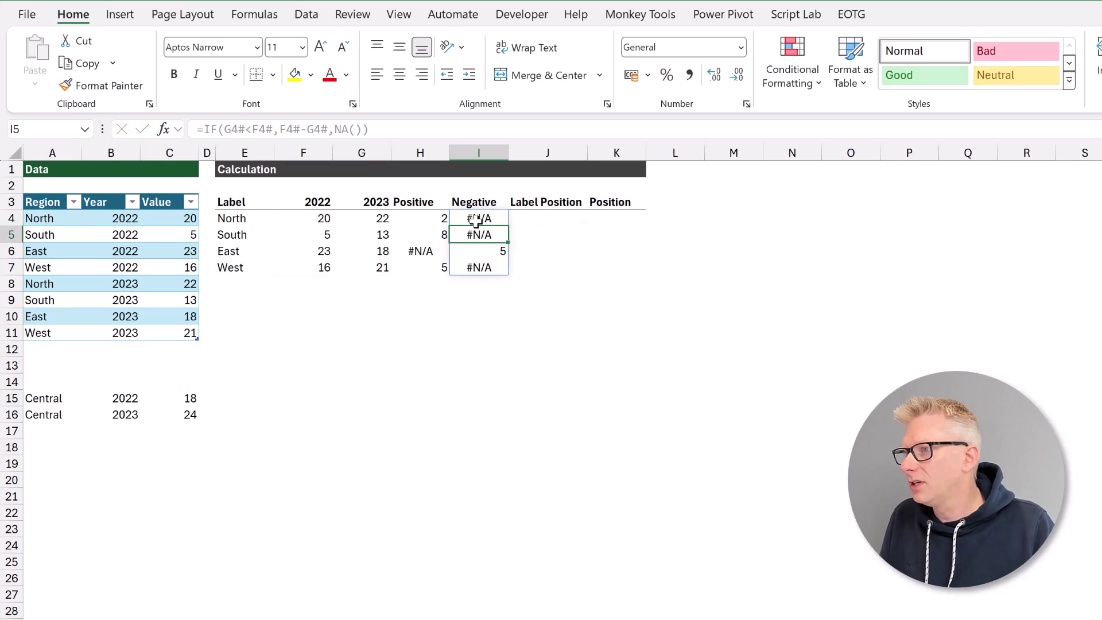
drag(442, 218, 484, 271)
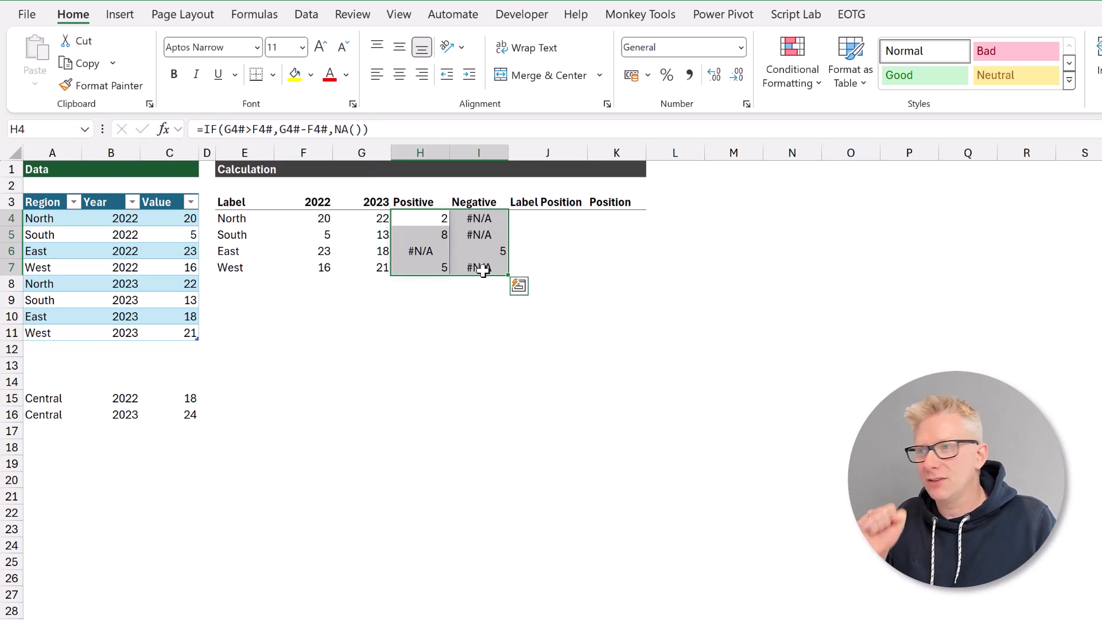
In J4 enter =IF(F4#<G4#,F4#,G4#) to spill the smaller values 20, 5, 18, 16.
click(543, 218)
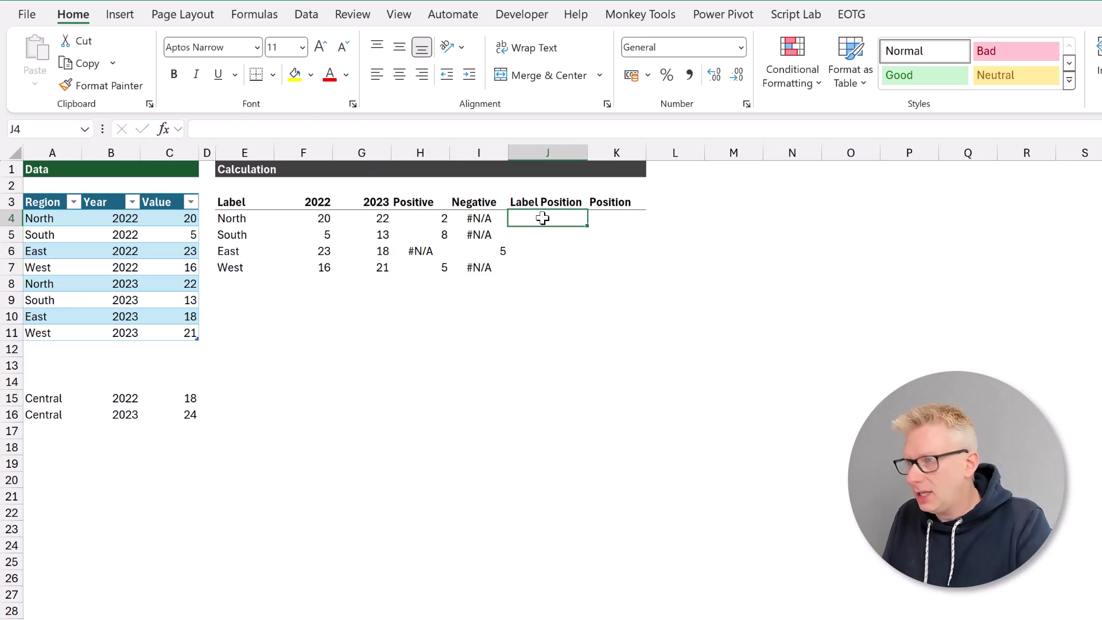
text(=IF()
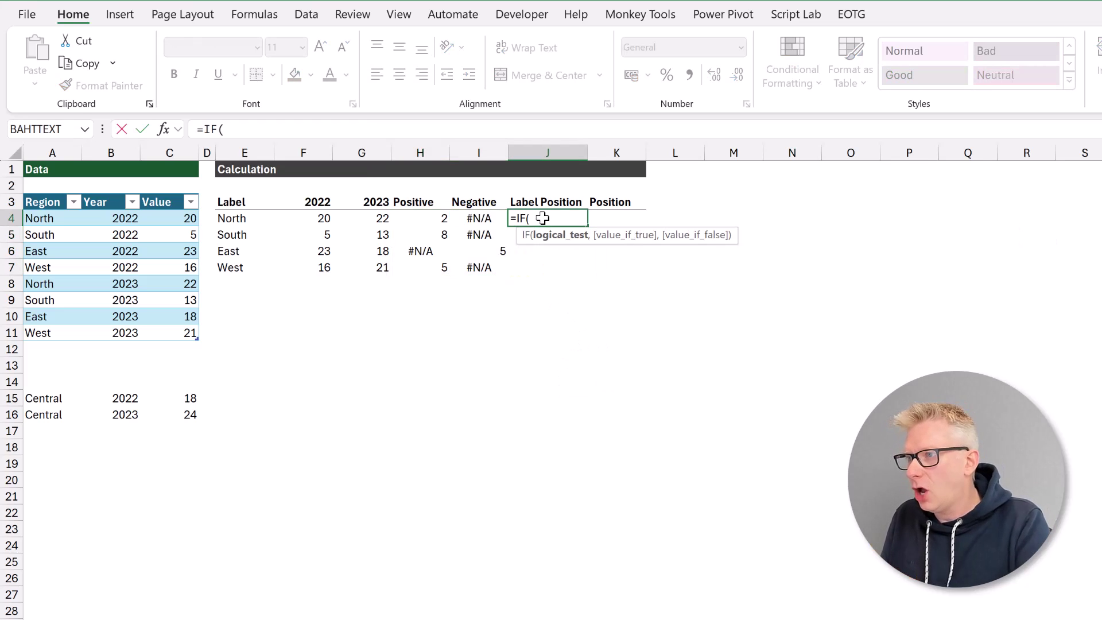
click(312, 217)
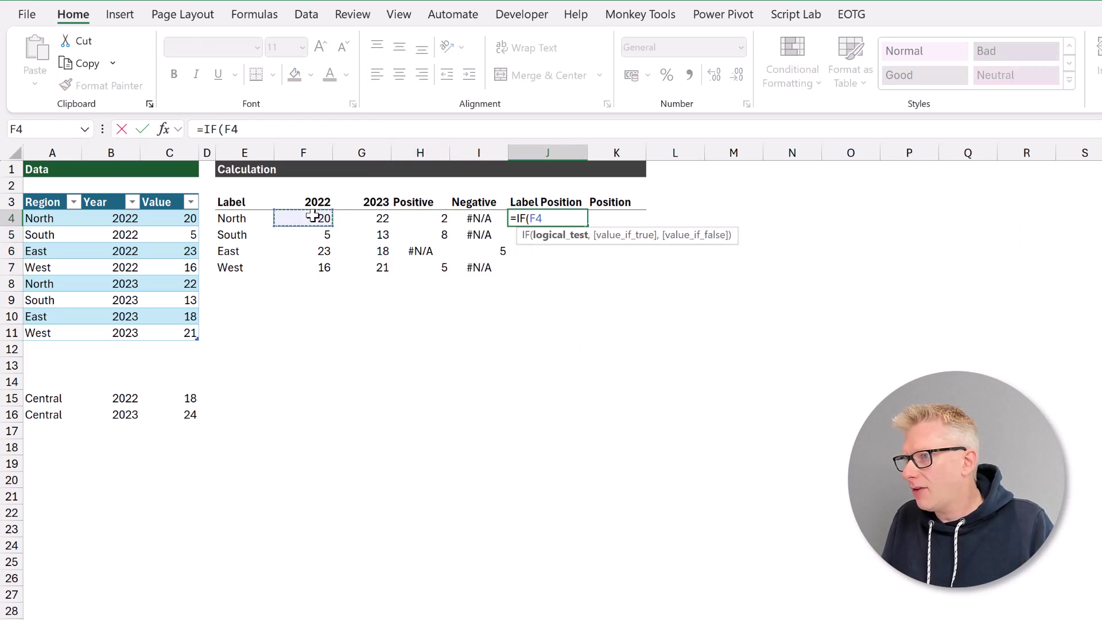
text(#)
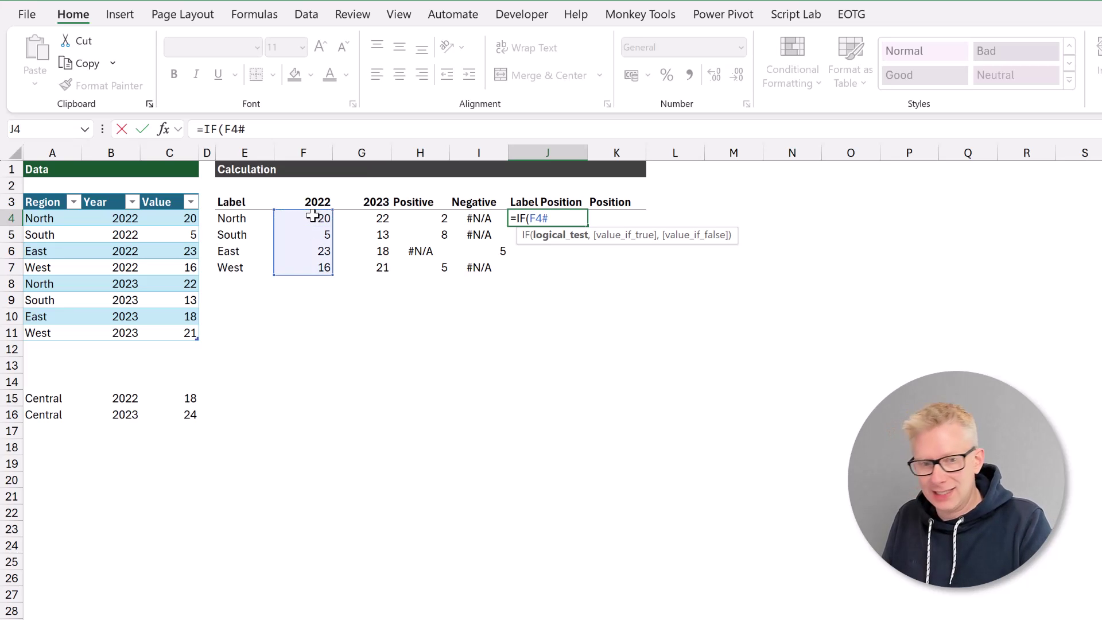
text(<)
key(Left)
key(Left)
key(Left)
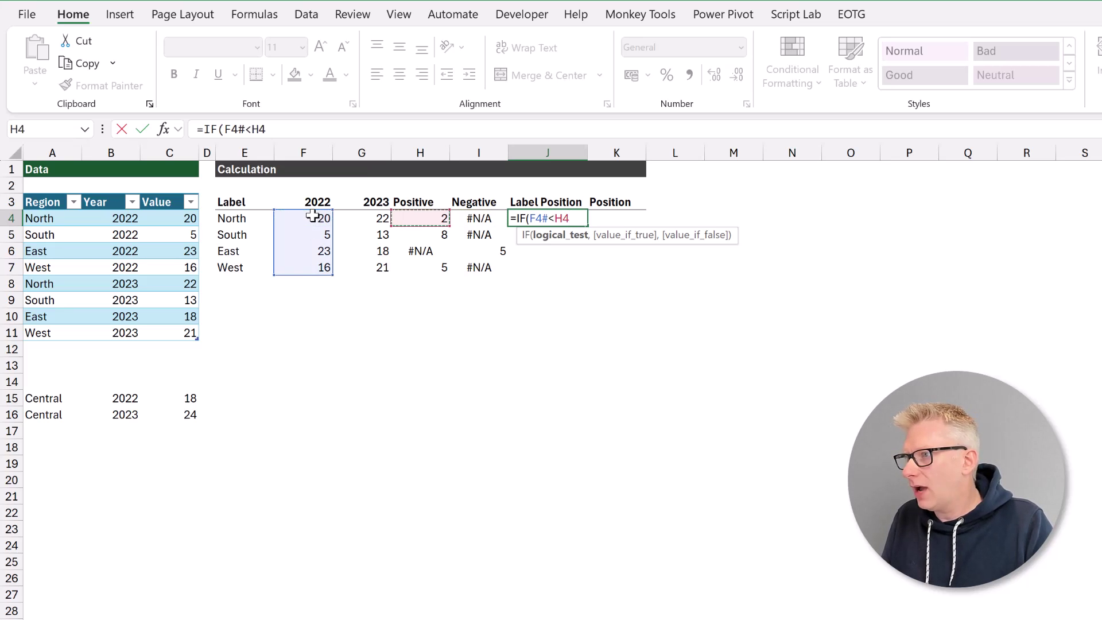
text(#)
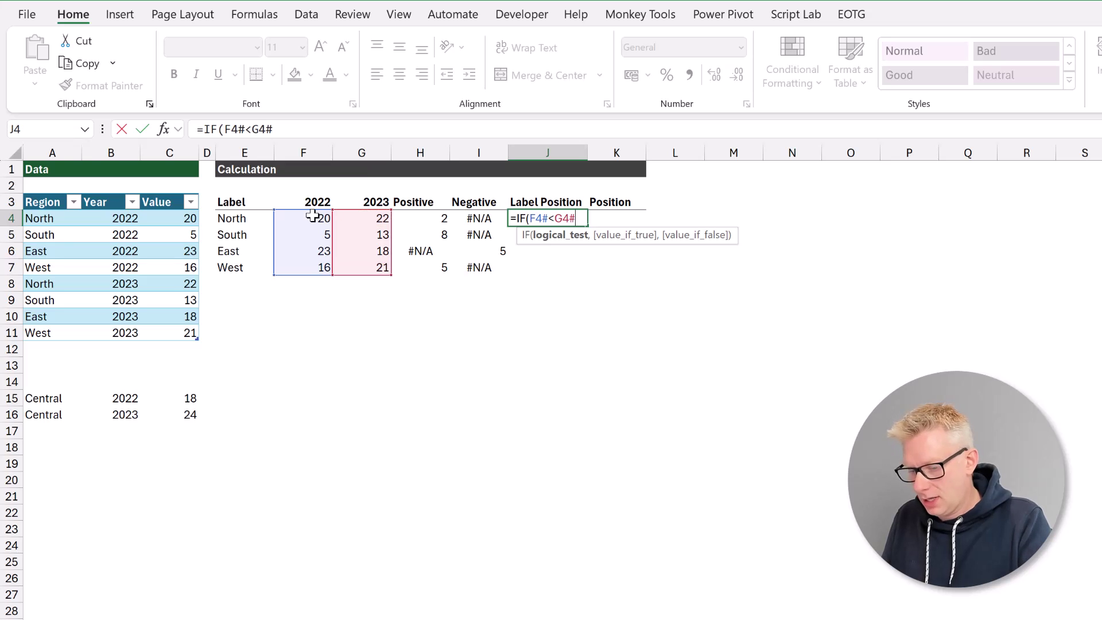
text(,)
key(Left)
key(Left)
key(Left)
key(Left)
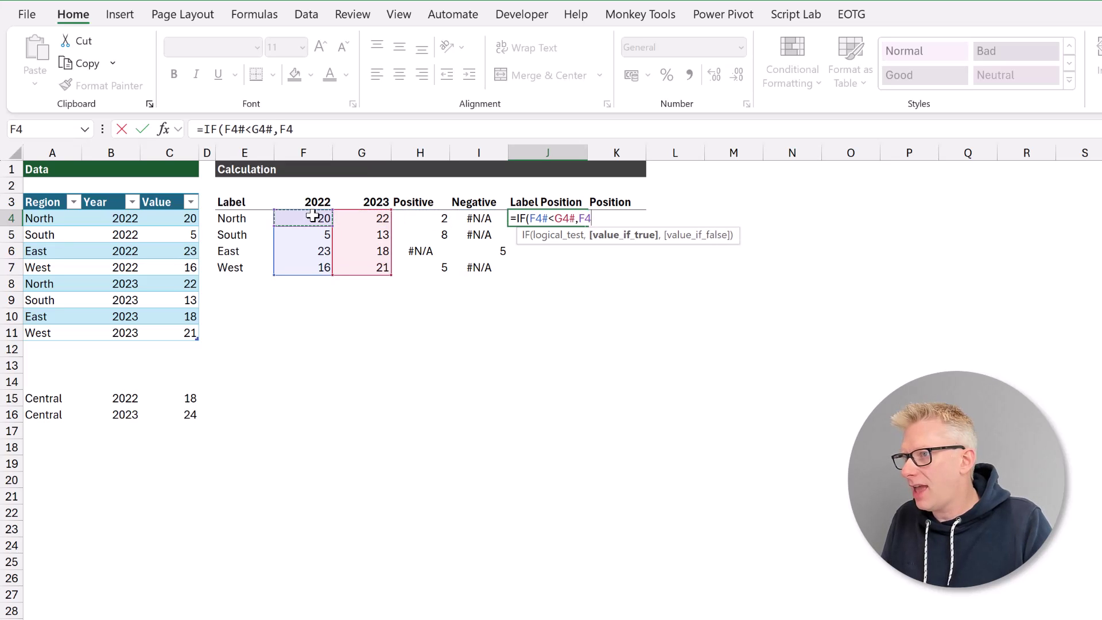
text(#,)
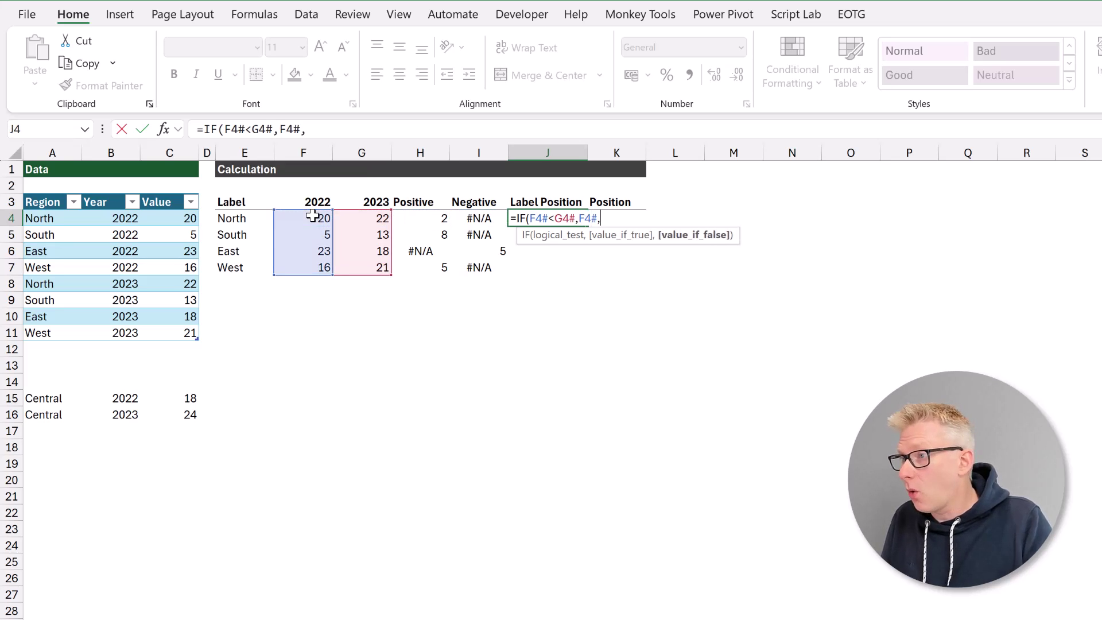
key(Left)
key(Left)
key(Left)
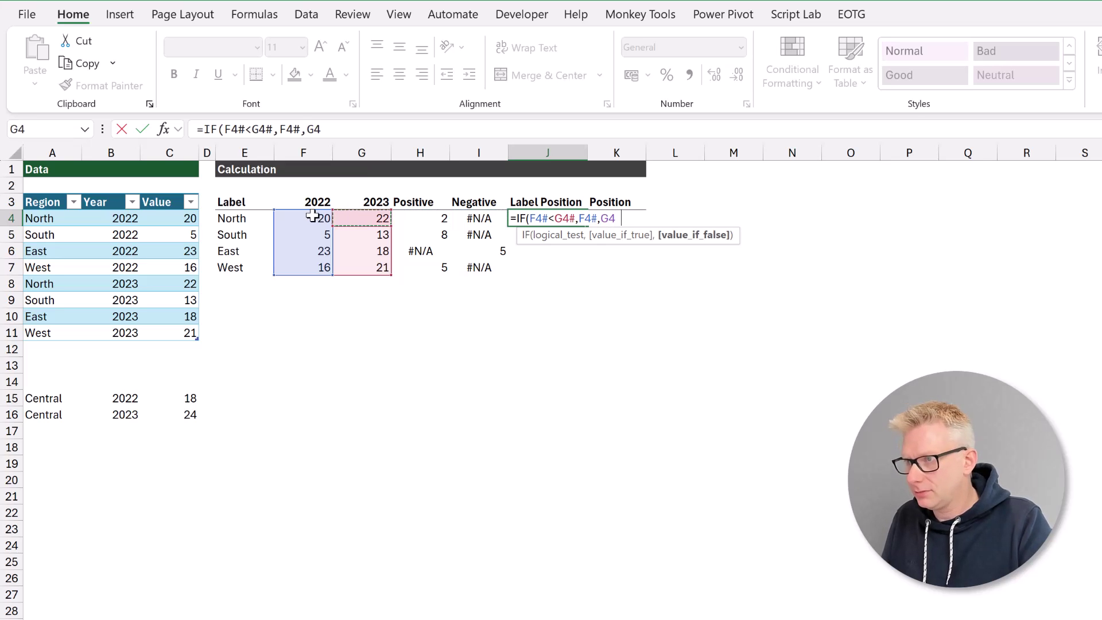
text(#))
key(Return)
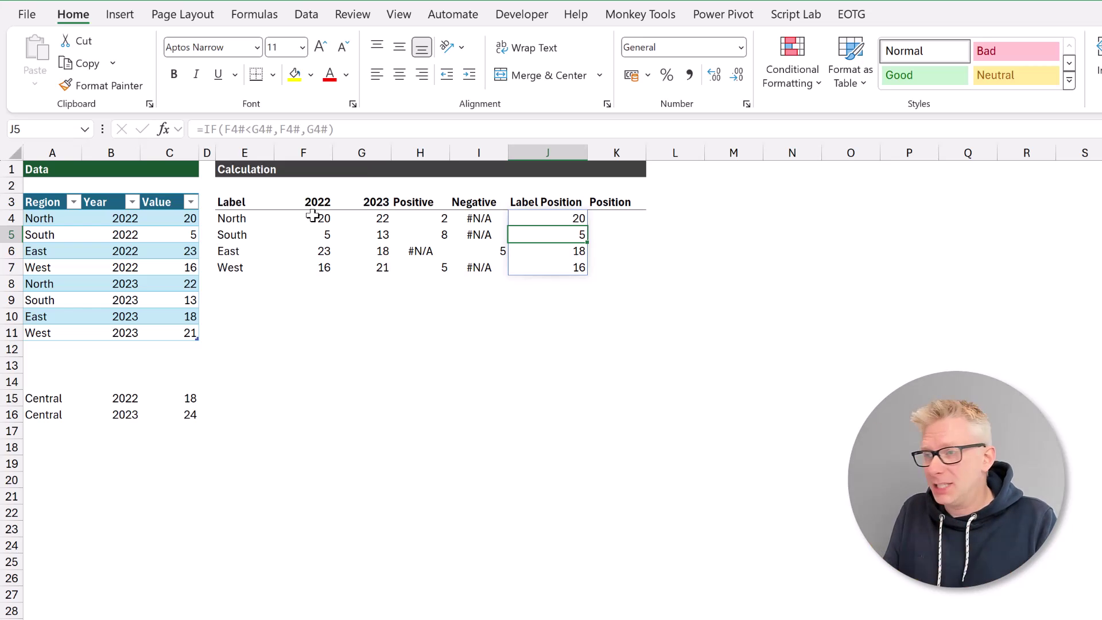
key(Right)
key(Up)
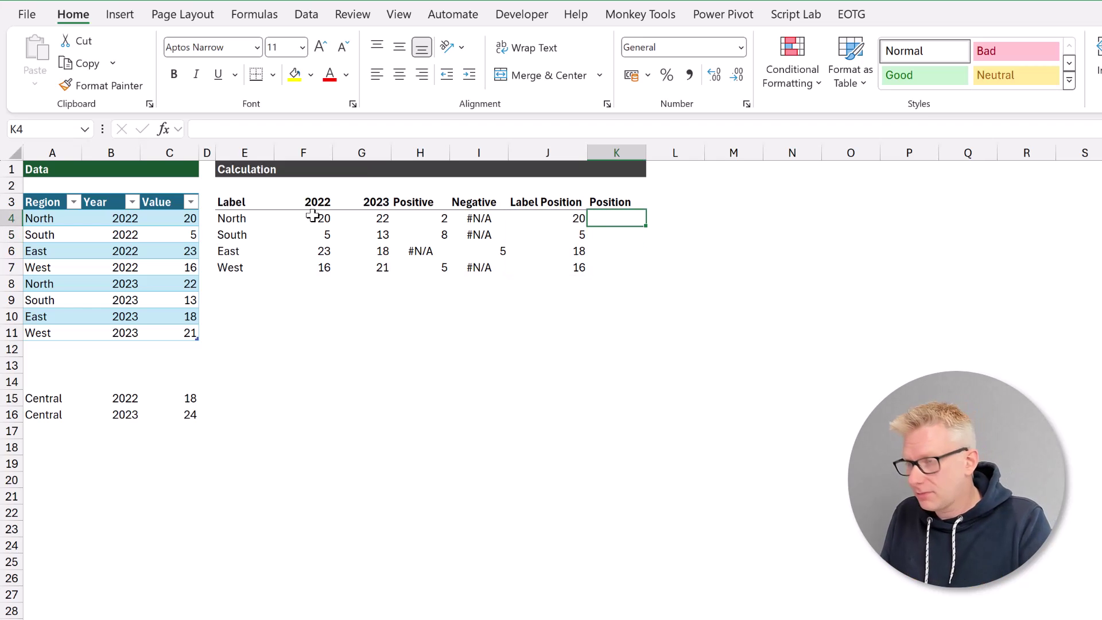
In K4 enter =SEQUENCE(ROWS(E4#),1,ROWS(E4#),-1) to spill 4, 3, 2, 1.
text(=SEQ)
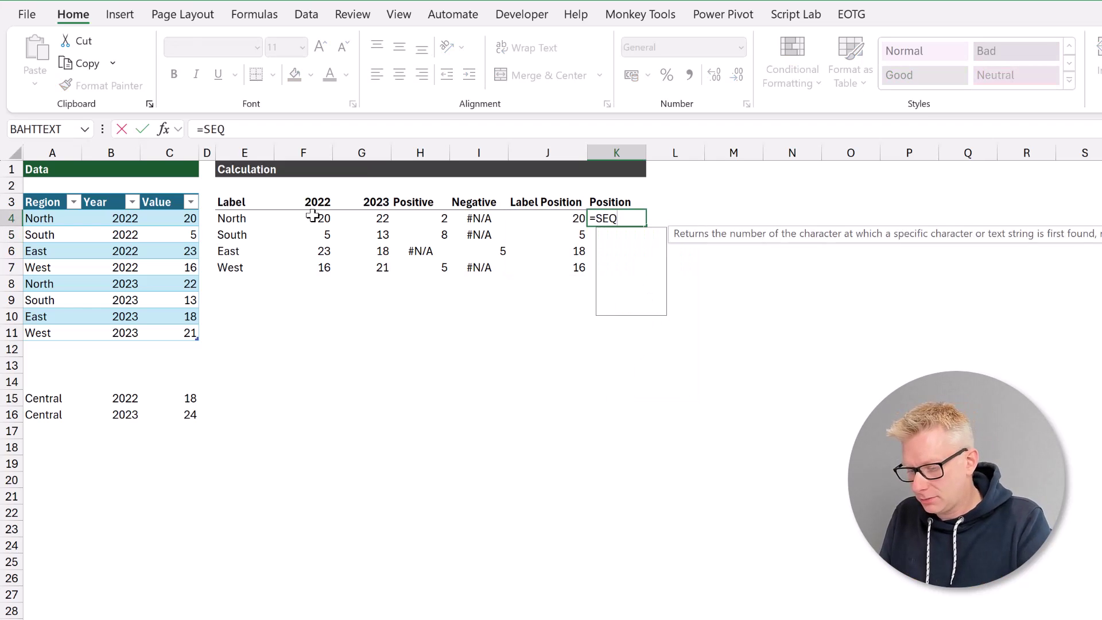
text(UENCE()
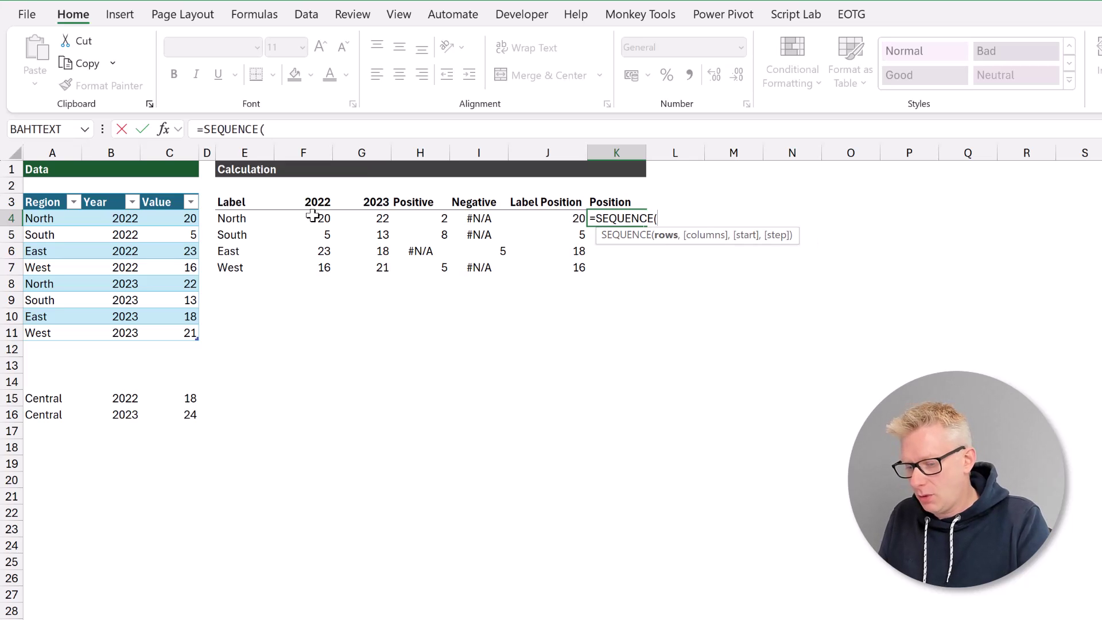
text(ROWS()
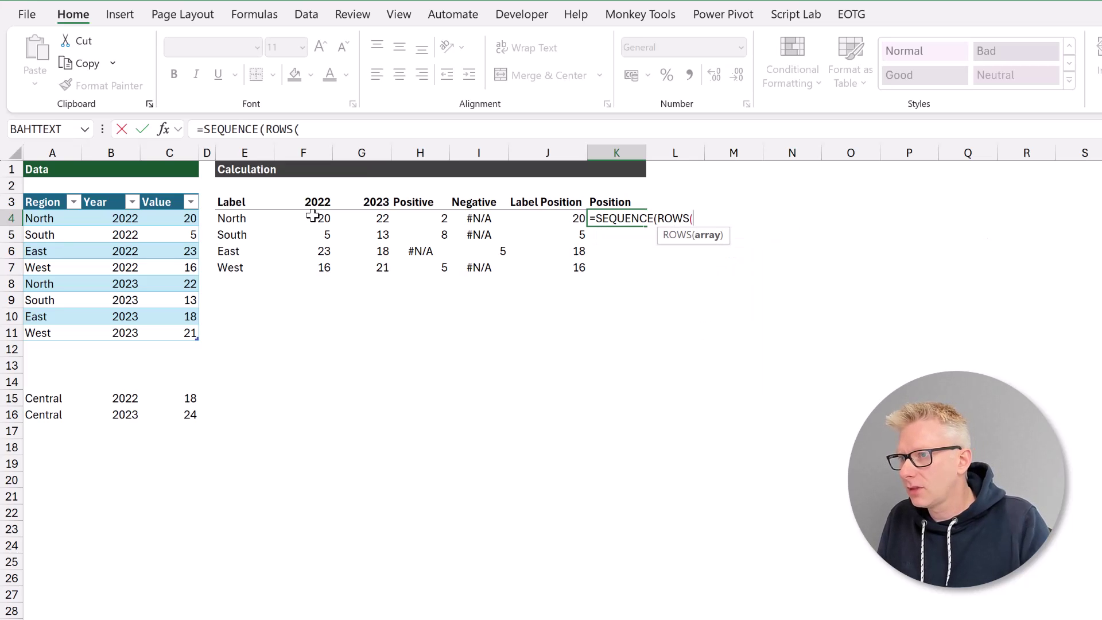
click(242, 216)
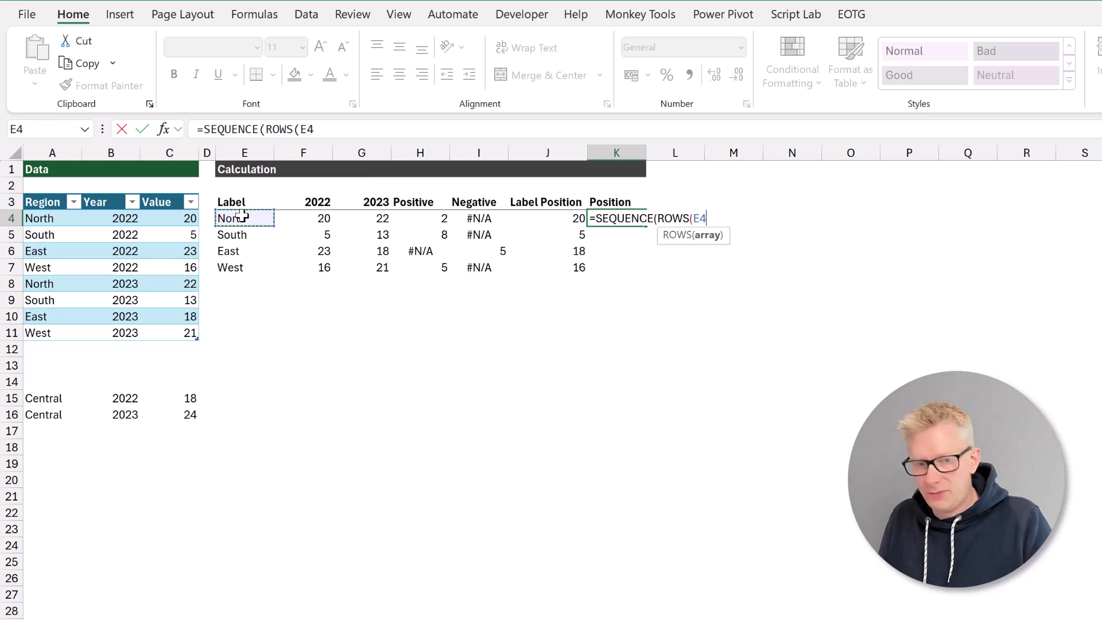
text(#)
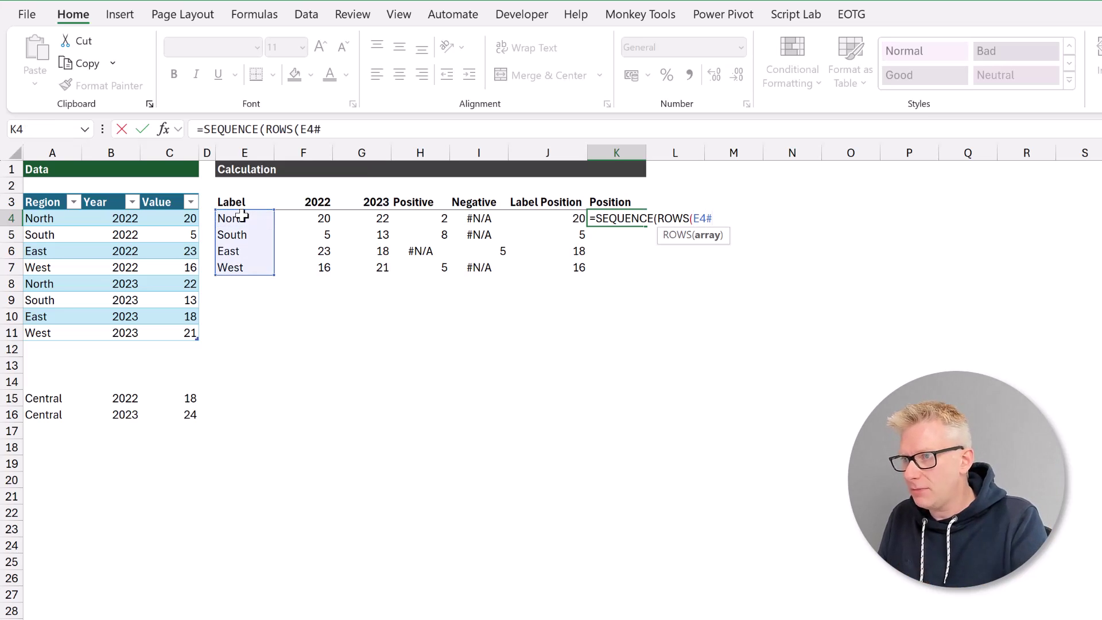
text(),)
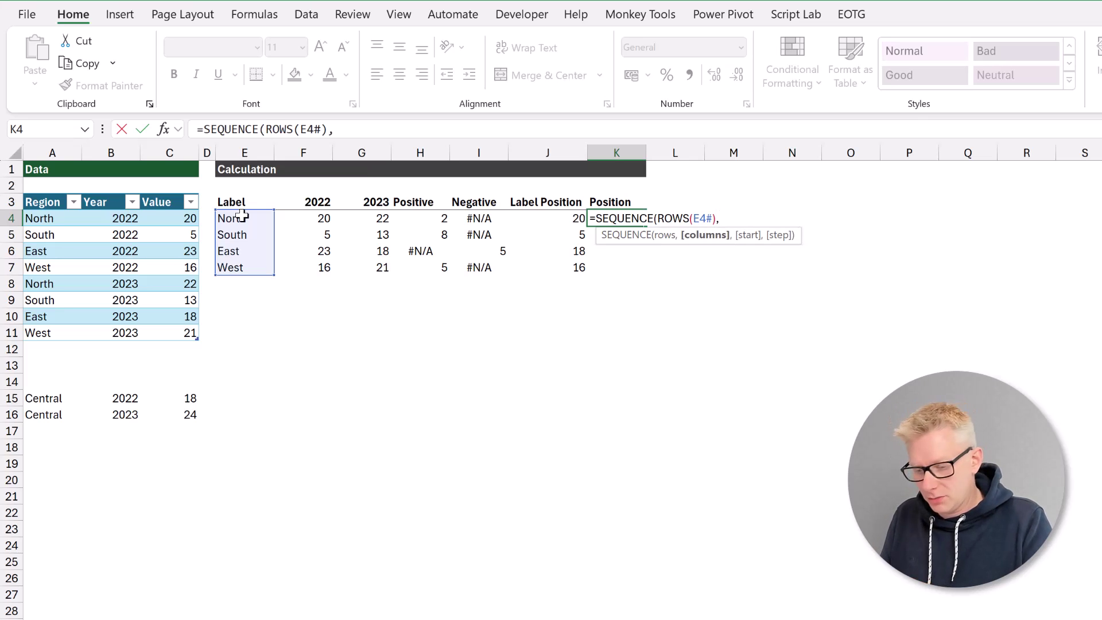
text(1,)
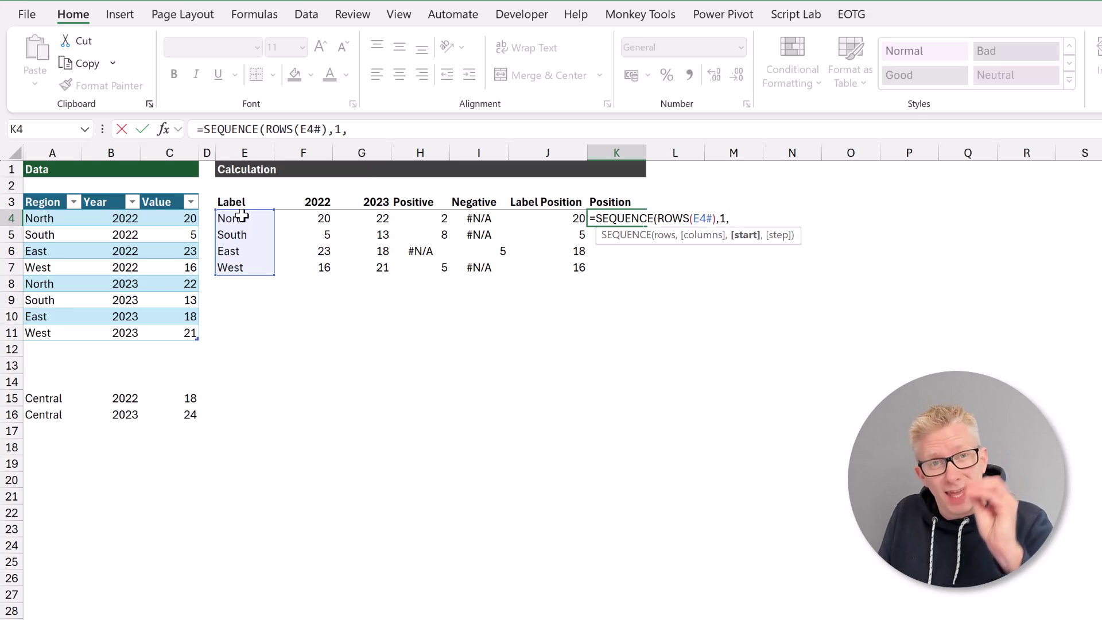
text(ROWS(E)
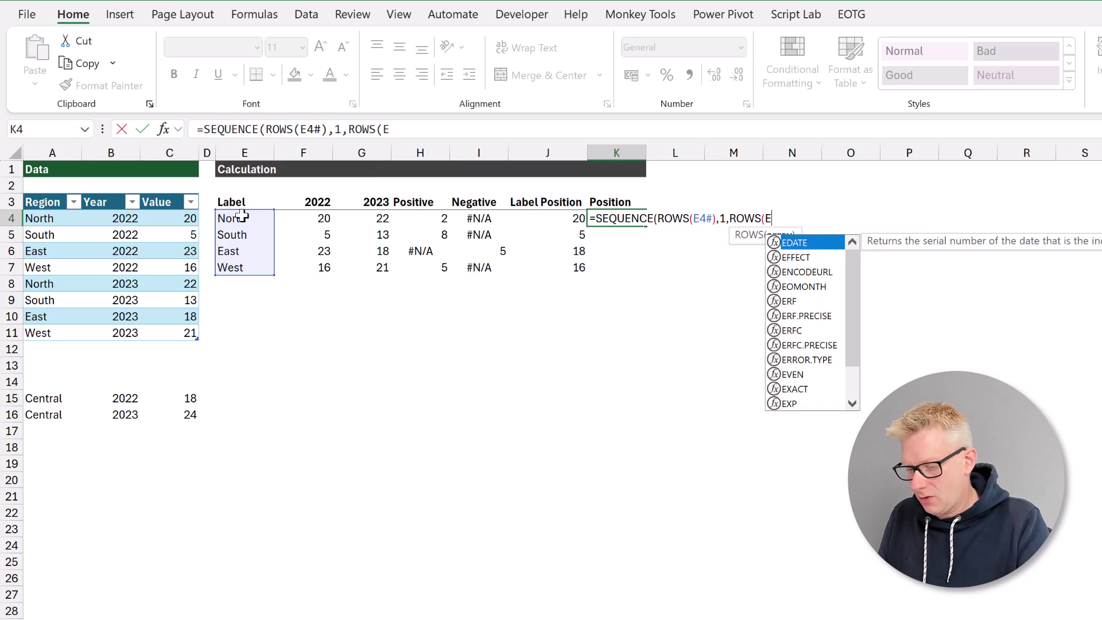
text(4#),-1))
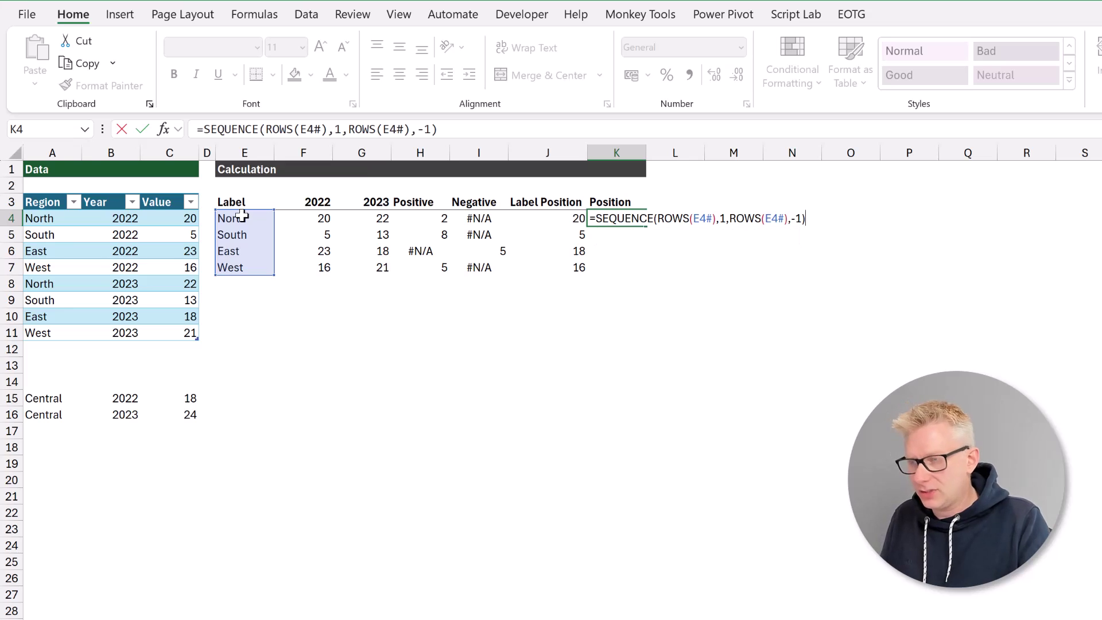
key(Return)
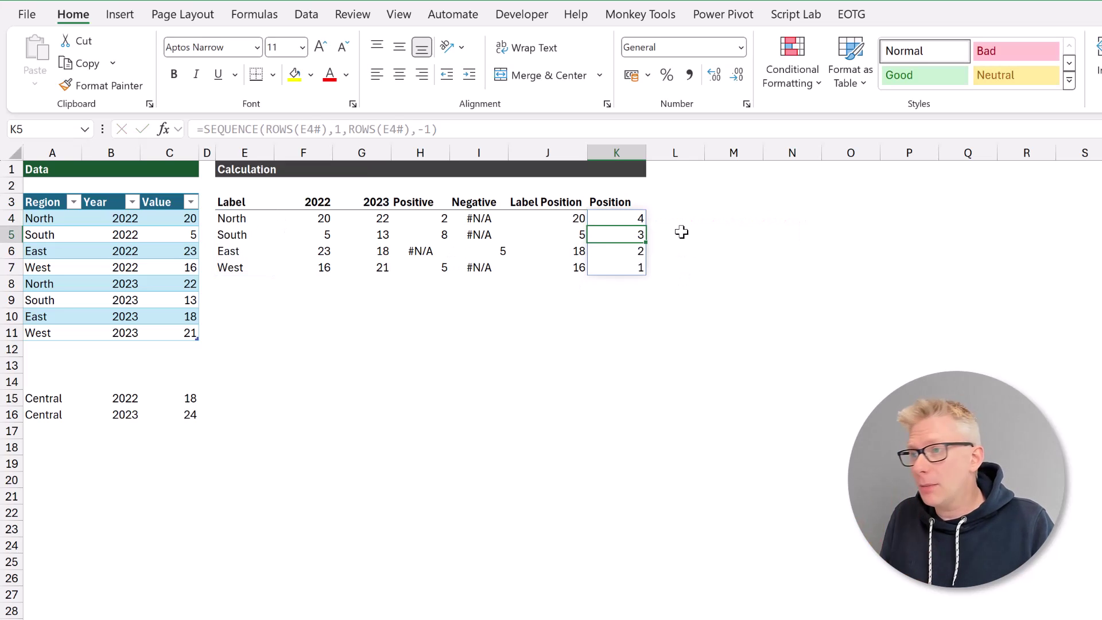
click(639, 219)
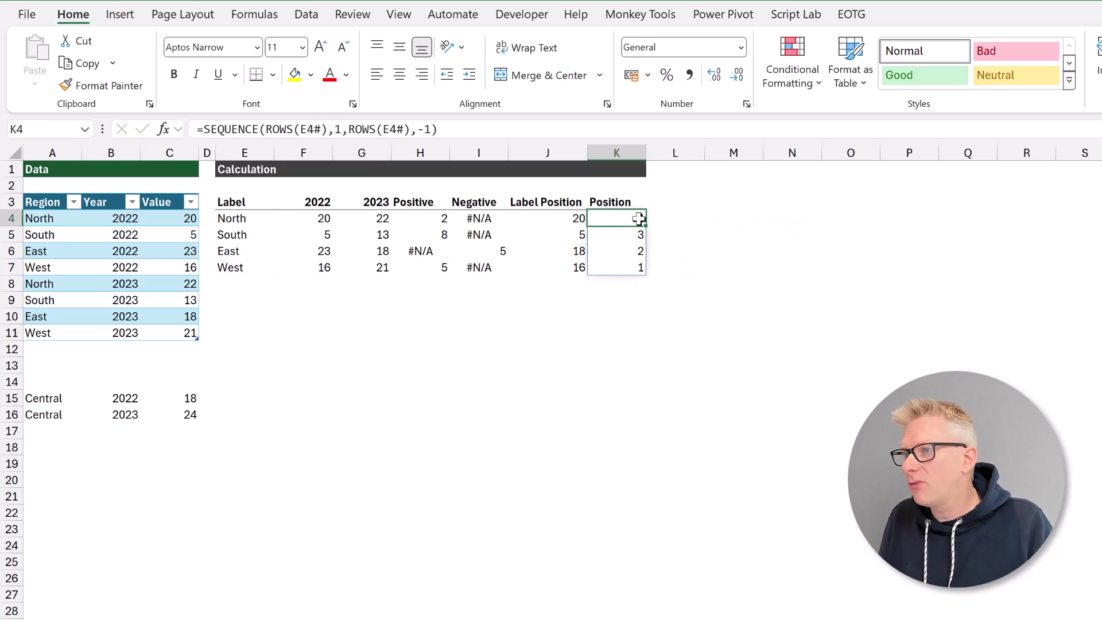
click(630, 268)
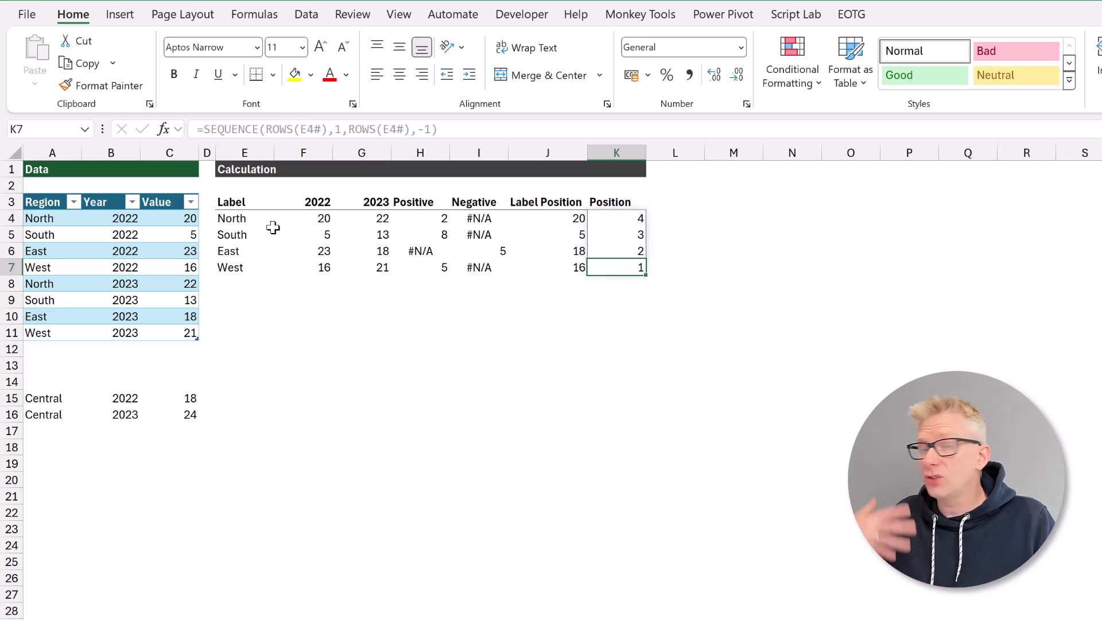
click(637, 218)
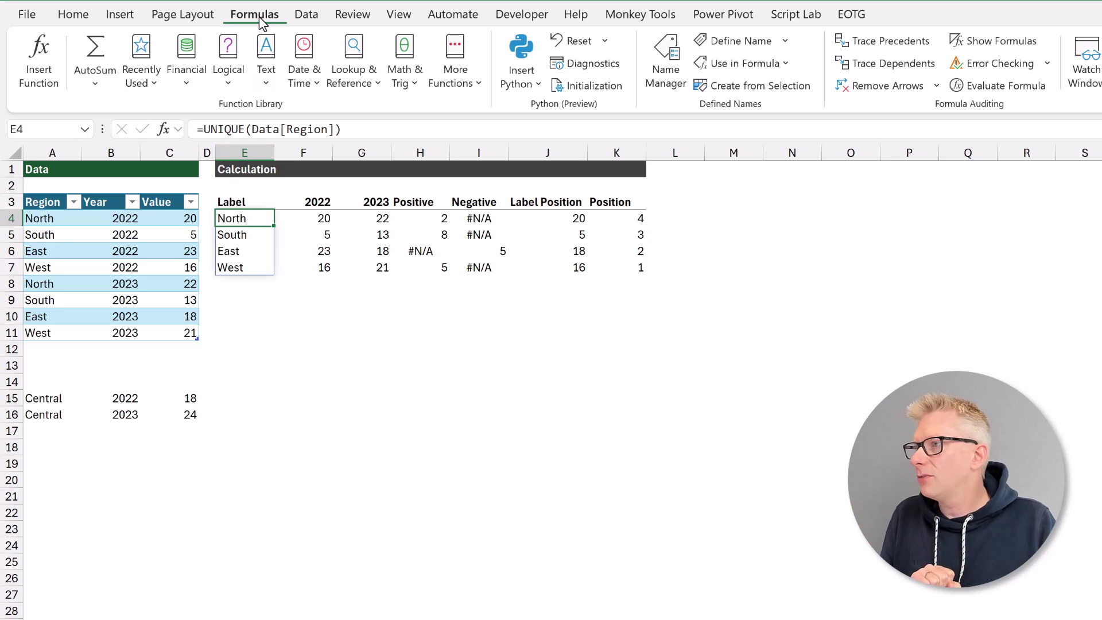
Define the name Label, scoped to Example, referring to =Example!$E$4#.
click(733, 41)
click(795, 193)
double_click(780, 192)
text(Label)
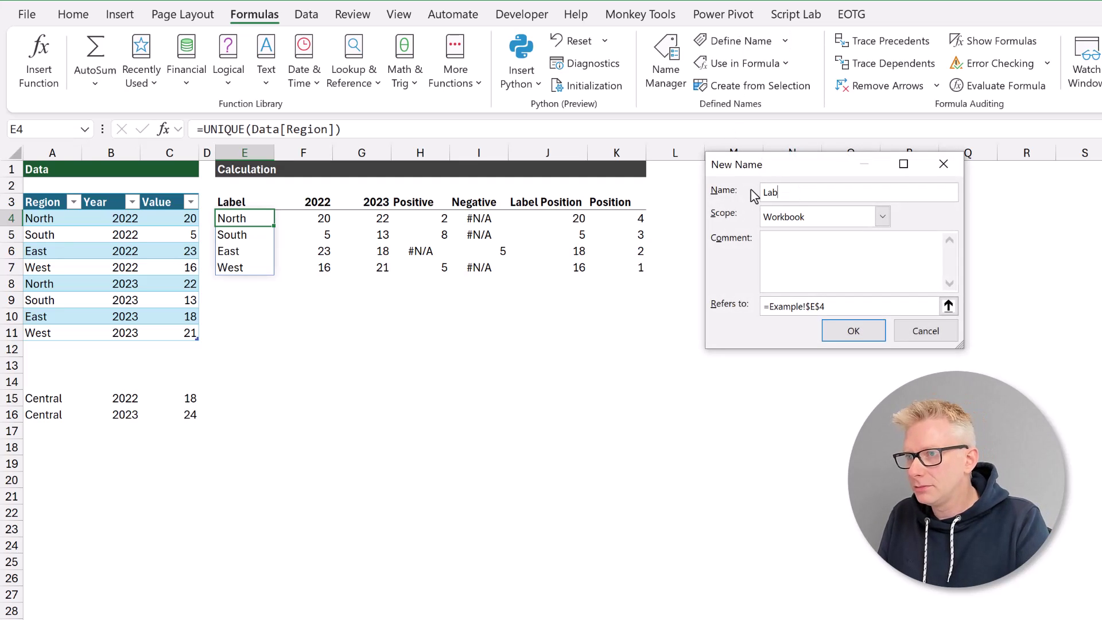
click(883, 217)
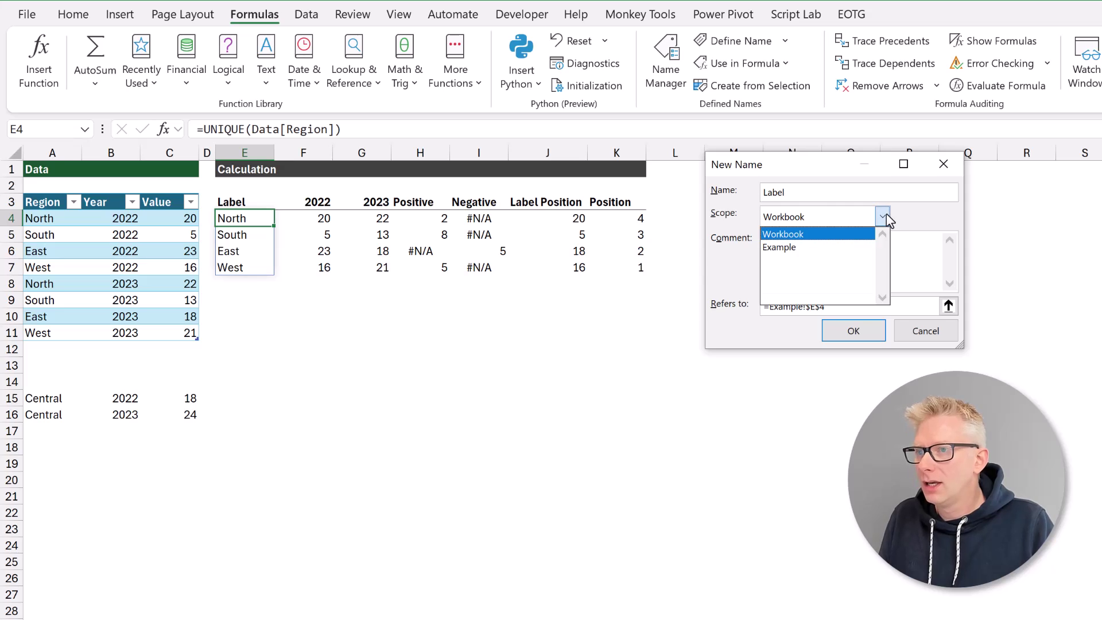
click(820, 247)
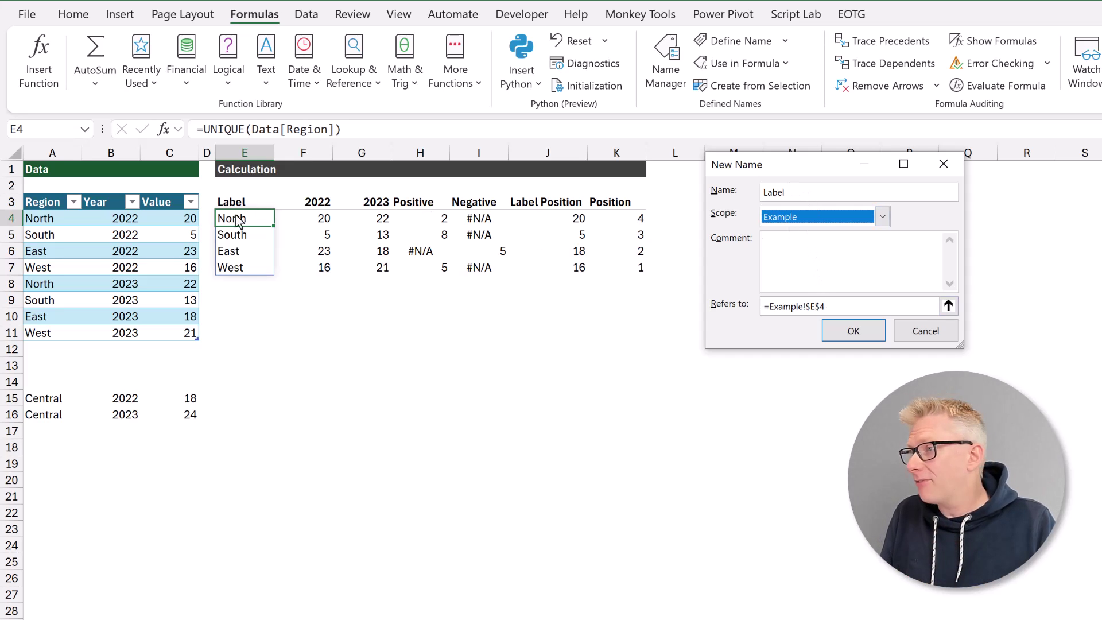
click(865, 305)
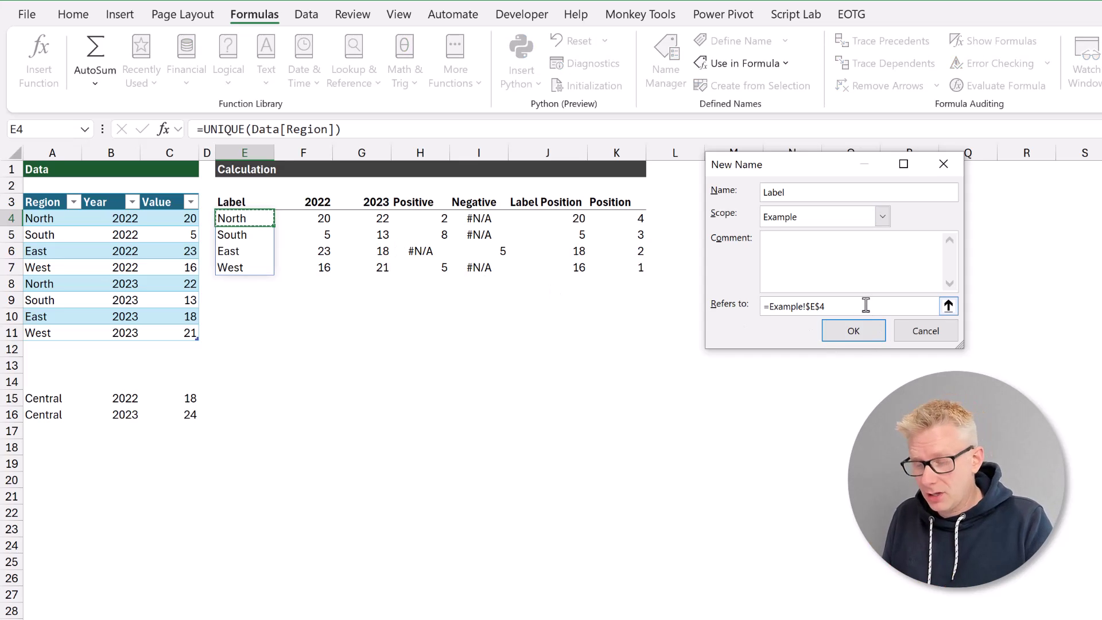
text(#)
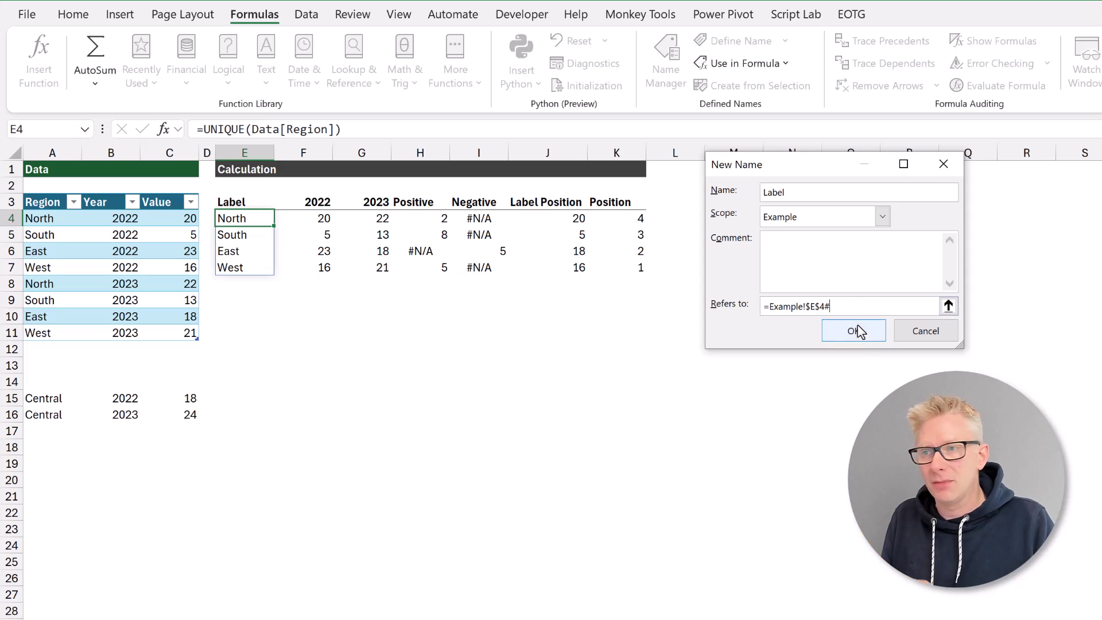
click(856, 332)
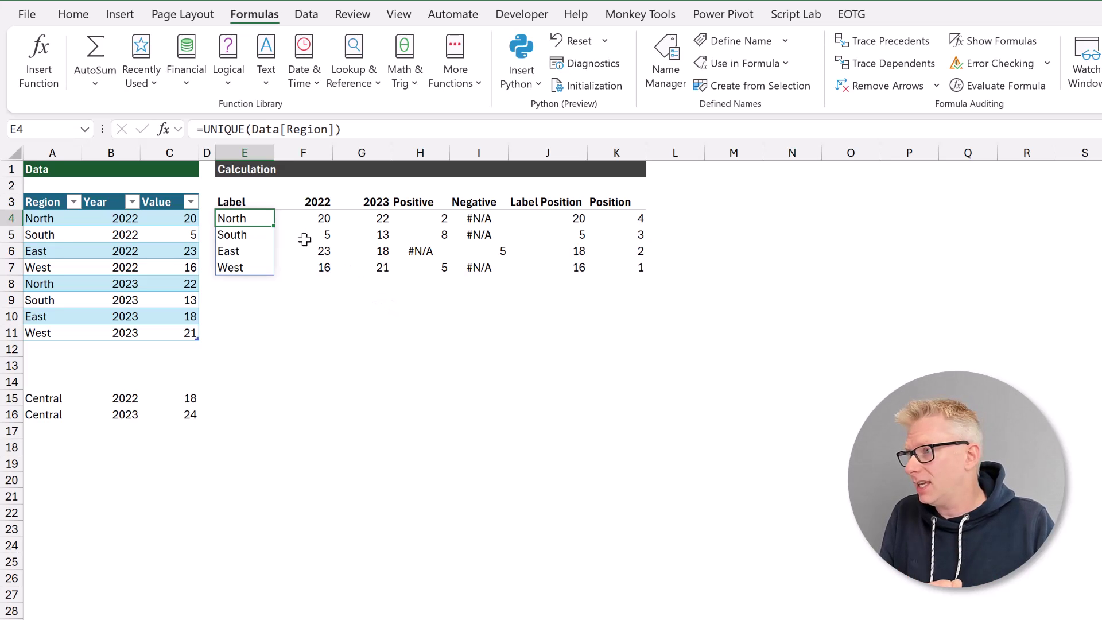
click(248, 202)
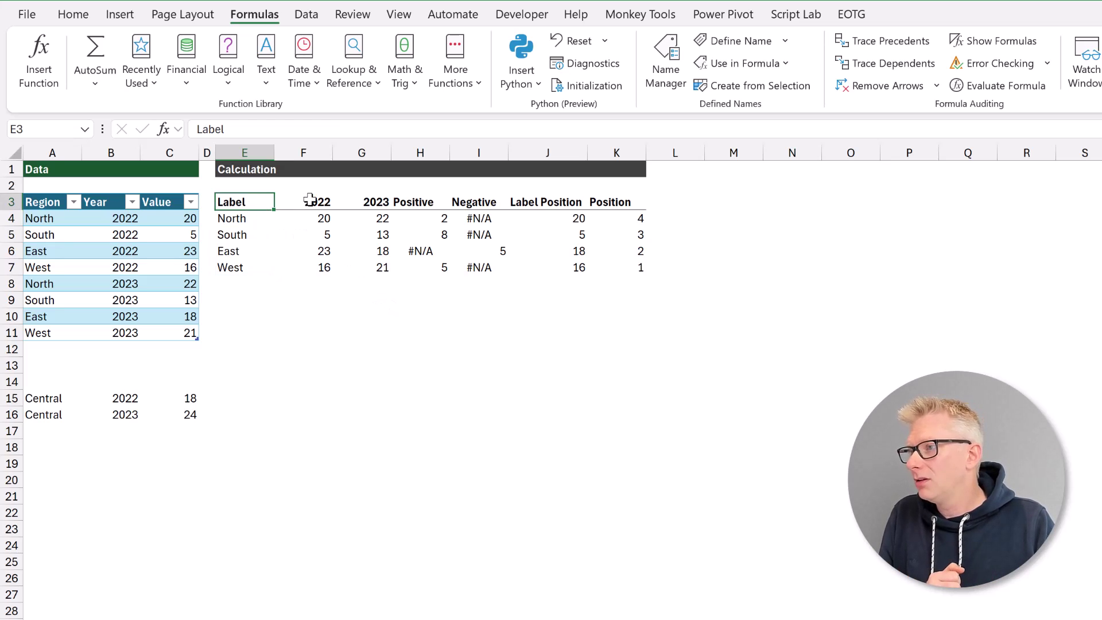
click(305, 200)
drag(319, 216, 320, 265)
click(369, 201)
drag(376, 219, 381, 266)
click(423, 203)
drag(425, 217, 431, 265)
click(482, 202)
drag(482, 215, 497, 265)
click(541, 197)
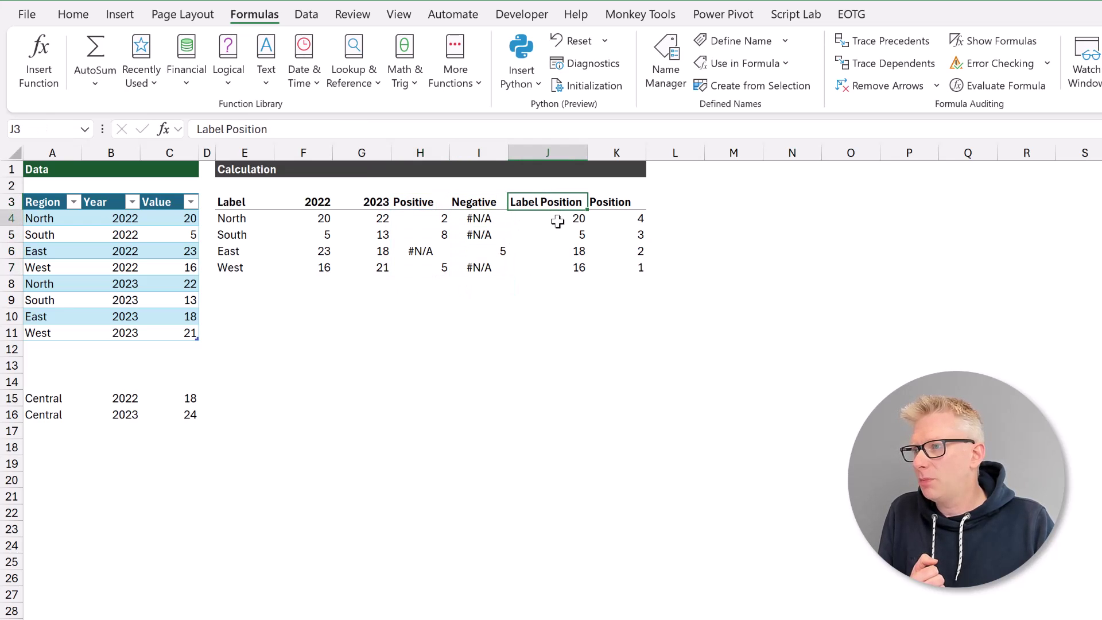
drag(558, 228, 563, 266)
click(626, 207)
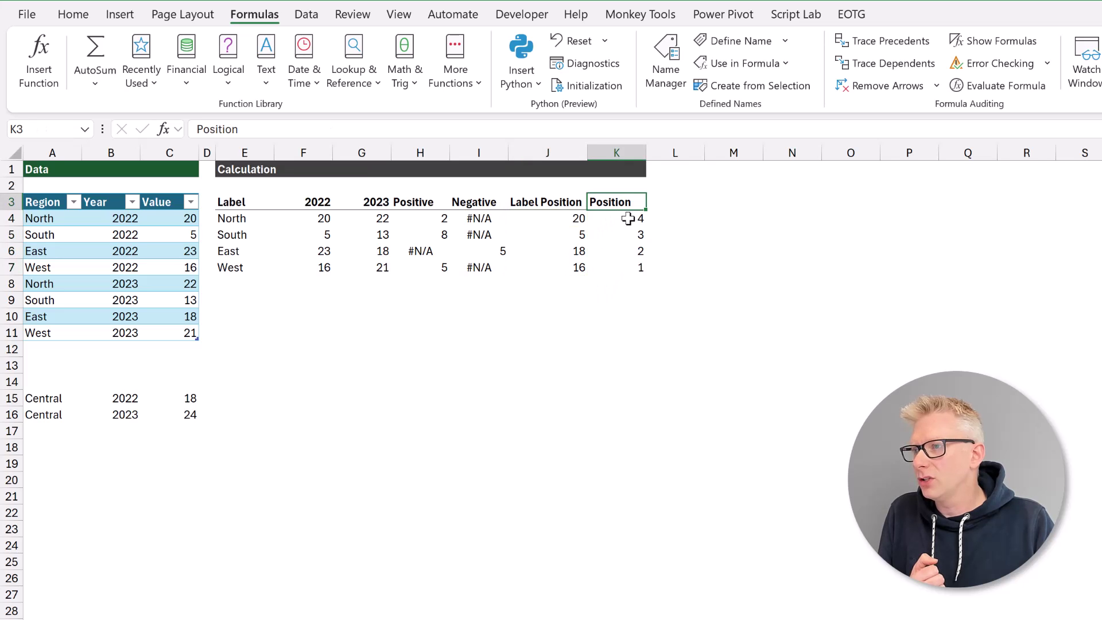
drag(628, 218, 632, 261)
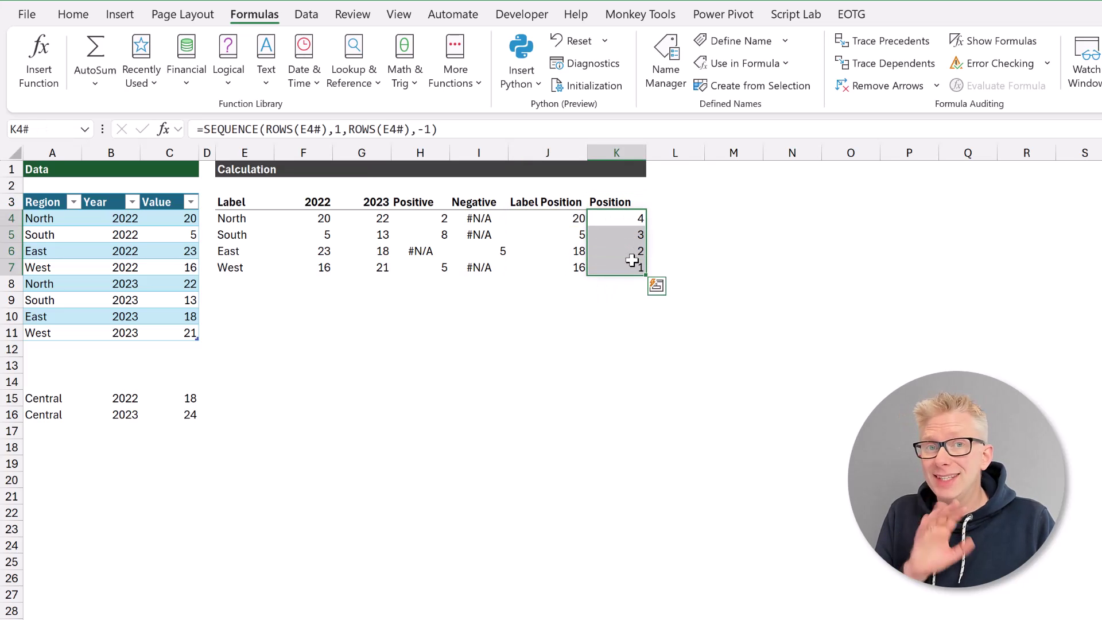
click(667, 62)
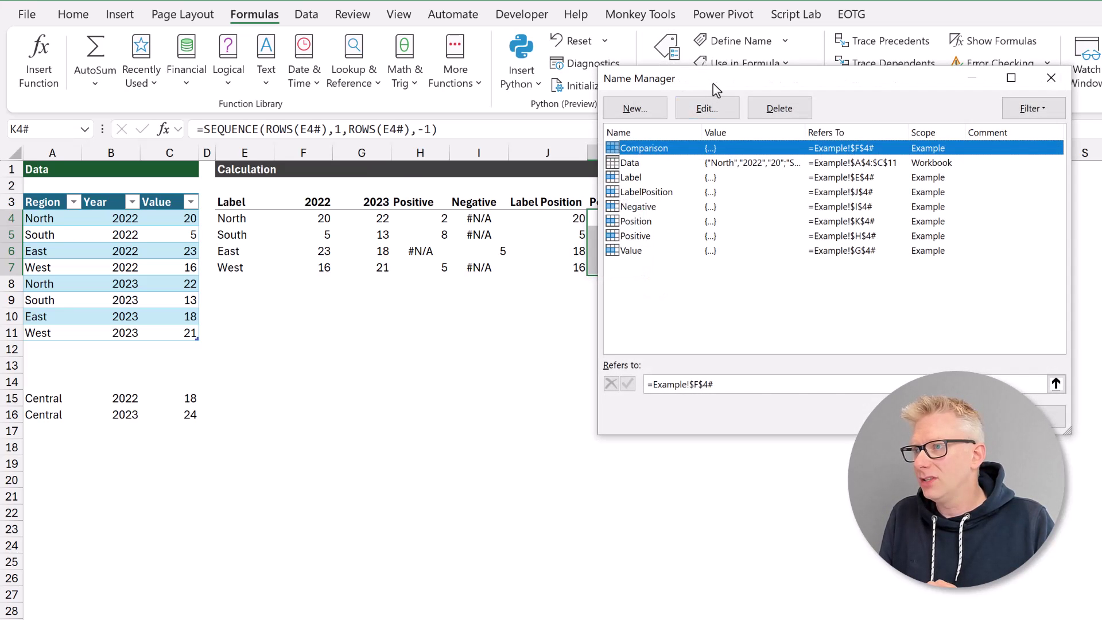
drag(716, 89, 405, 206)
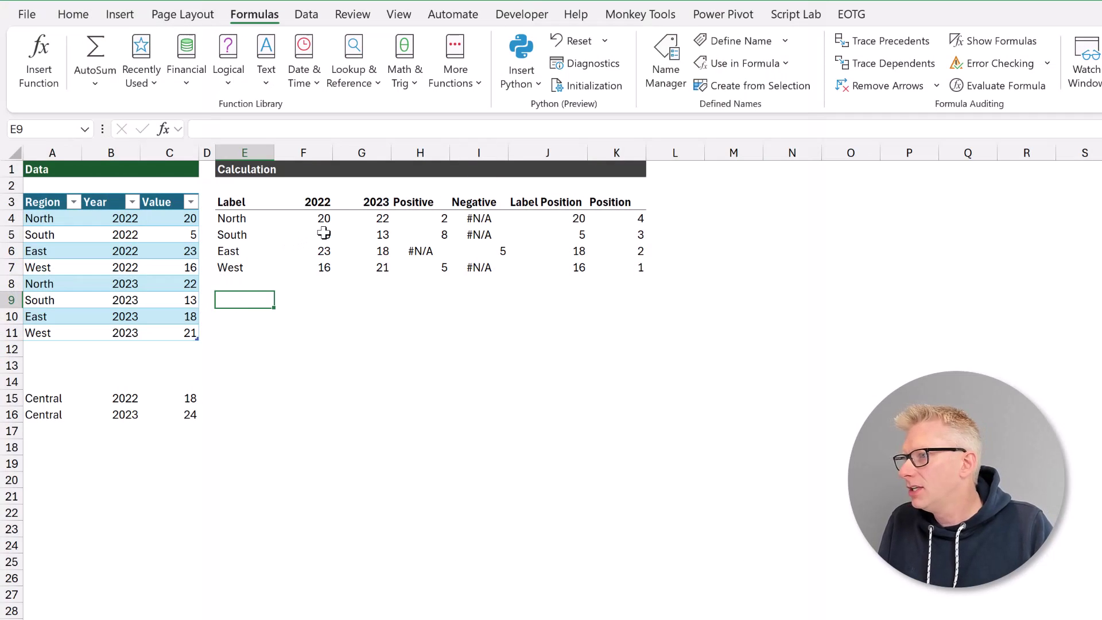
Insert a plain scatter chart of F4:F7 and move it below the Calculation table.
drag(322, 217, 320, 263)
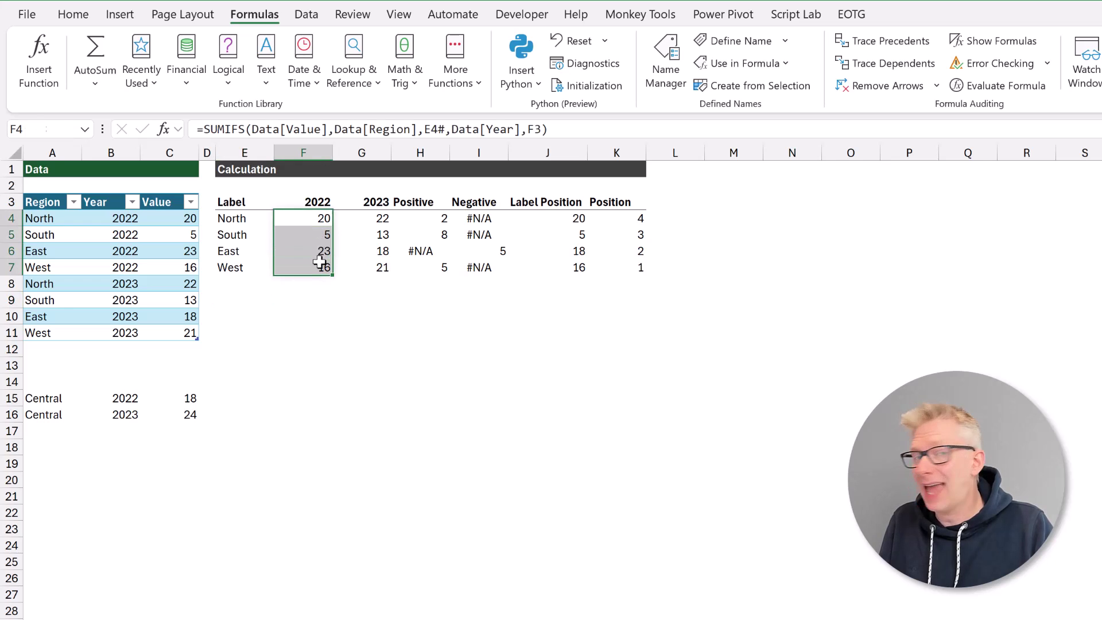
click(122, 17)
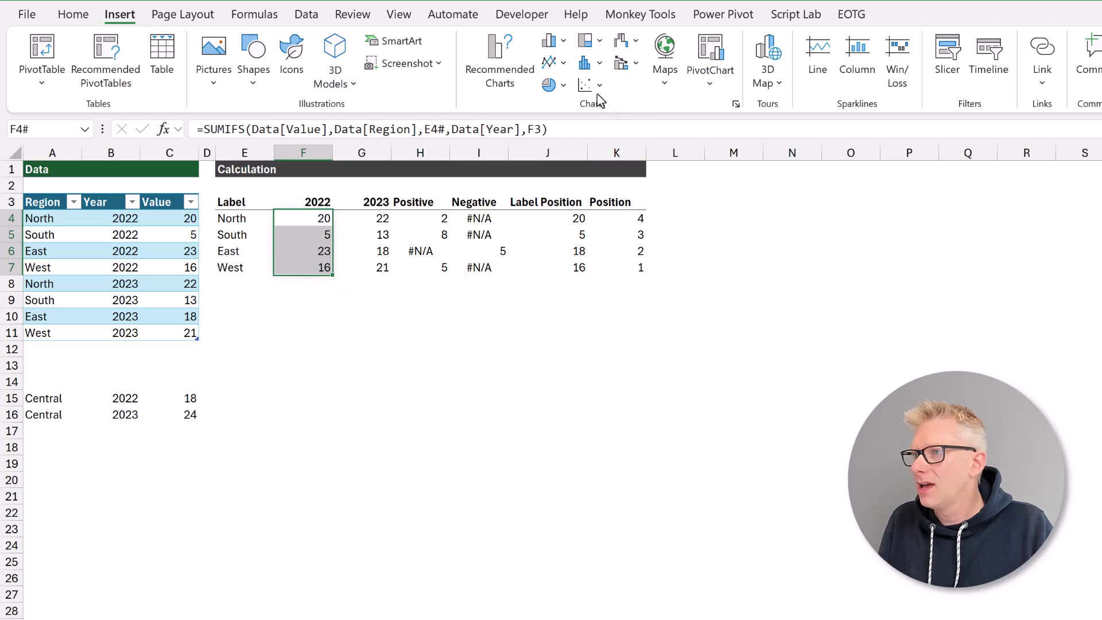
click(600, 85)
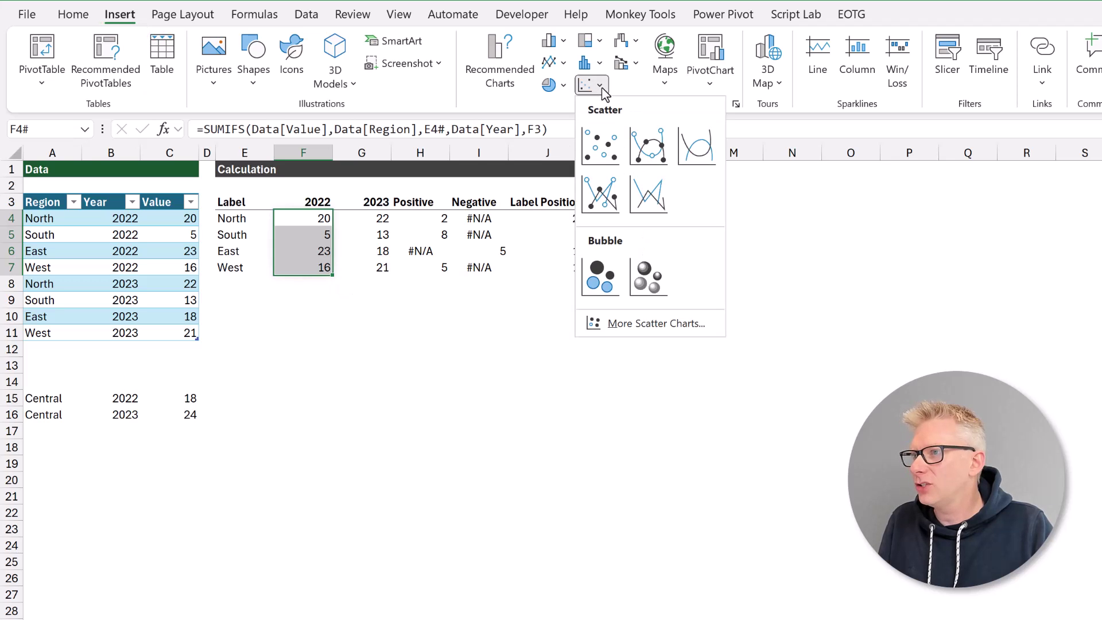
click(600, 141)
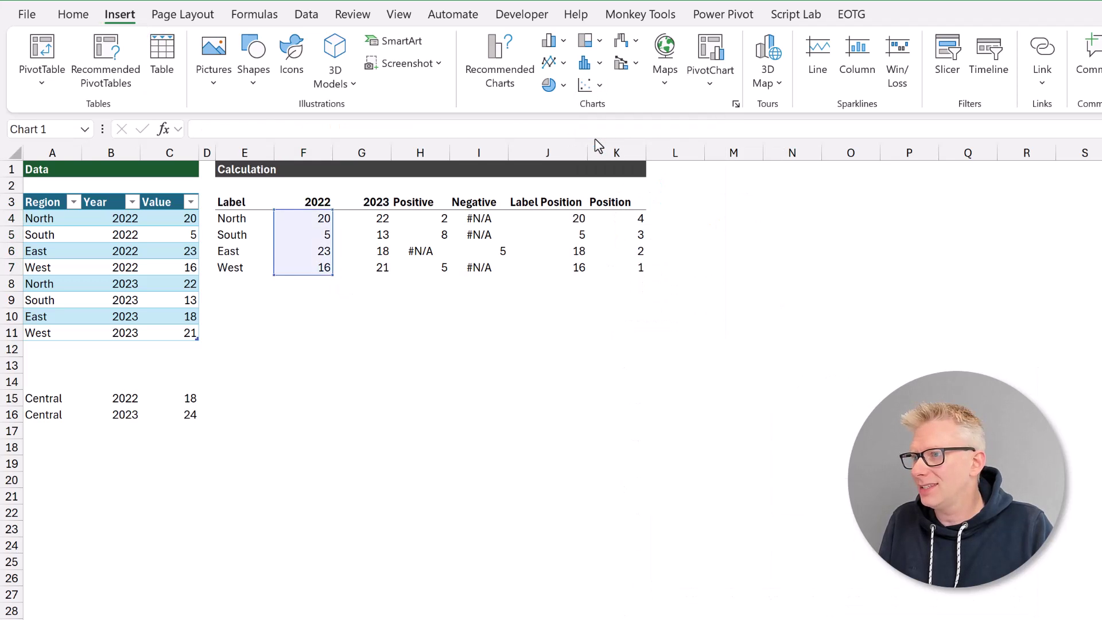
drag(721, 374, 316, 291)
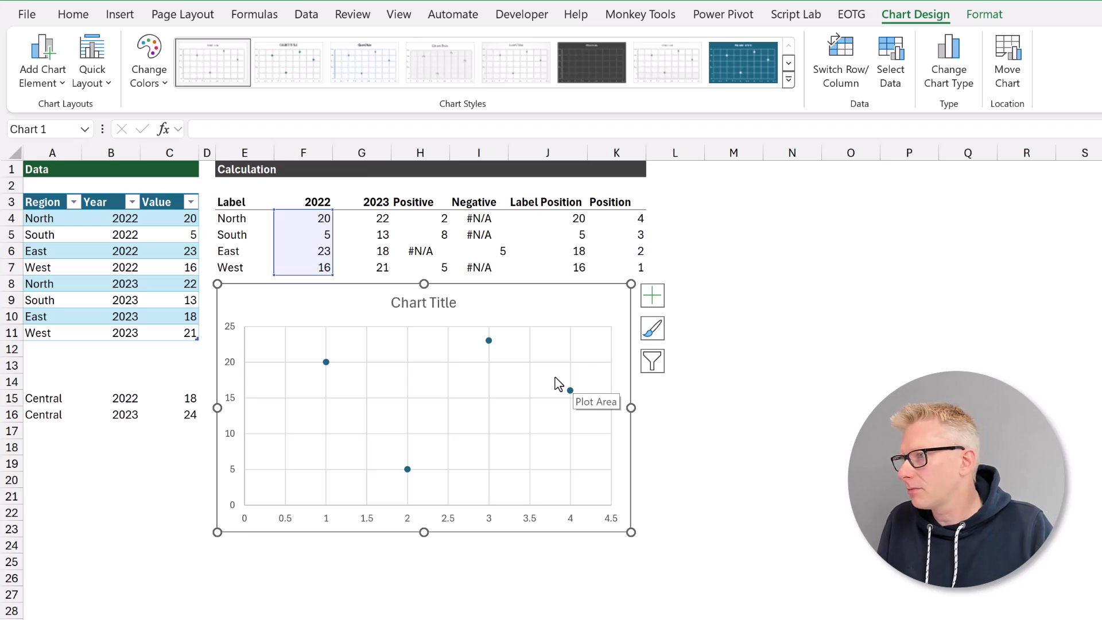
Edit the chart's existing series so its name comes from cell F3 (2022).
right_click(352, 350)
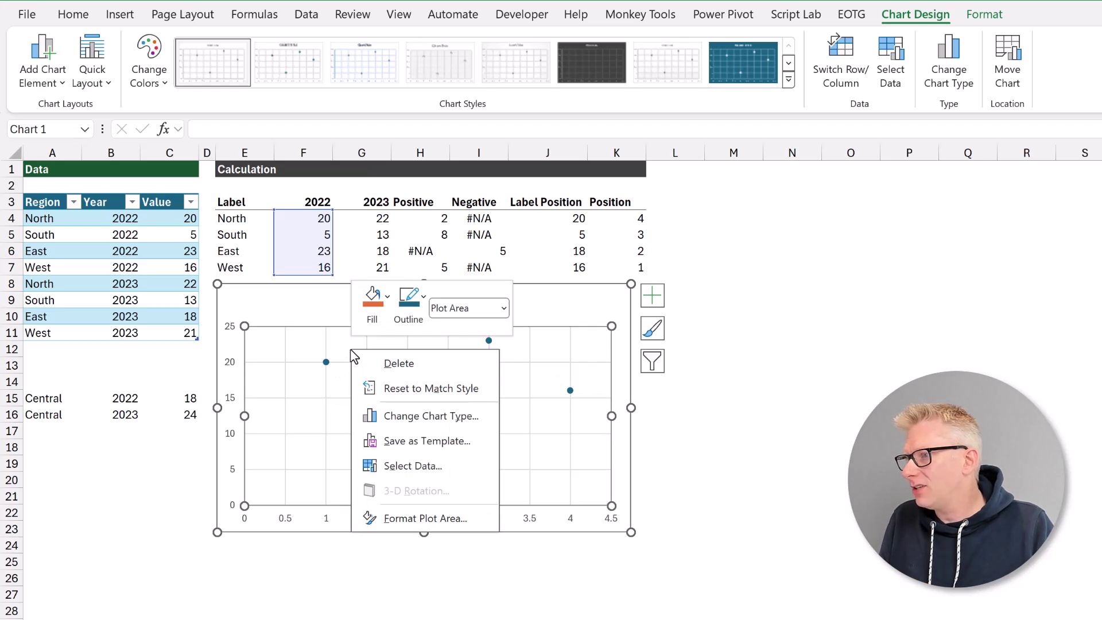
click(408, 467)
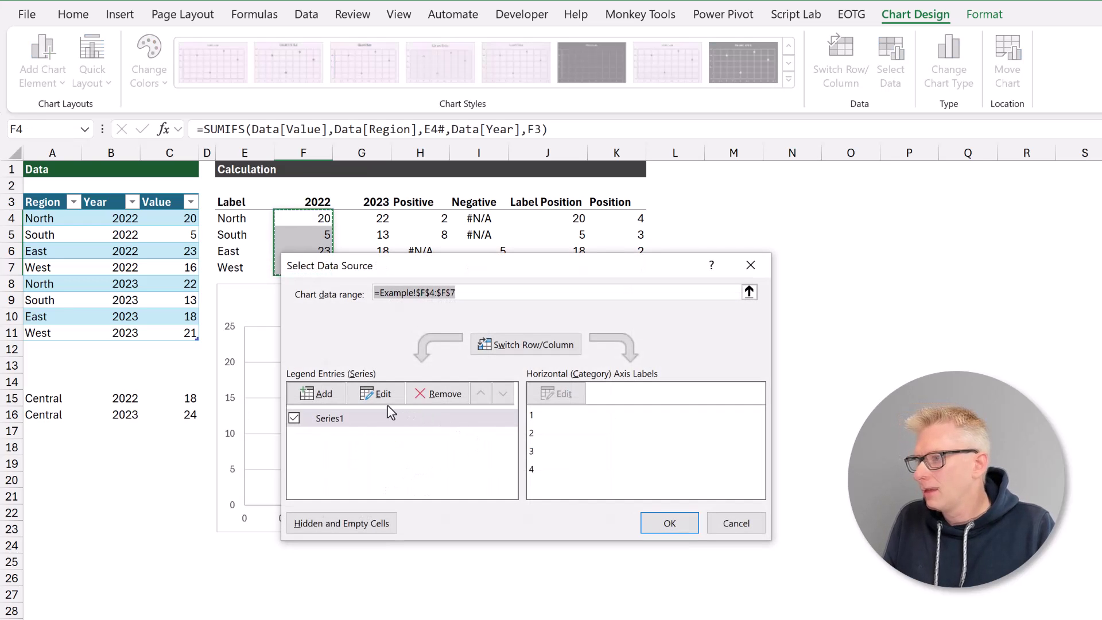
click(344, 418)
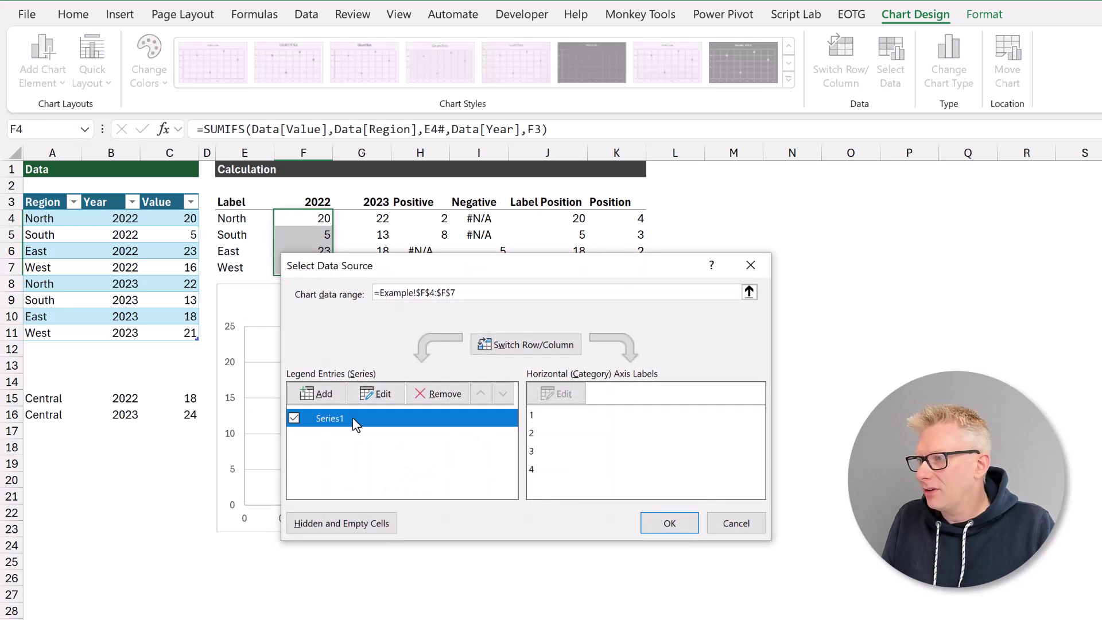
click(385, 393)
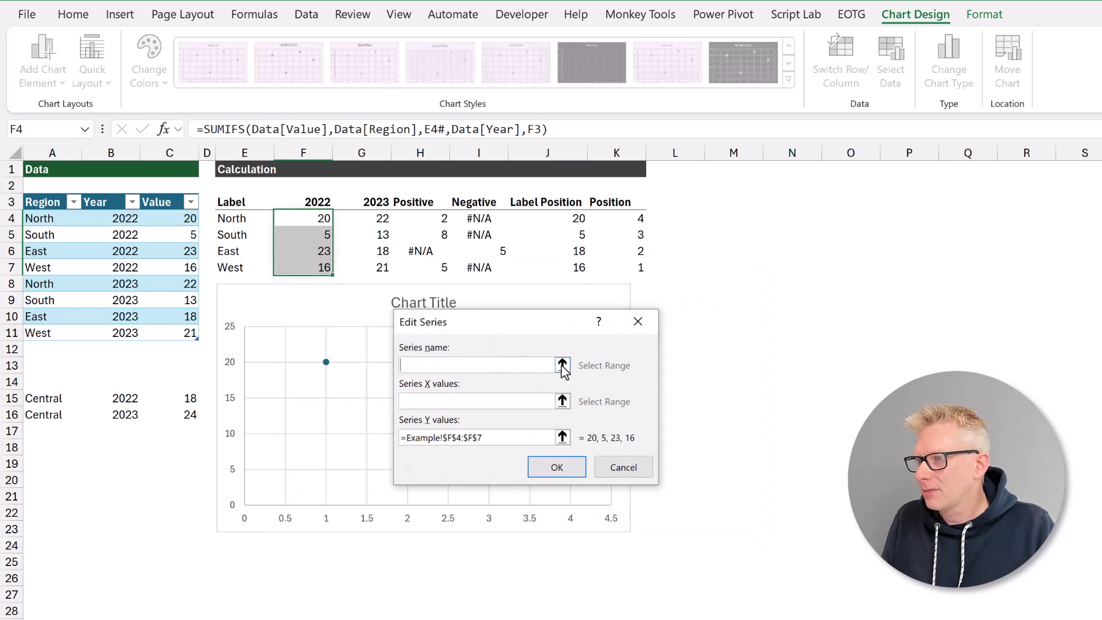
click(564, 367)
click(312, 201)
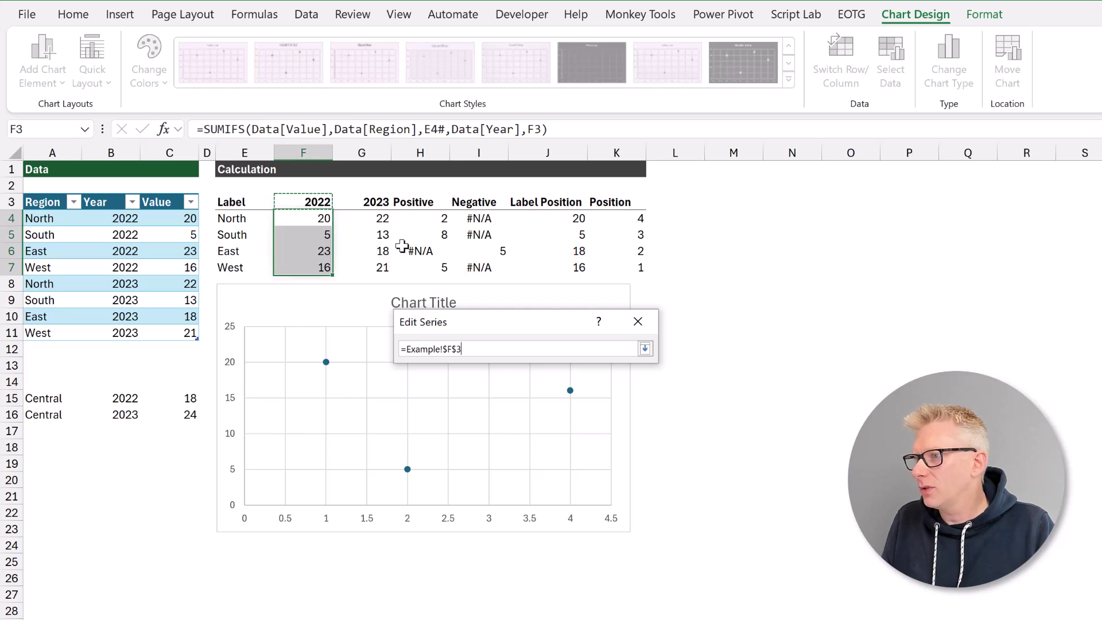
click(645, 349)
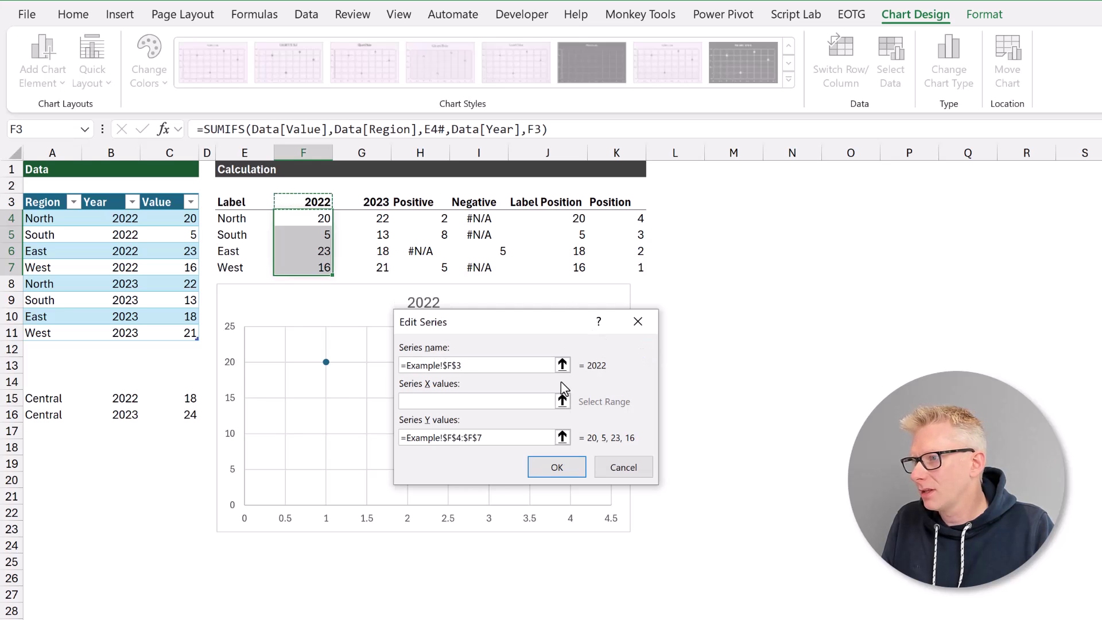
Set the series X values to the Comparison defined name.
click(562, 401)
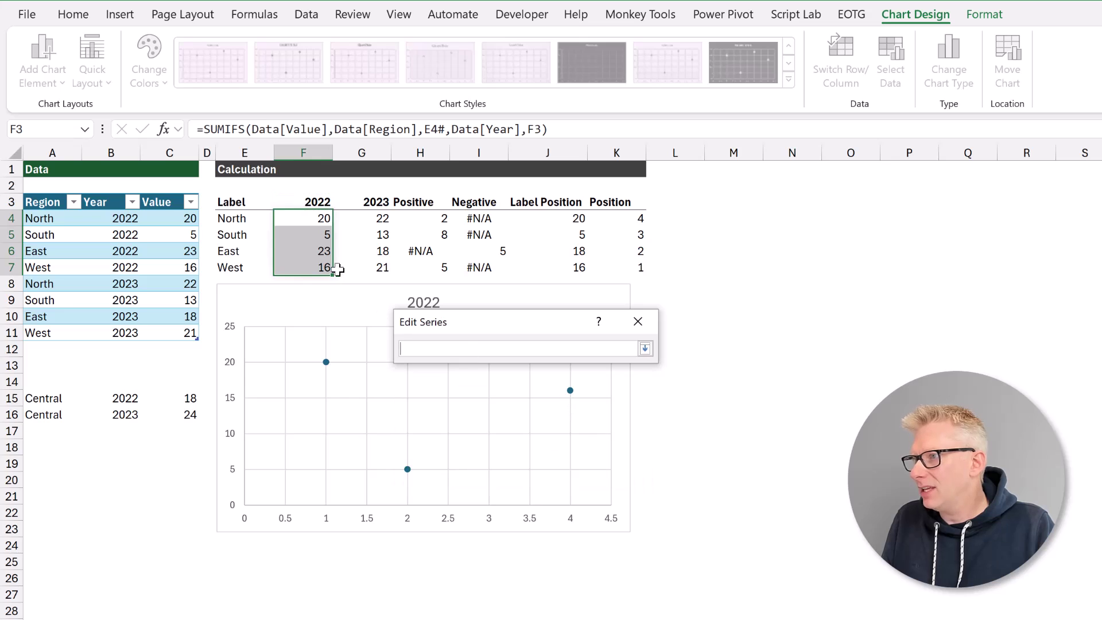
click(315, 220)
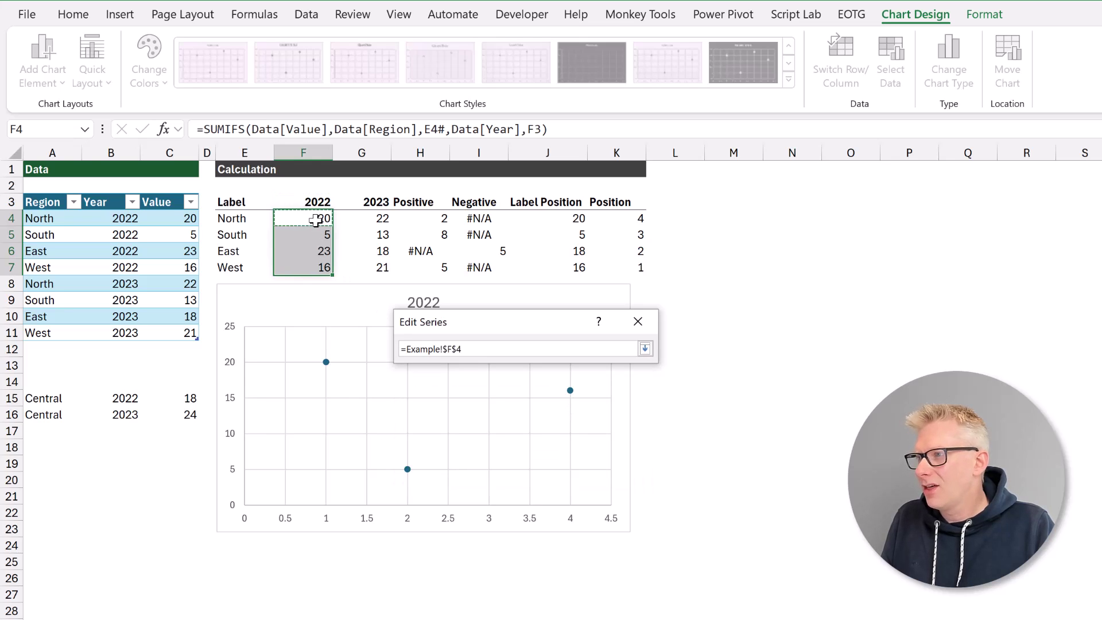
drag(316, 220, 313, 265)
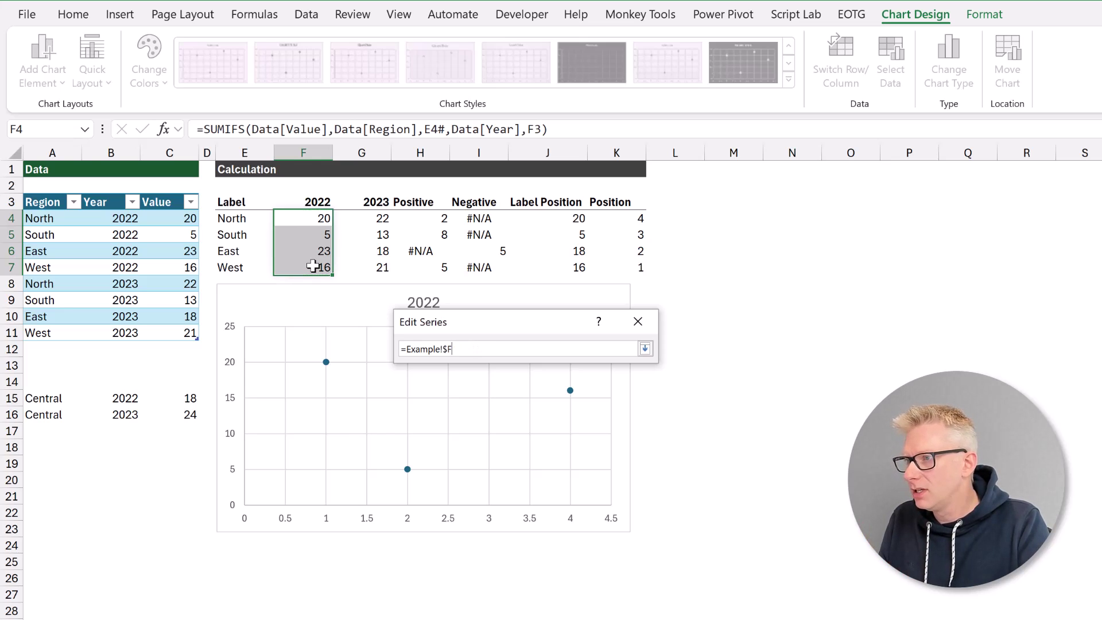
key(BackSpace)
key(BackSpace)
key(BackSpace)
key(BackSpace)
key(BackSpace)
key(BackSpace)
key(BackSpace)
key(BackSpace)
key(BackSpace)
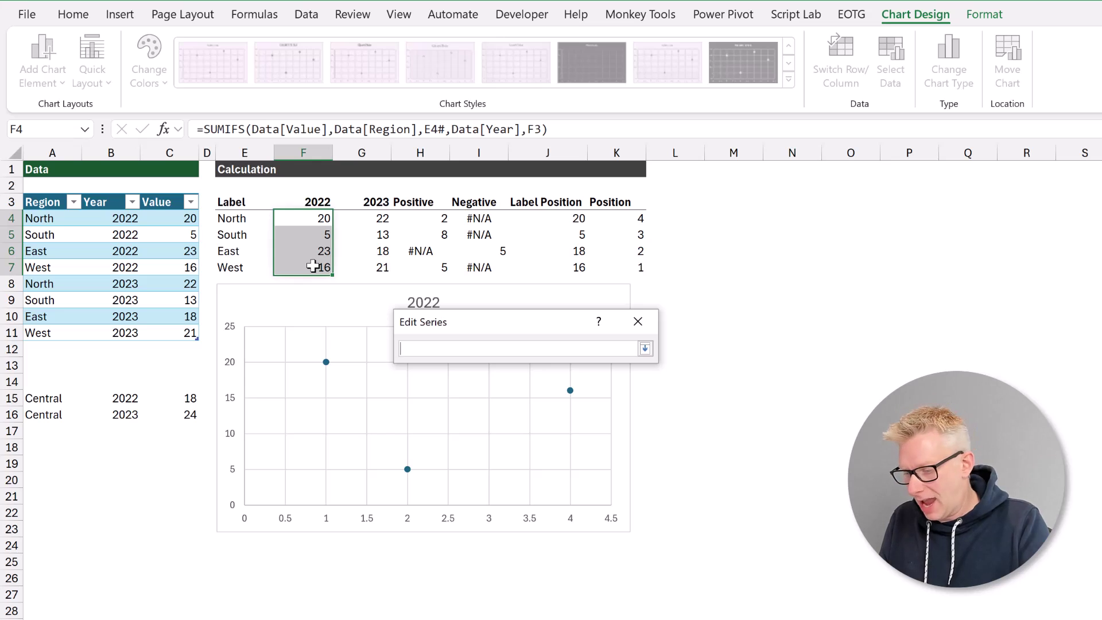
key(F3)
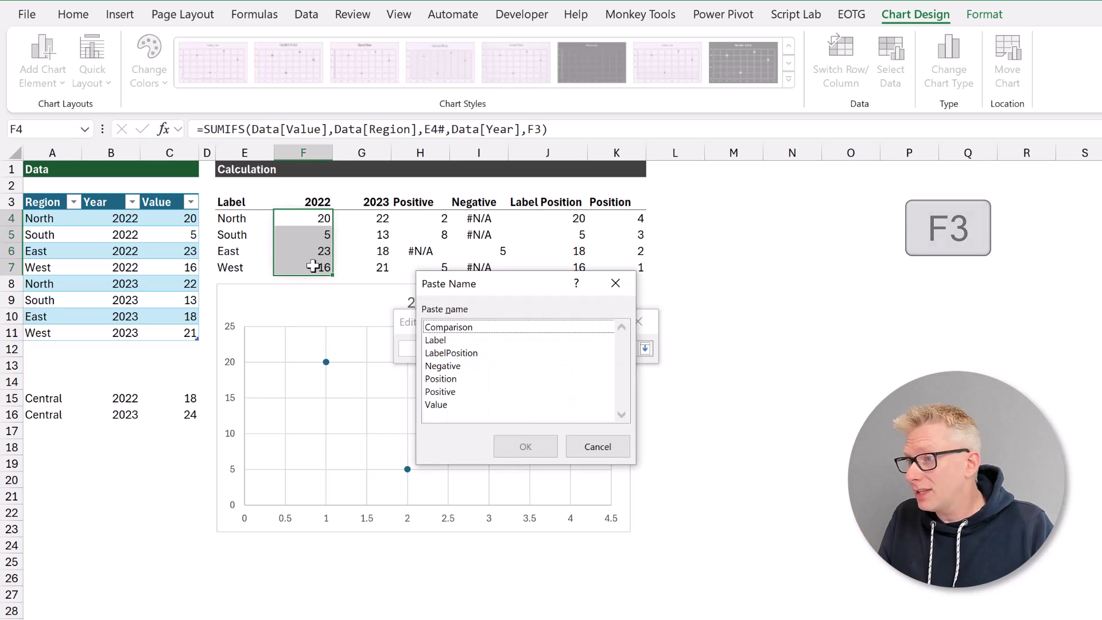
double_click(446, 327)
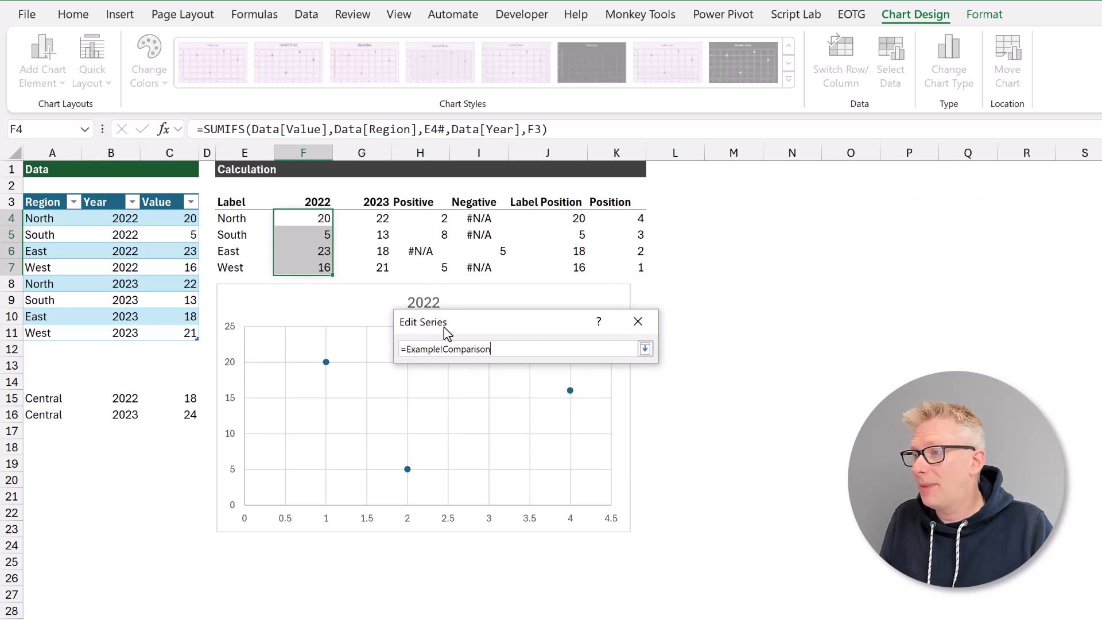
click(645, 348)
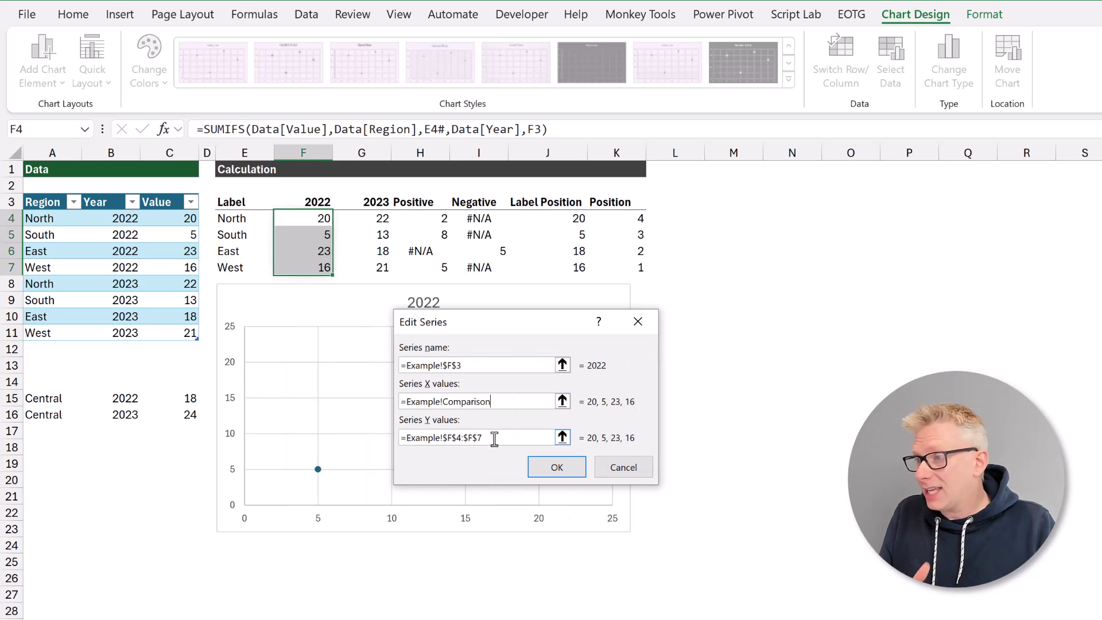
Set the series Y values to the Position defined name and confirm the series.
drag(509, 439, 384, 436)
key(F3)
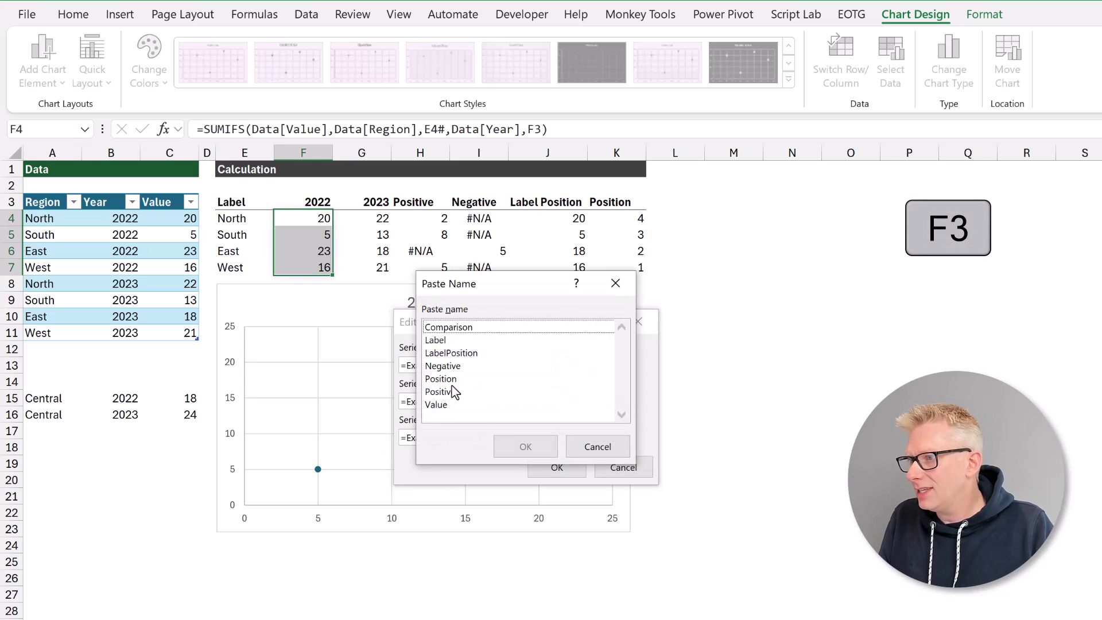
double_click(449, 379)
click(539, 468)
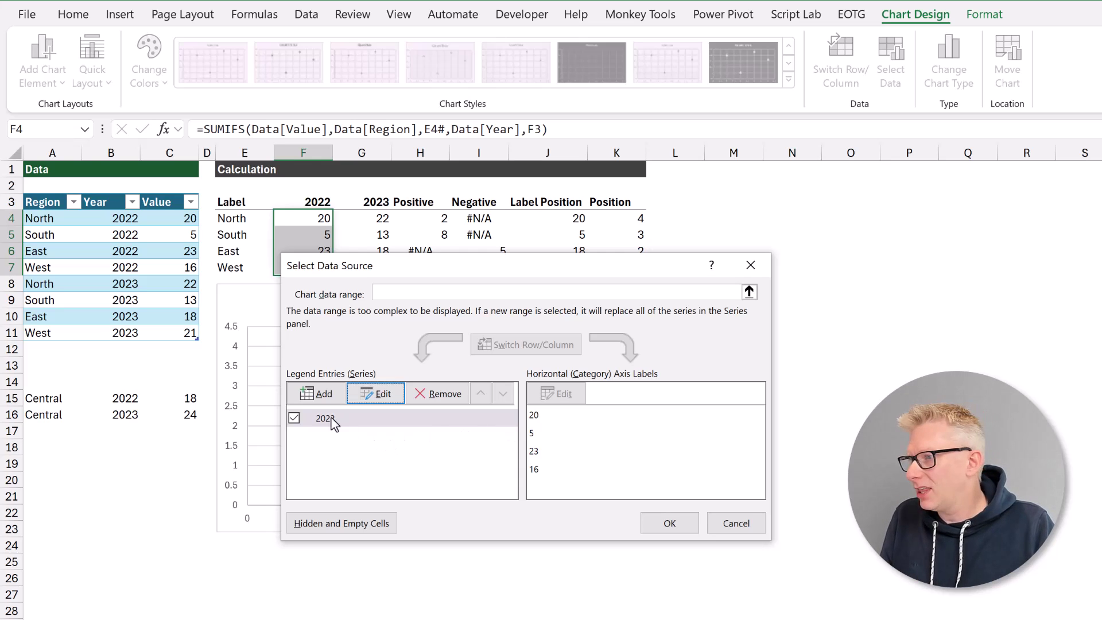
Add a 2023 series named from G3, with X values =Example!Value and Y values =Example!Position.
click(329, 391)
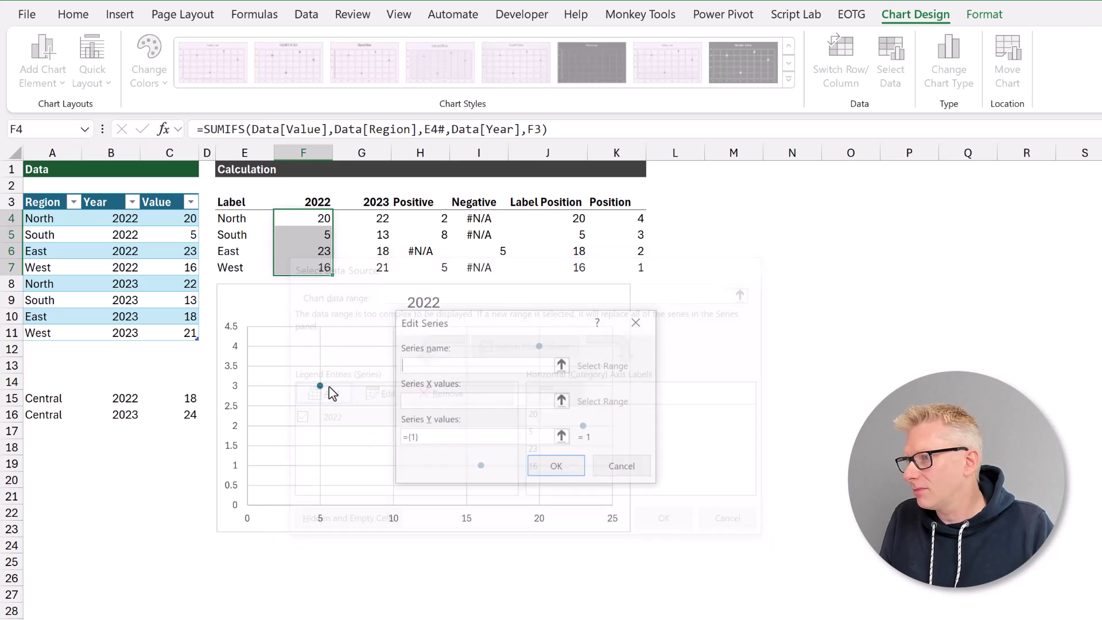
click(562, 366)
click(383, 202)
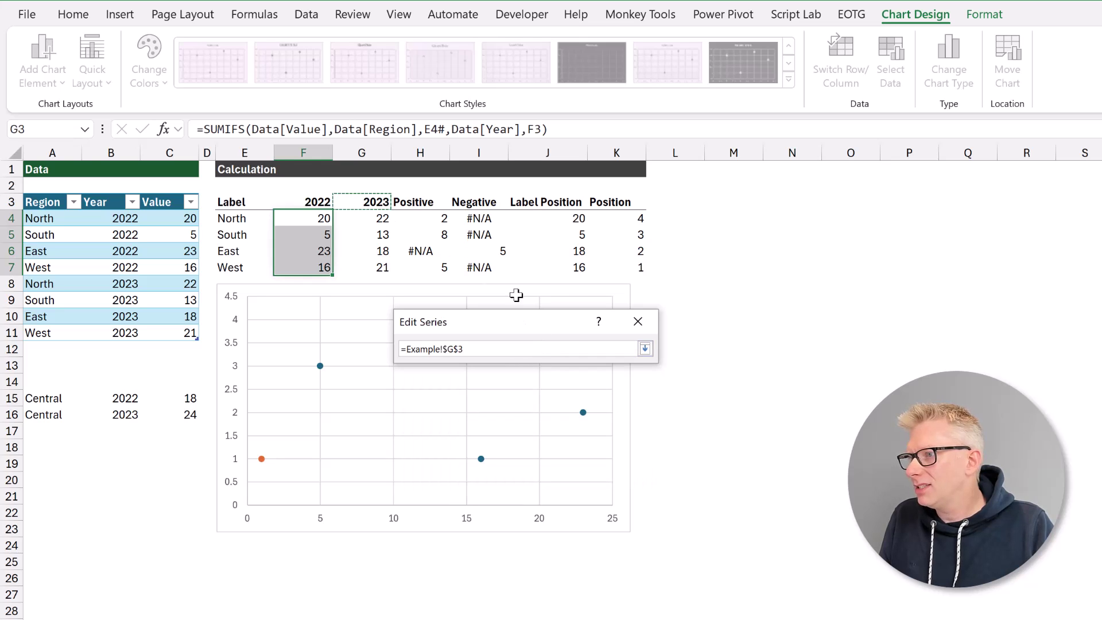
click(645, 349)
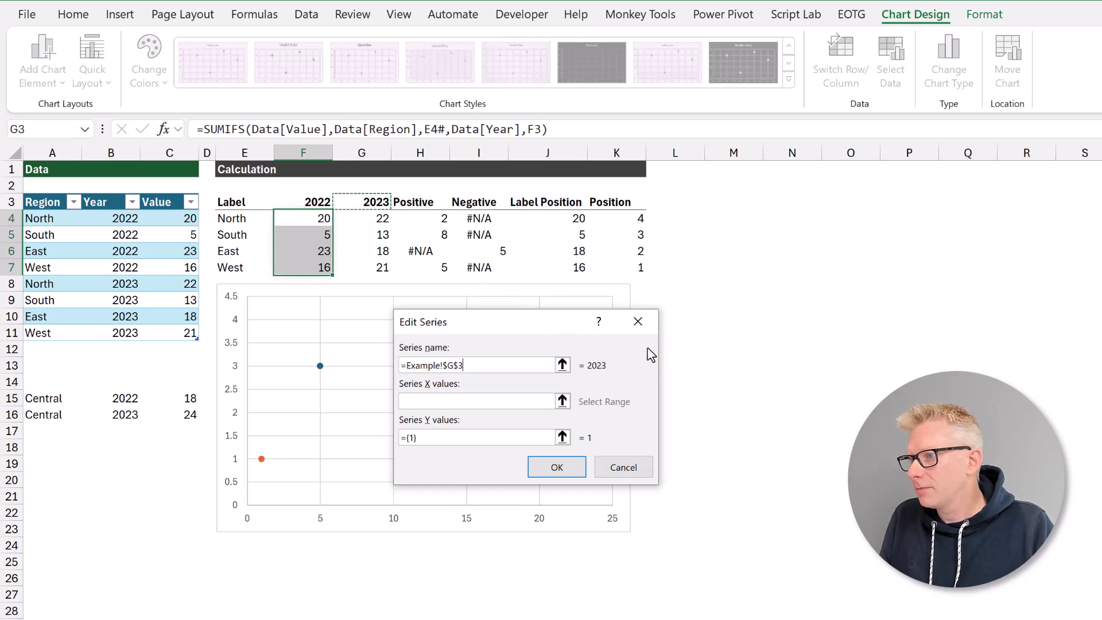
click(499, 401)
key(F3)
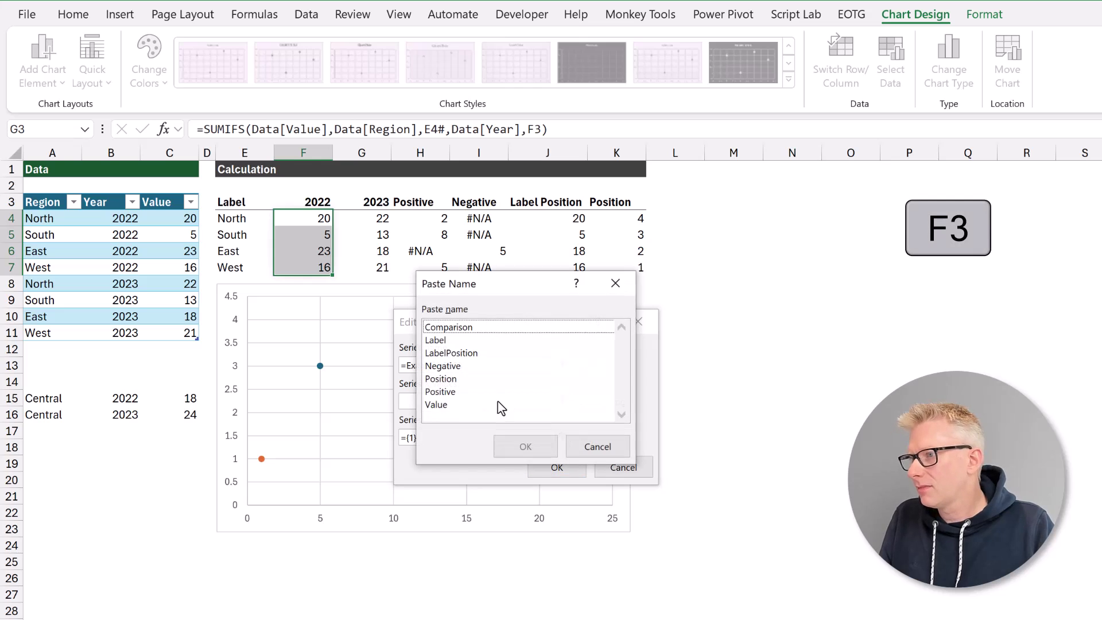
double_click(443, 403)
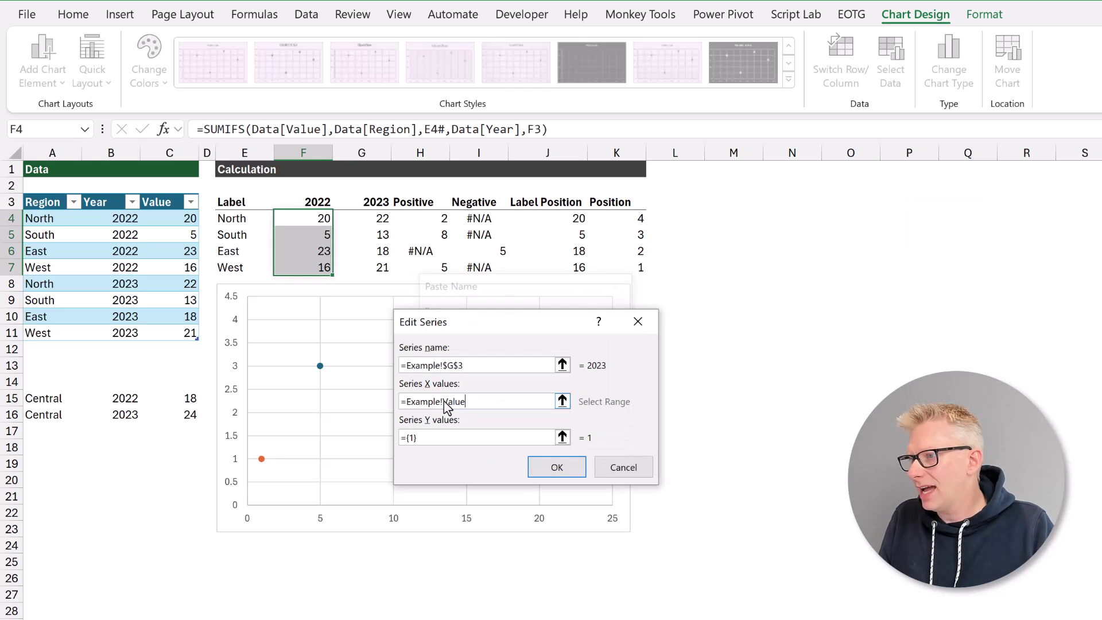
click(397, 438)
key(F3)
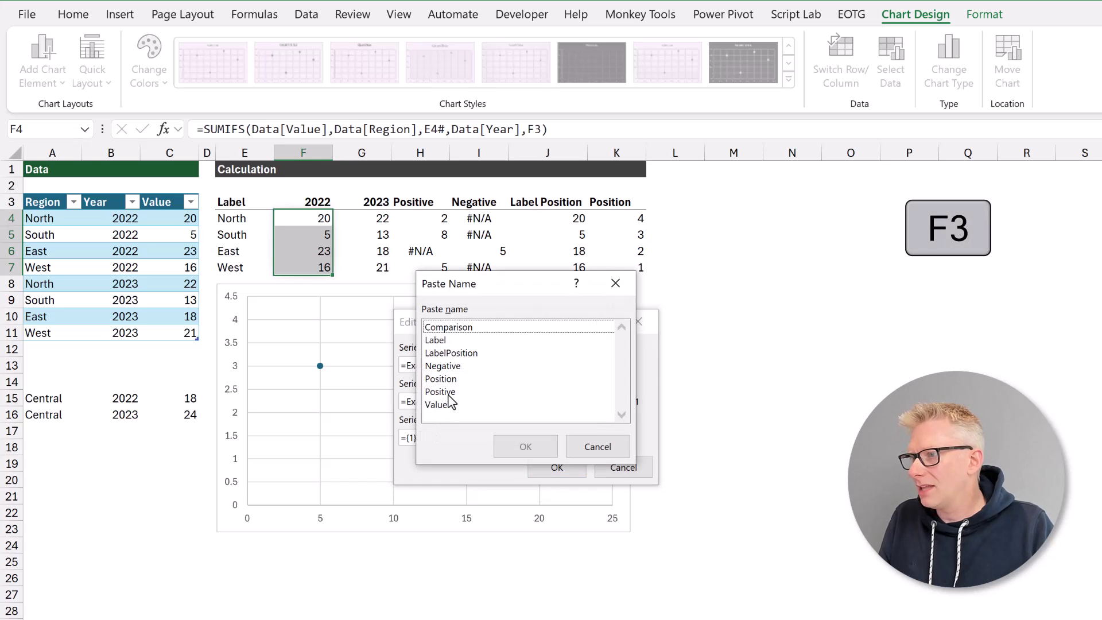
double_click(451, 380)
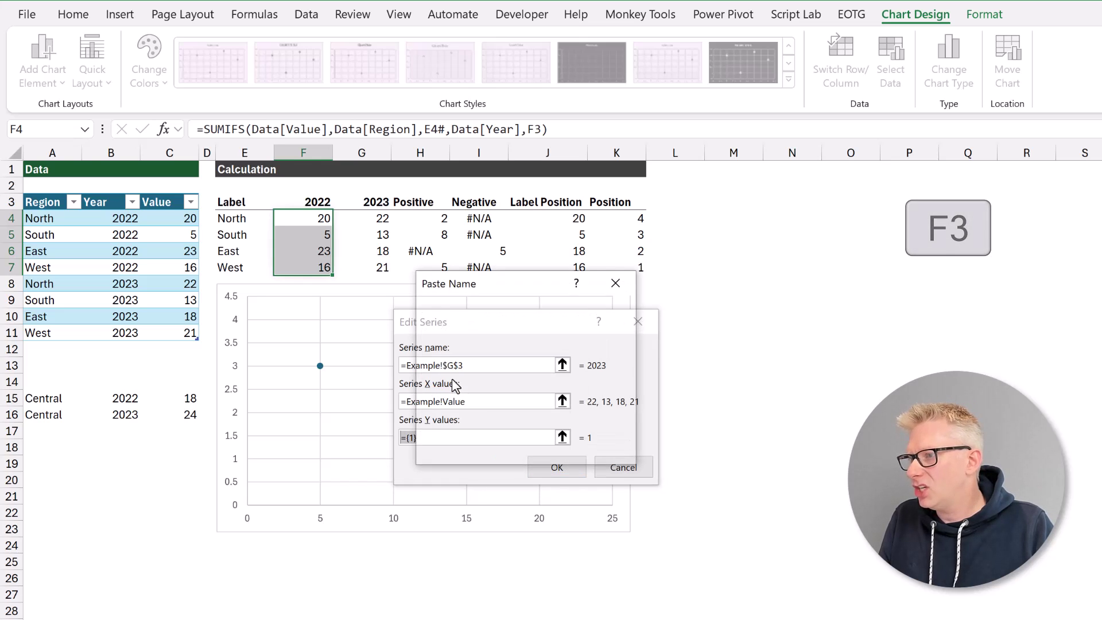
click(550, 470)
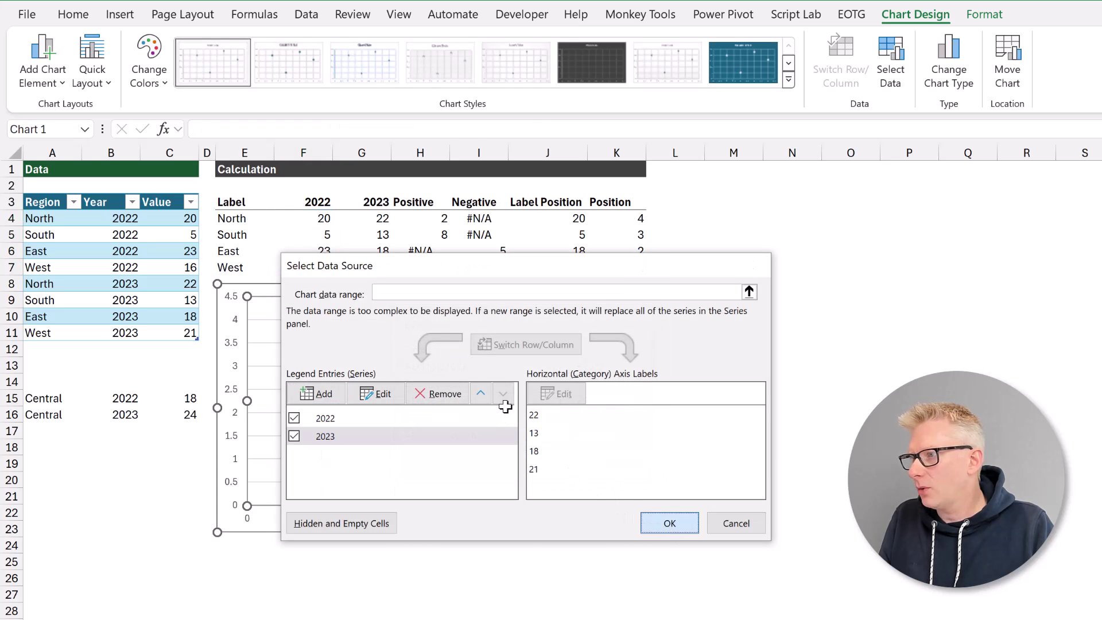
key(Return)
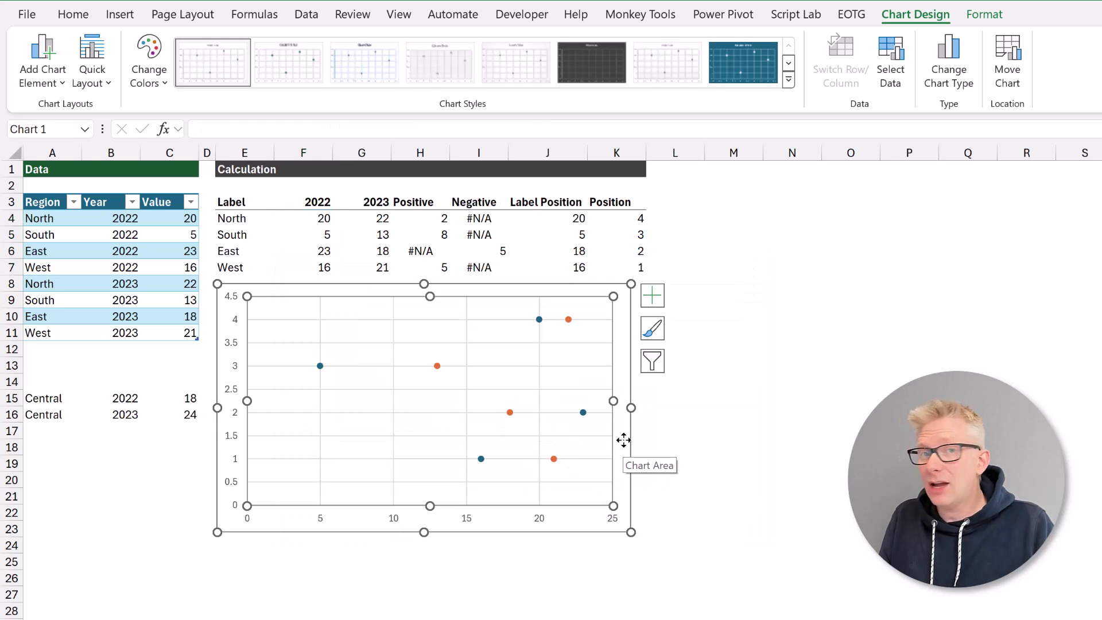
Add error bars to the 2022 series and delete the vertical ones, leaving only horizontal bars.
click(540, 319)
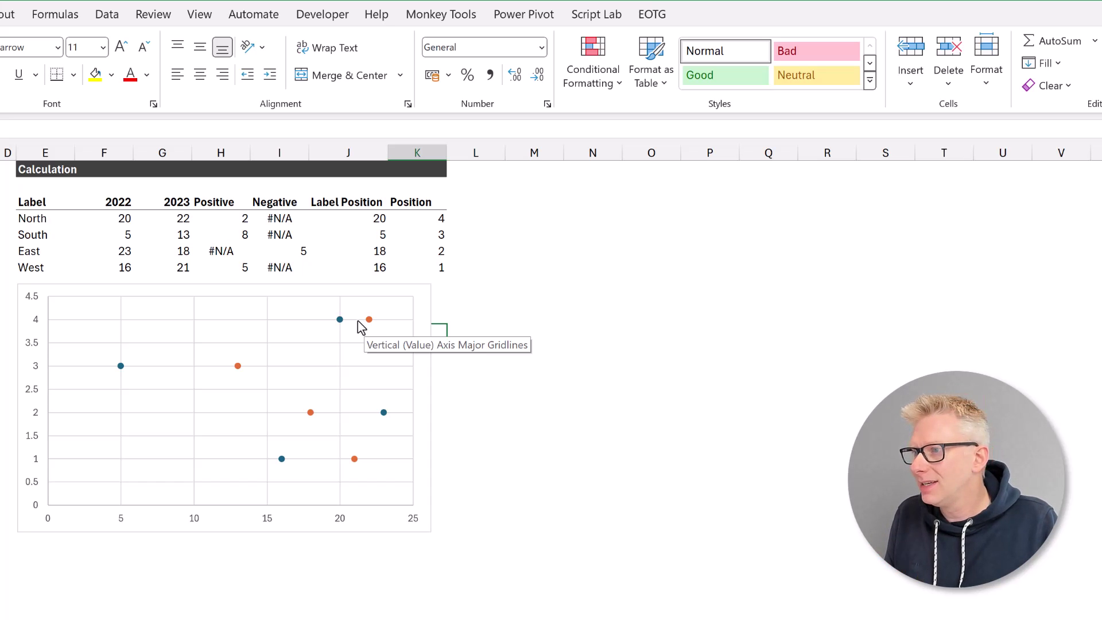
click(340, 320)
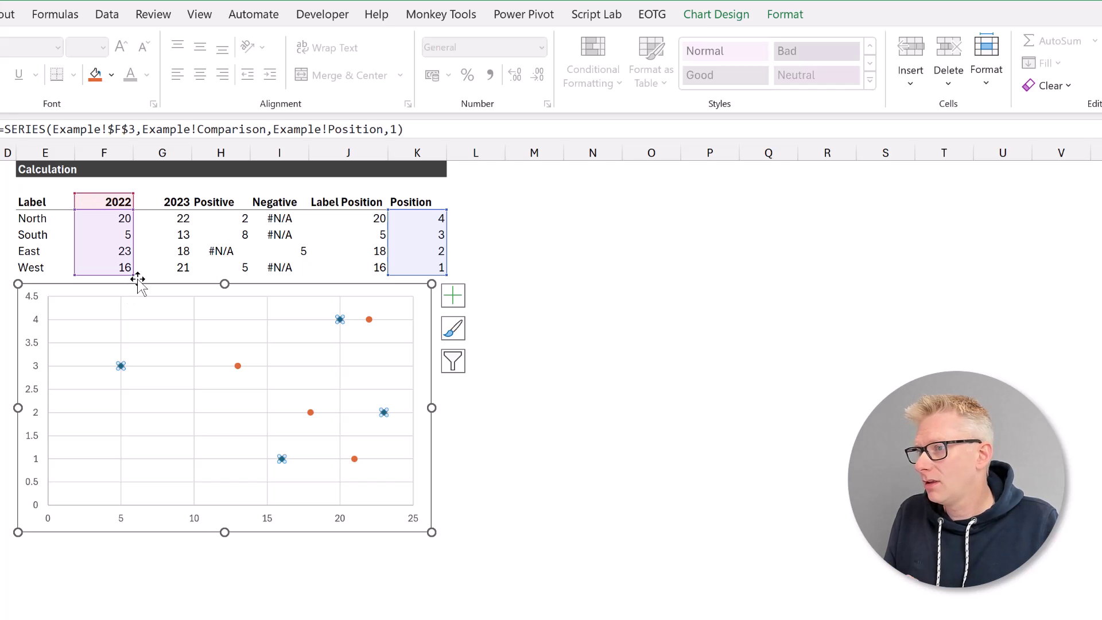
click(453, 296)
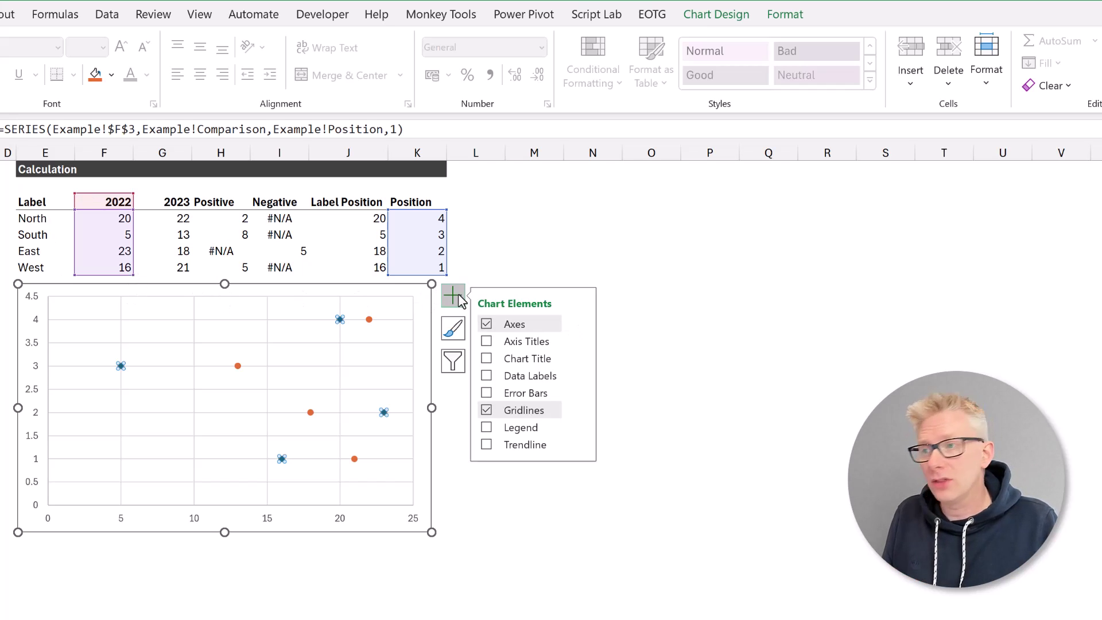
click(581, 394)
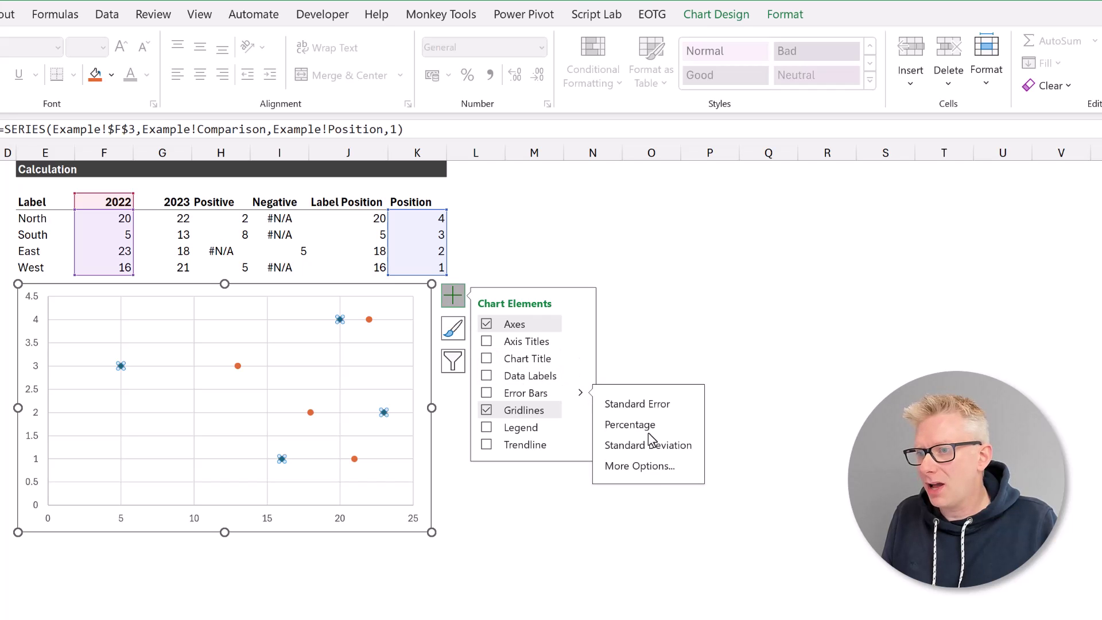
click(658, 467)
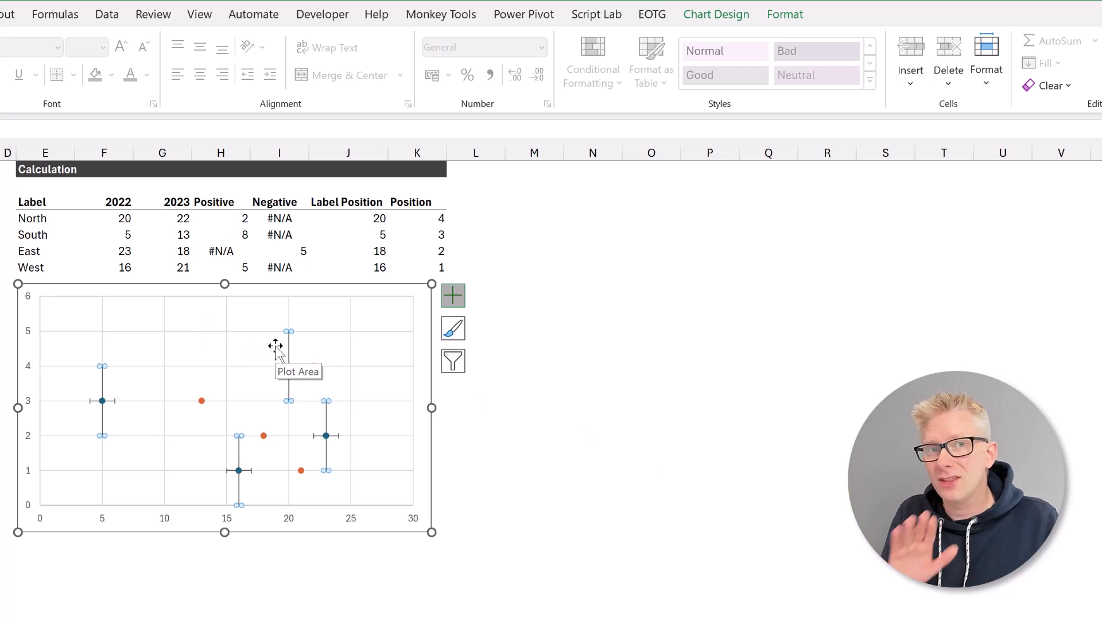
key(Delete)
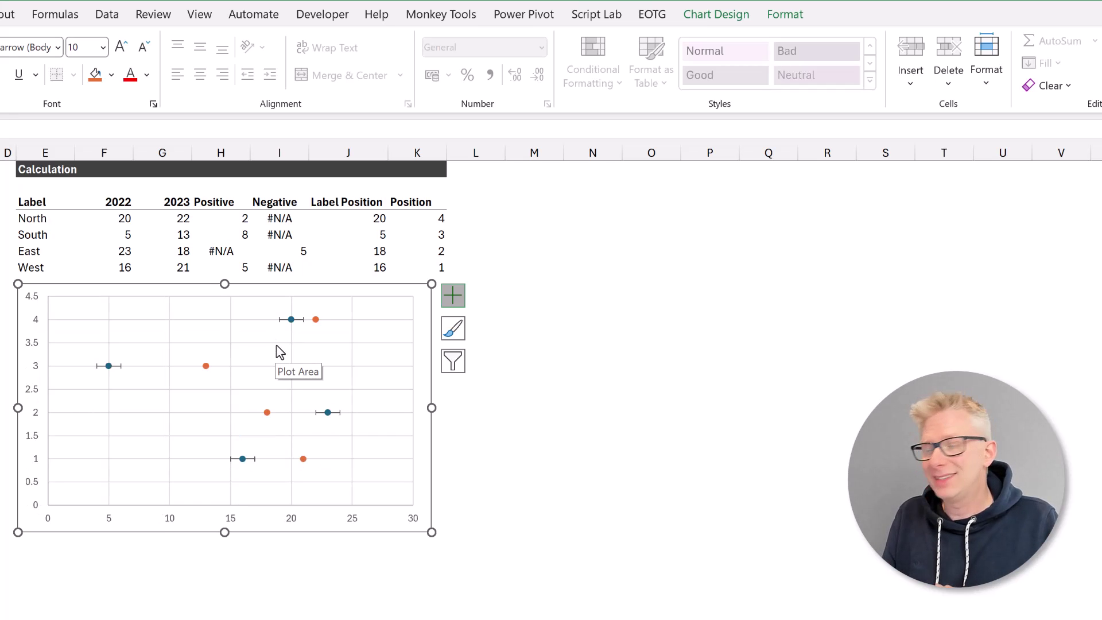
double_click(300, 320)
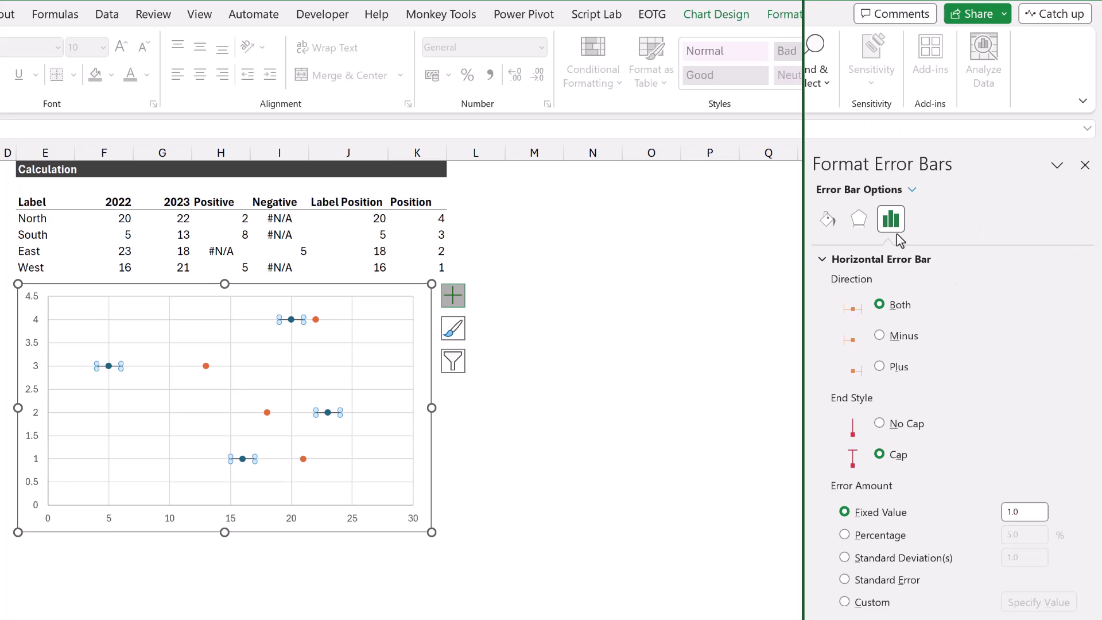
Set the horizontal error bars to No Cap with a Custom error amount via Specify Value.
click(908, 425)
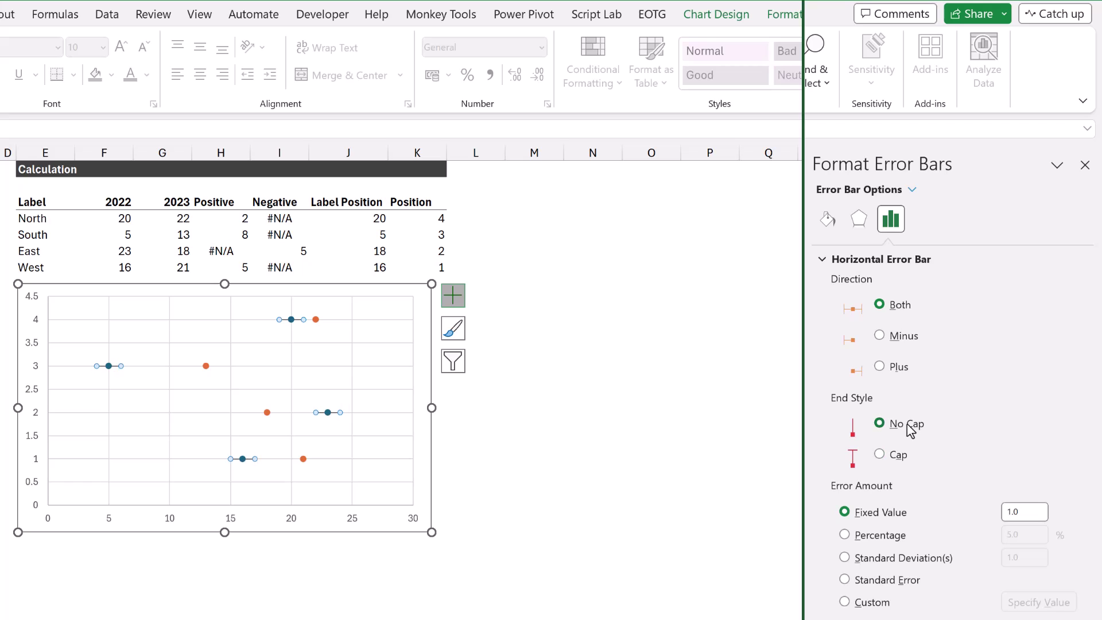
click(844, 602)
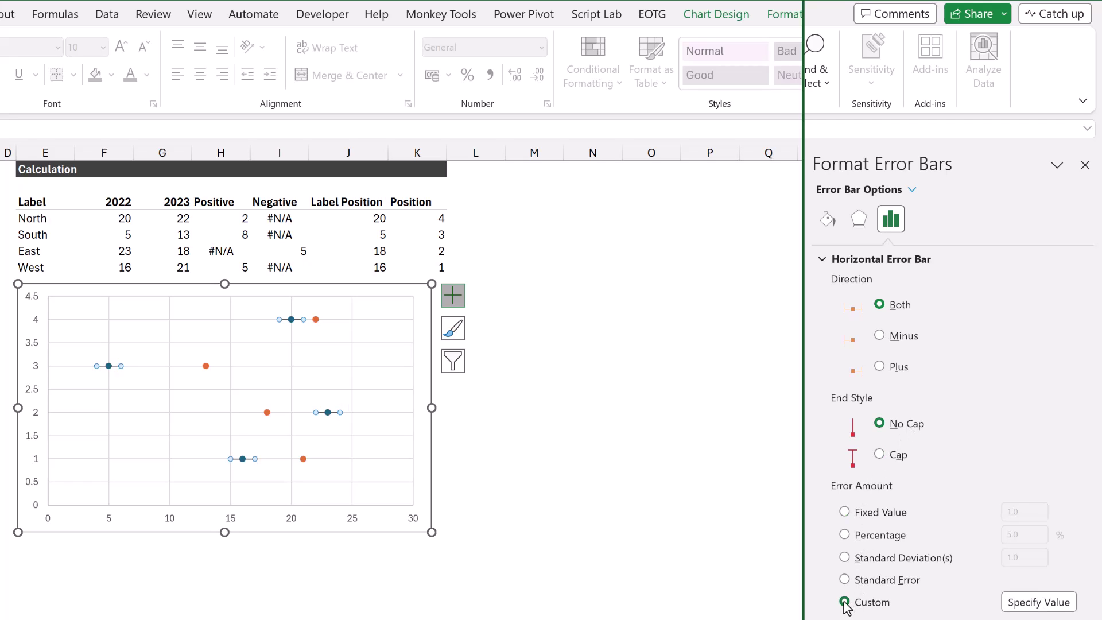
click(1039, 602)
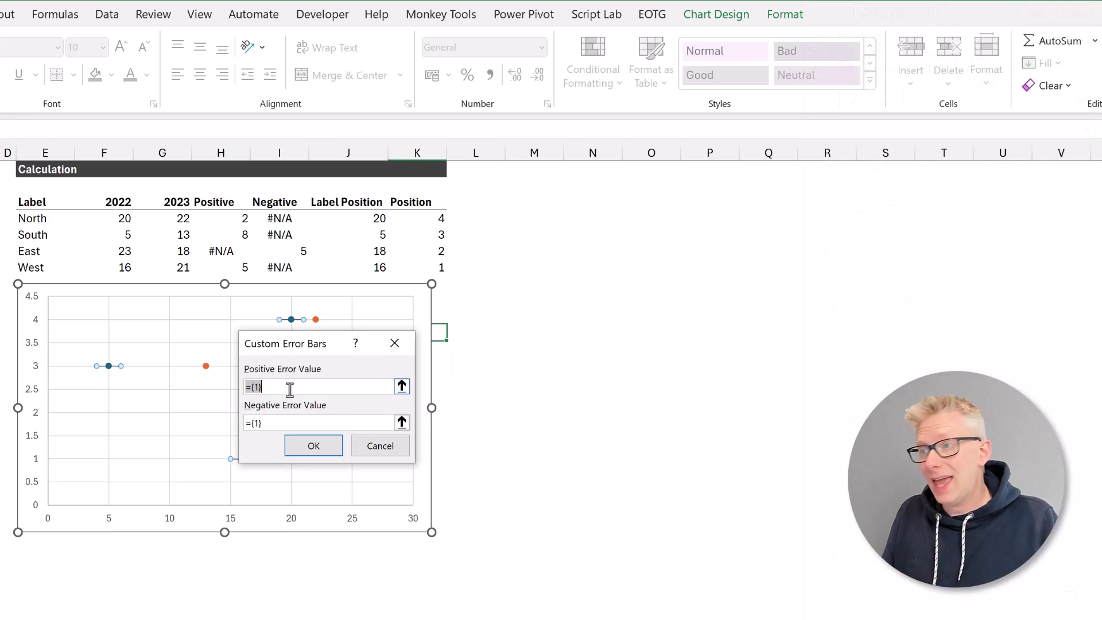
Set the custom positive and negative error values to the Positive and Negative named ranges.
key(Delete)
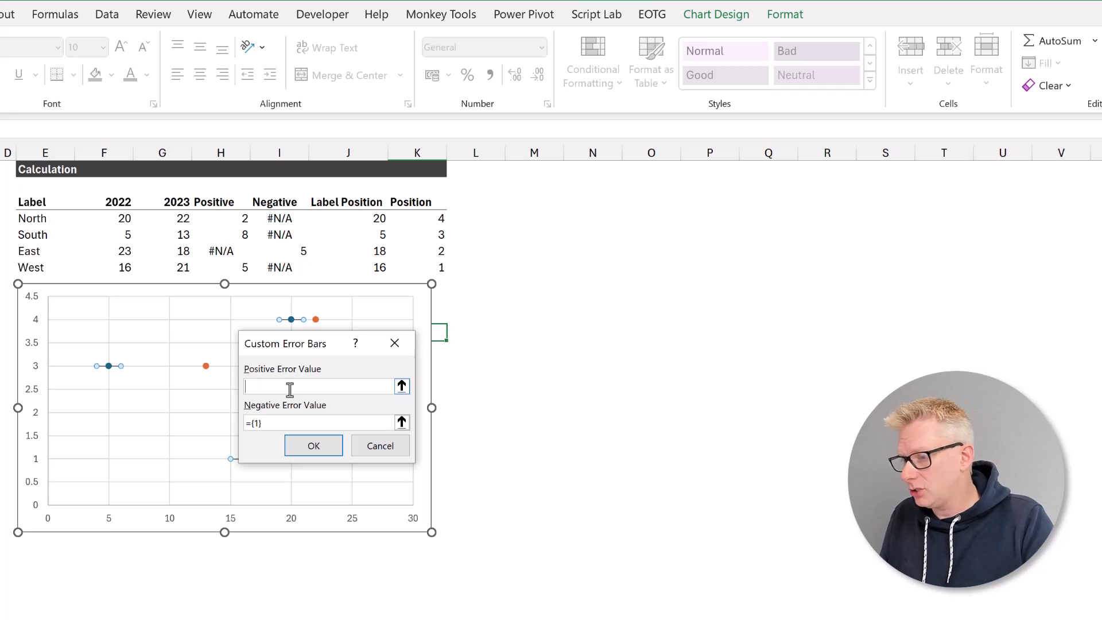
key(F3)
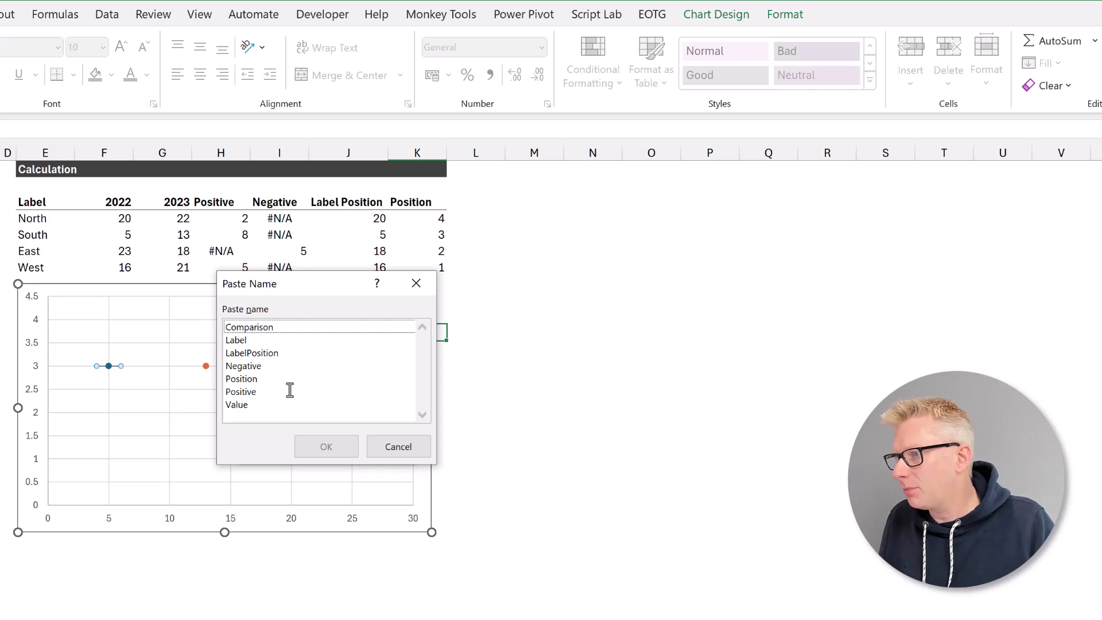
click(250, 392)
key(Return)
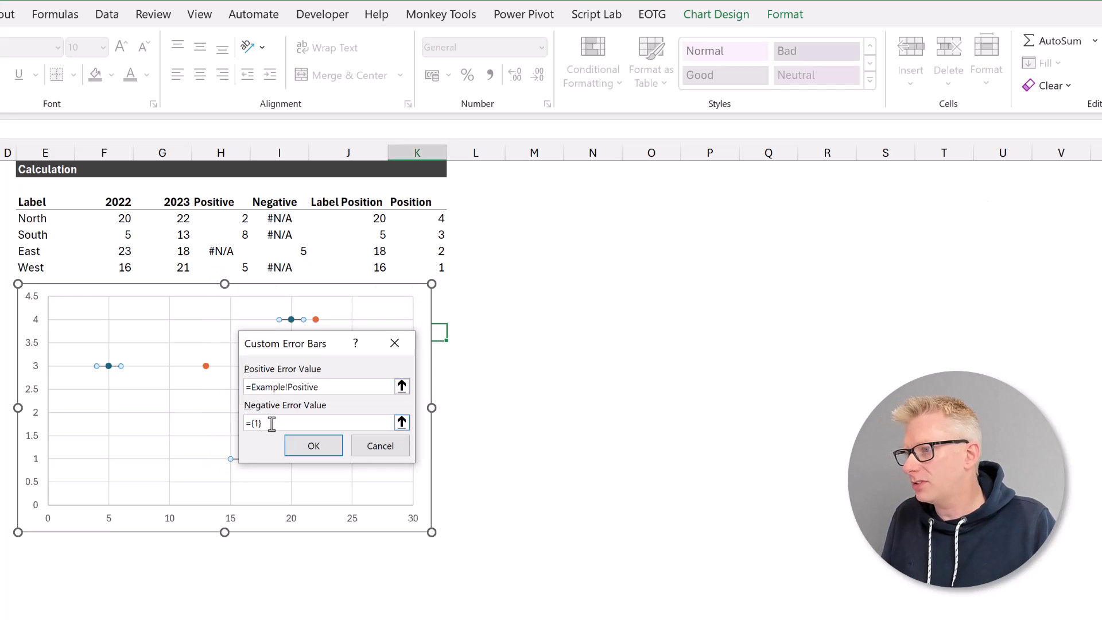
key(F3)
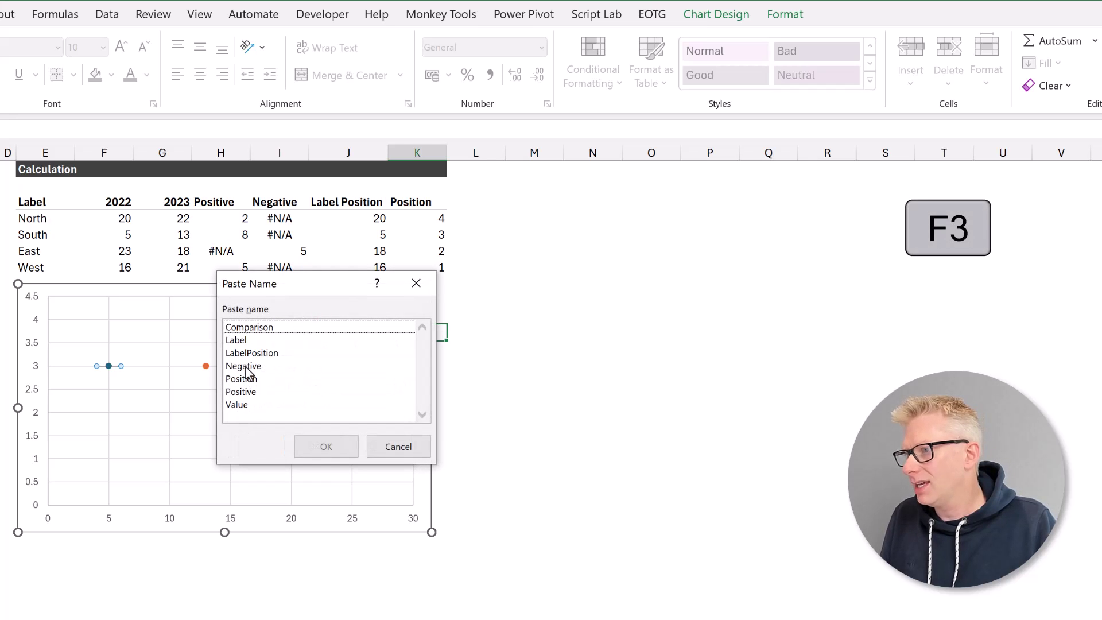
click(246, 367)
key(Return)
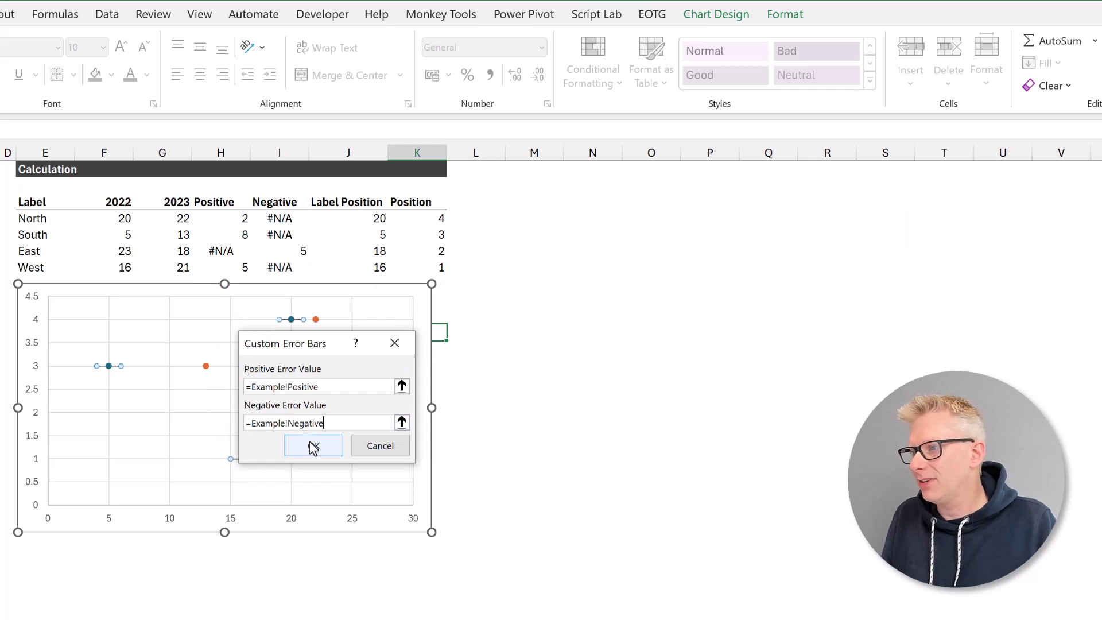
click(313, 448)
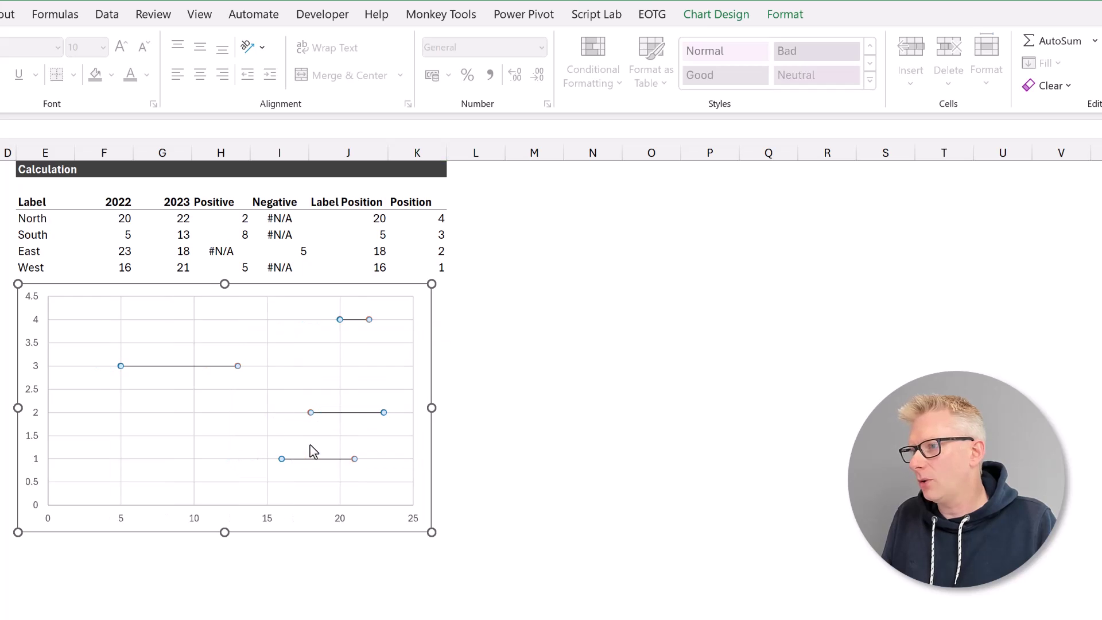
click(460, 384)
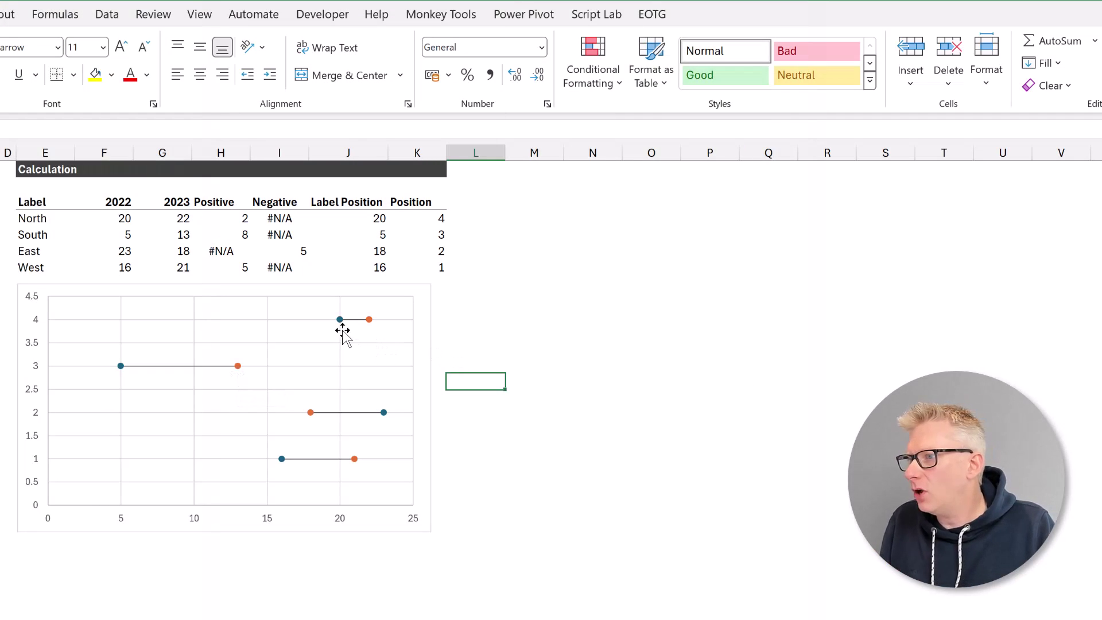
Make the 2022 markers built-in circles of size 14.
click(339, 320)
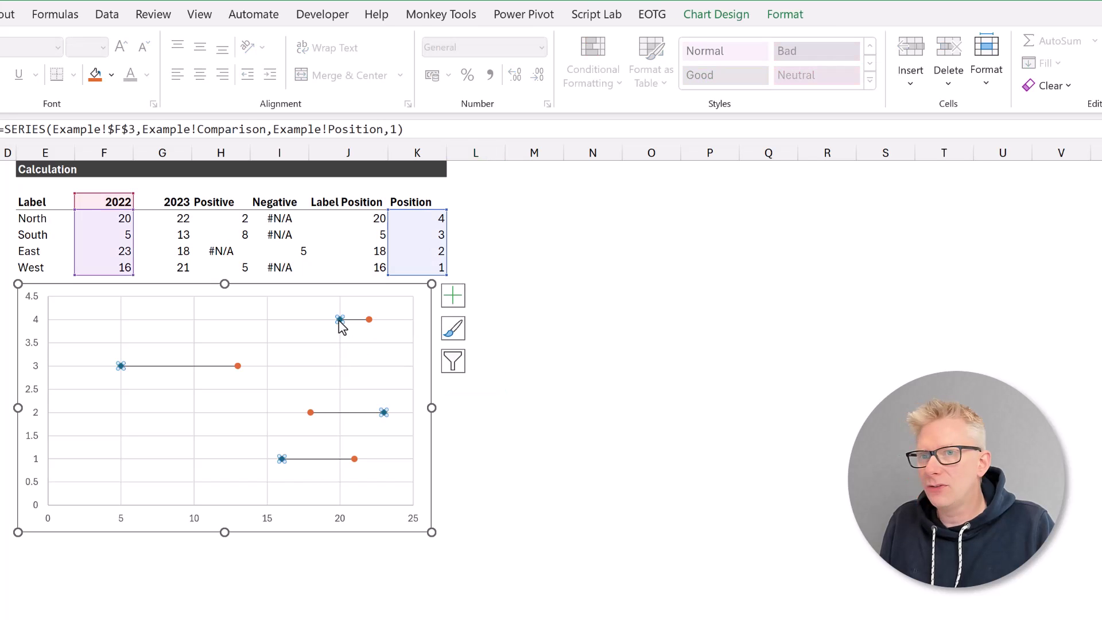
double_click(340, 320)
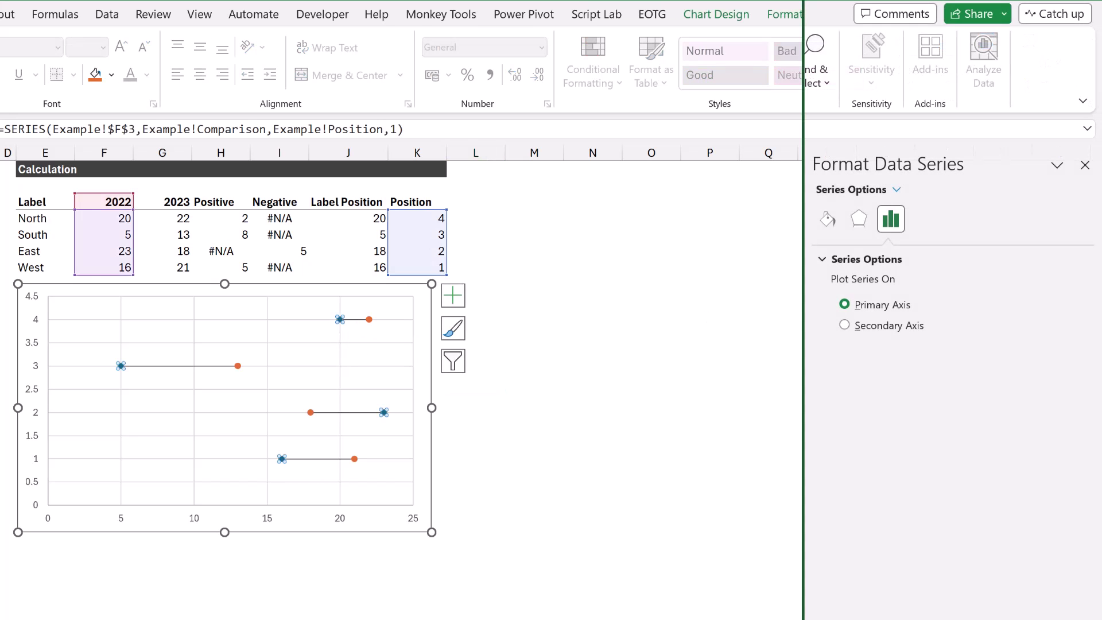
click(834, 224)
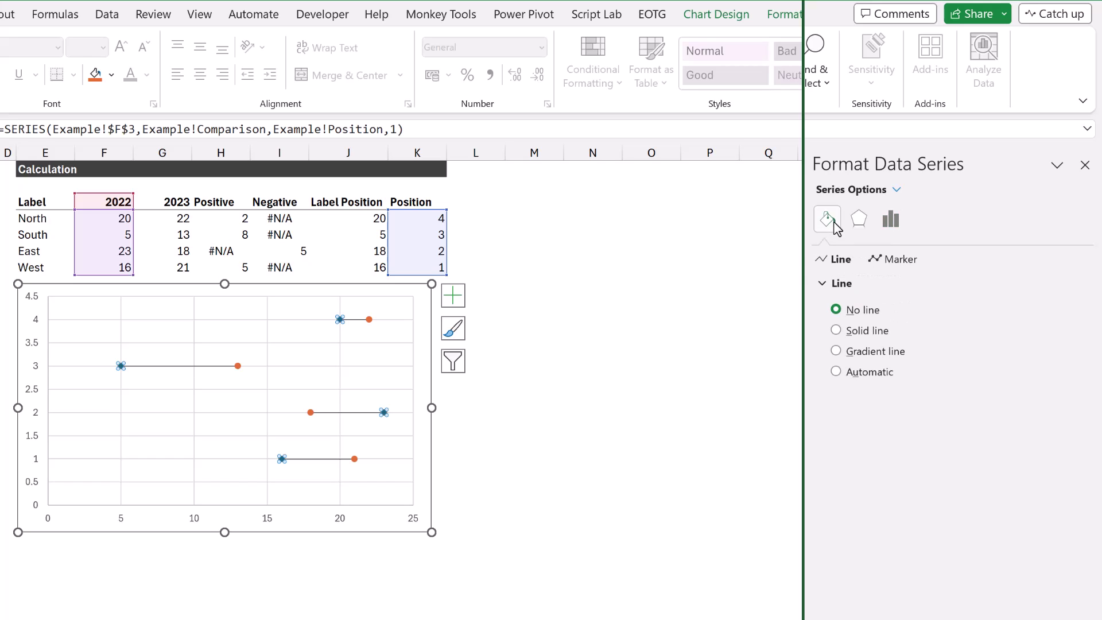
click(900, 259)
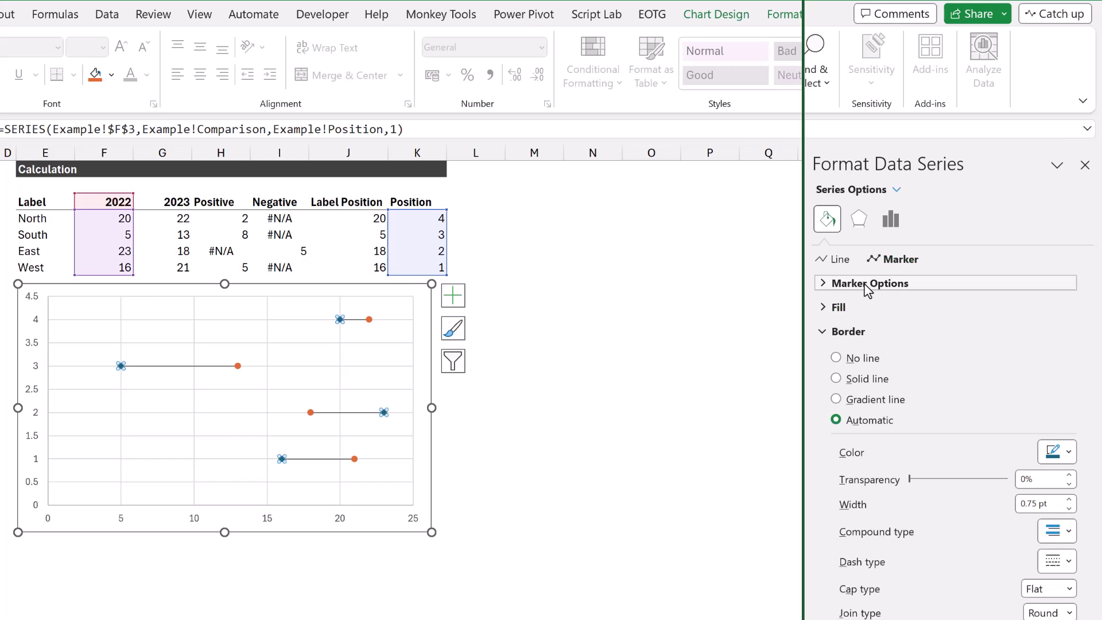
click(888, 283)
click(862, 351)
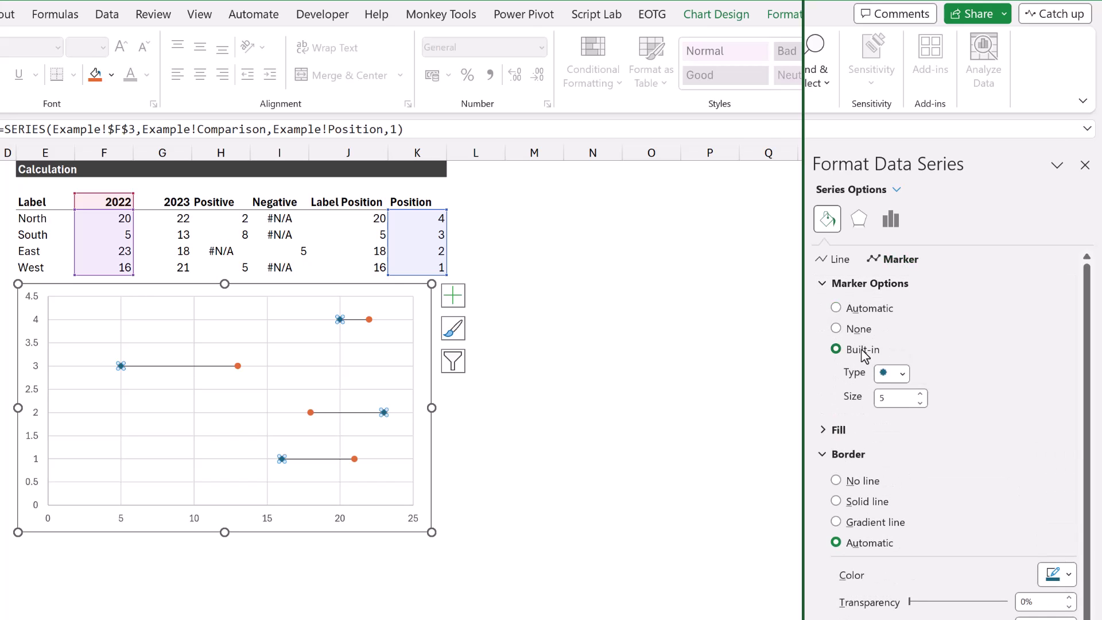
click(903, 374)
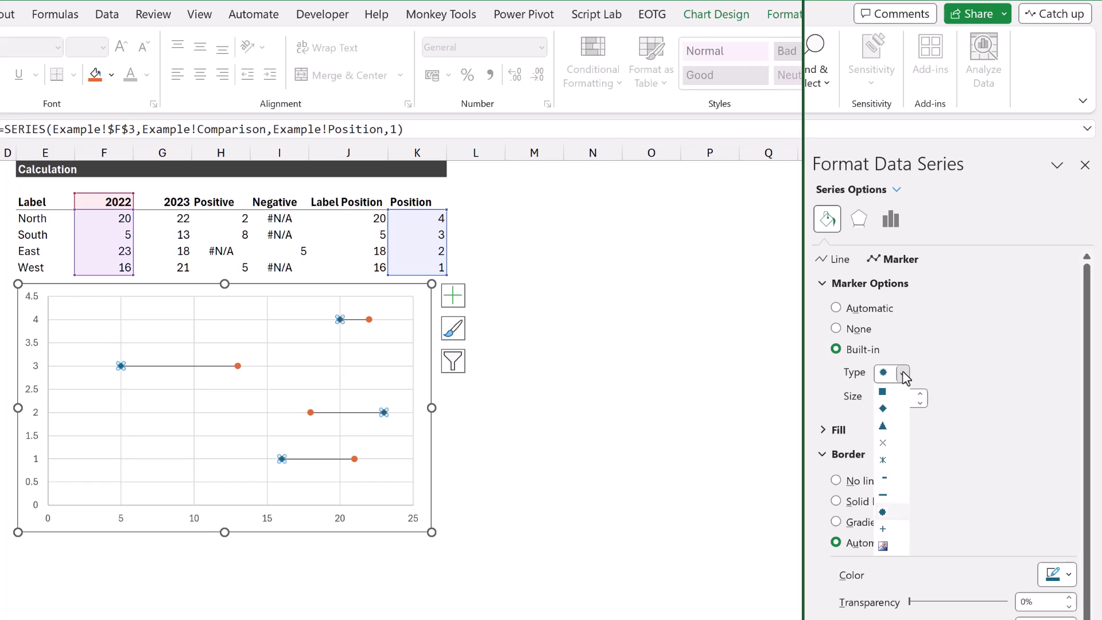
click(884, 513)
click(885, 401)
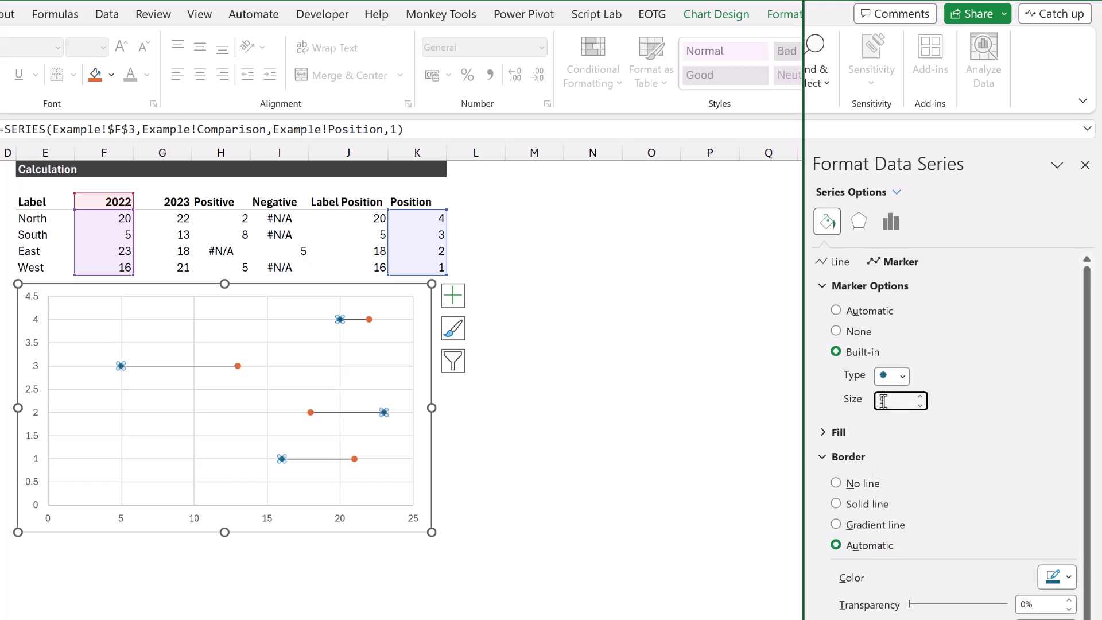
key(Tab)
Give the 2022 markers a solid grey fill and no border.
scroll(866, 290, down, 3)
click(825, 240)
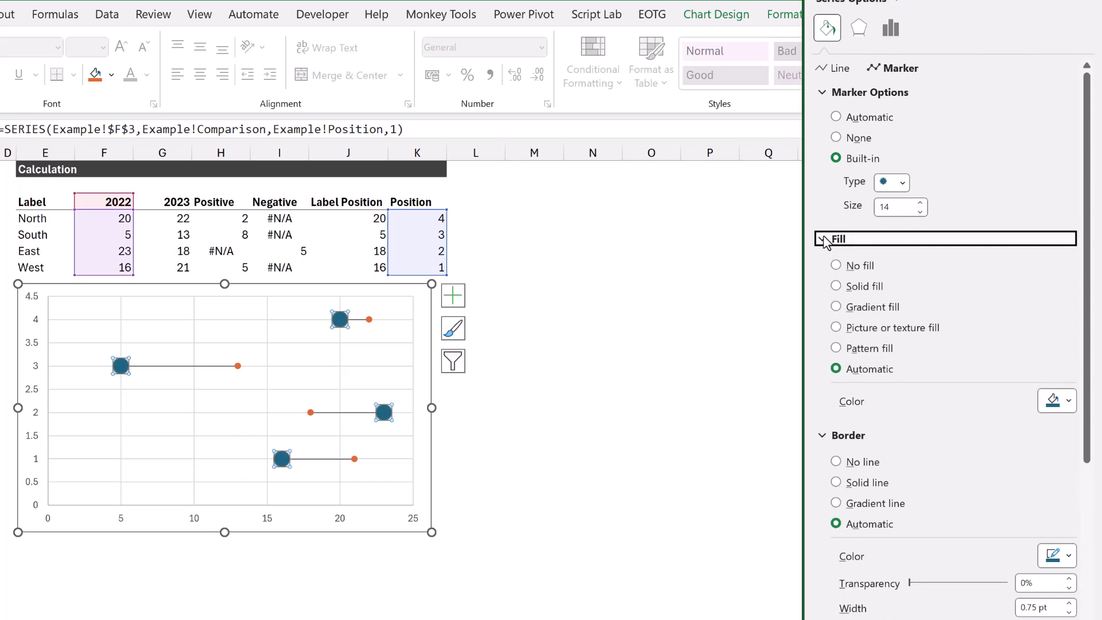
click(837, 285)
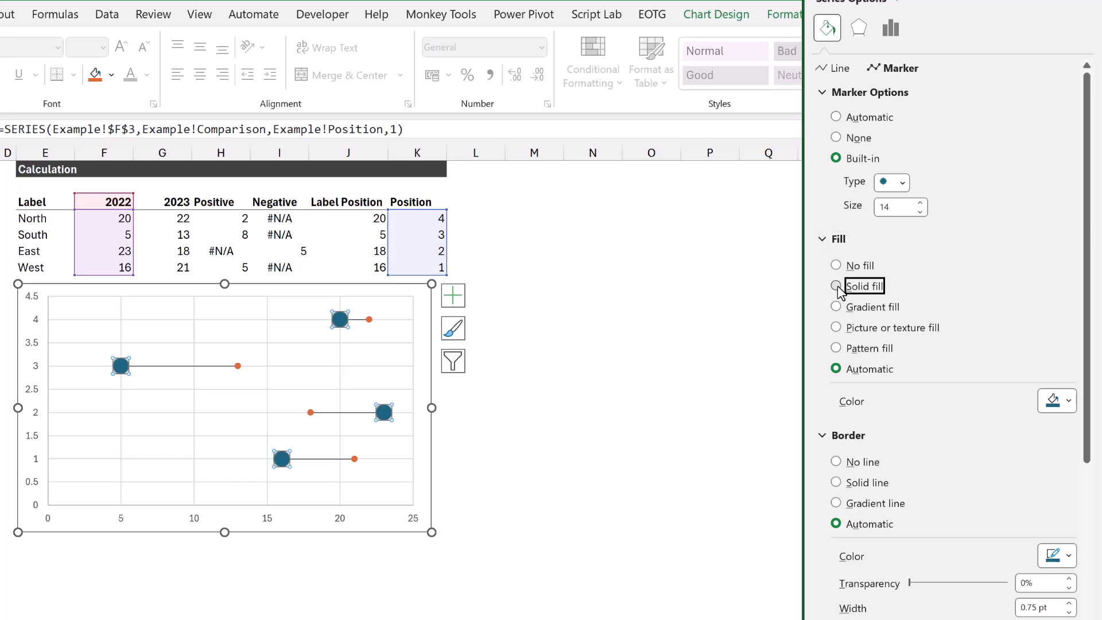
click(1067, 405)
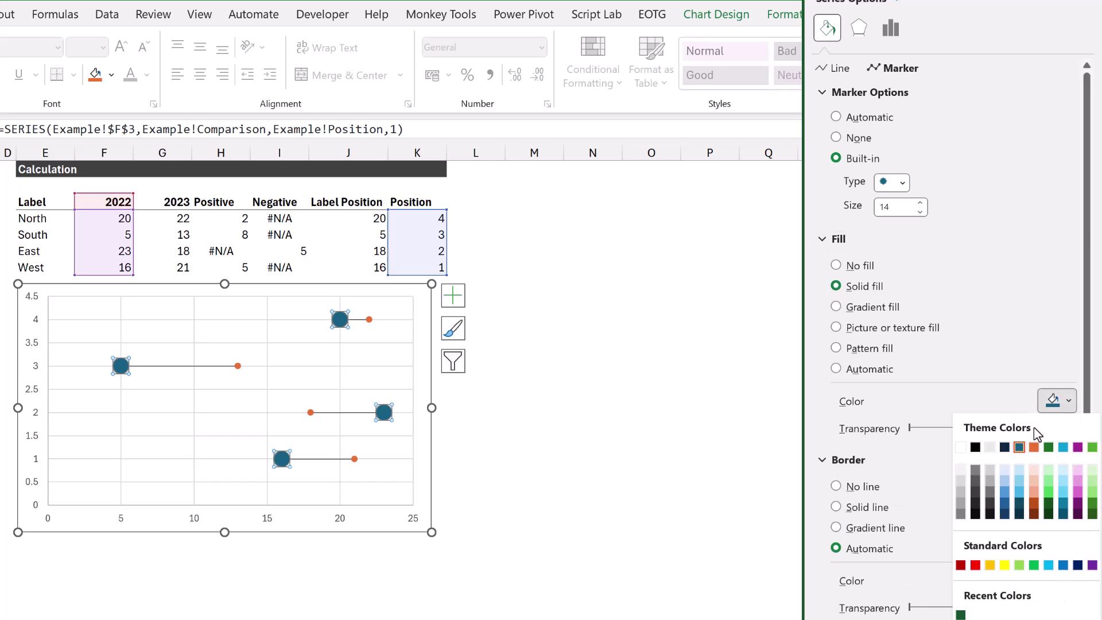
click(960, 492)
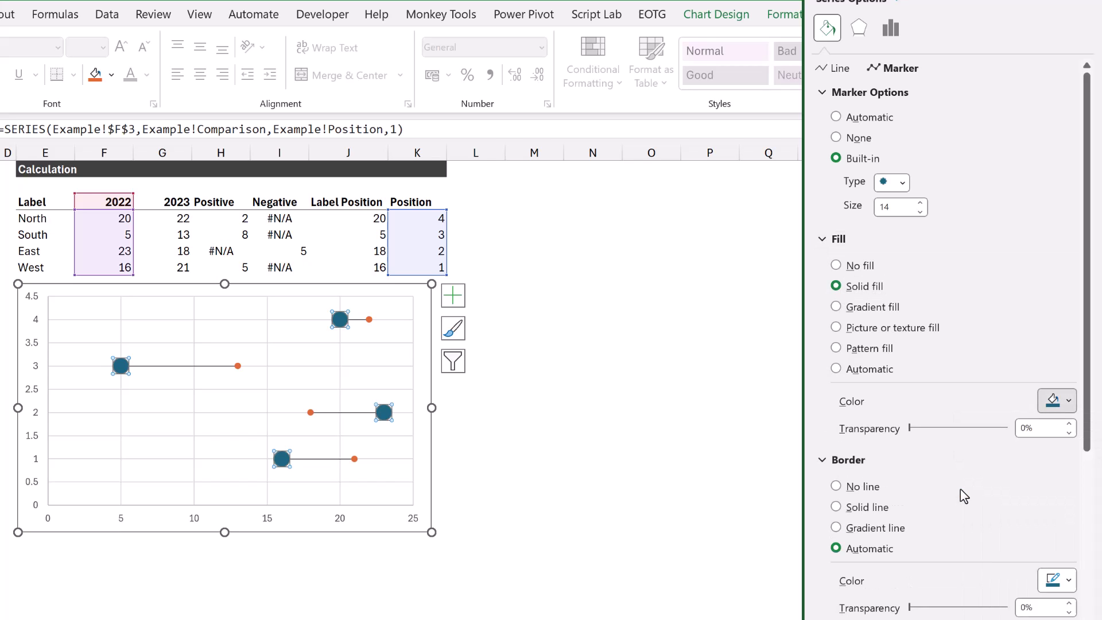
scroll(894, 455, down, 2)
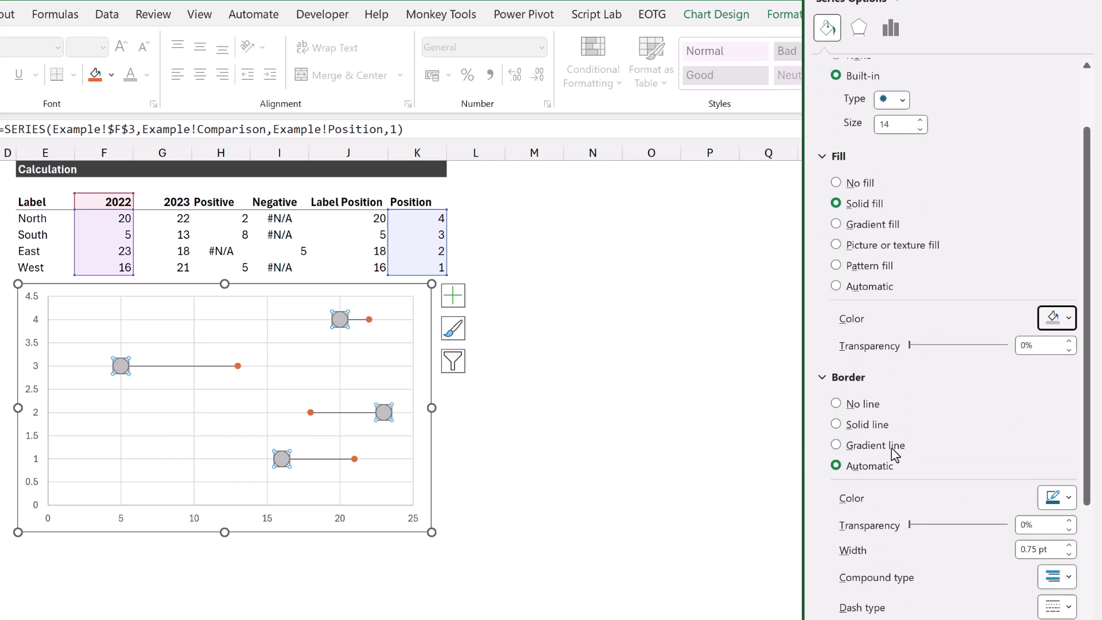
click(862, 405)
scroll(863, 407, up, 2)
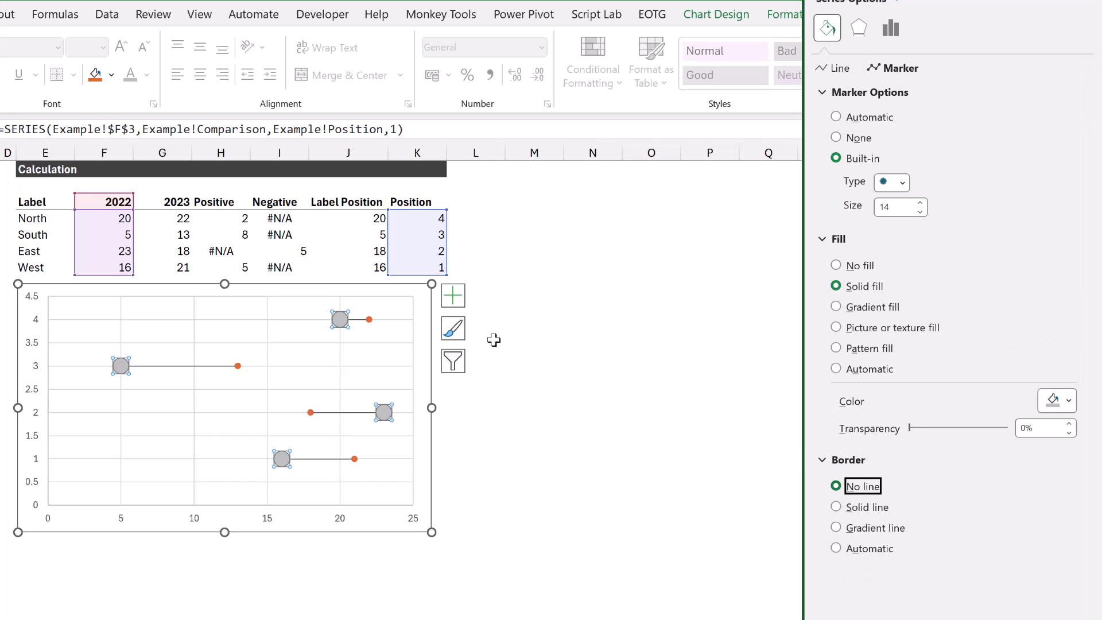
Set the 2023 markers to a built-in shape of size 14.
click(369, 320)
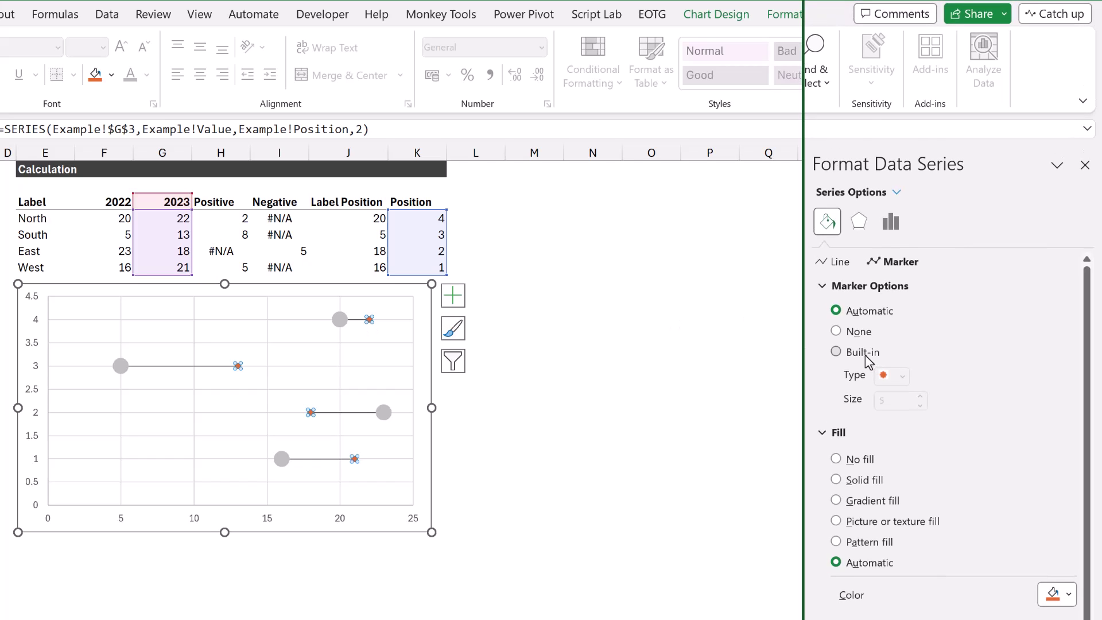
click(866, 357)
click(901, 400)
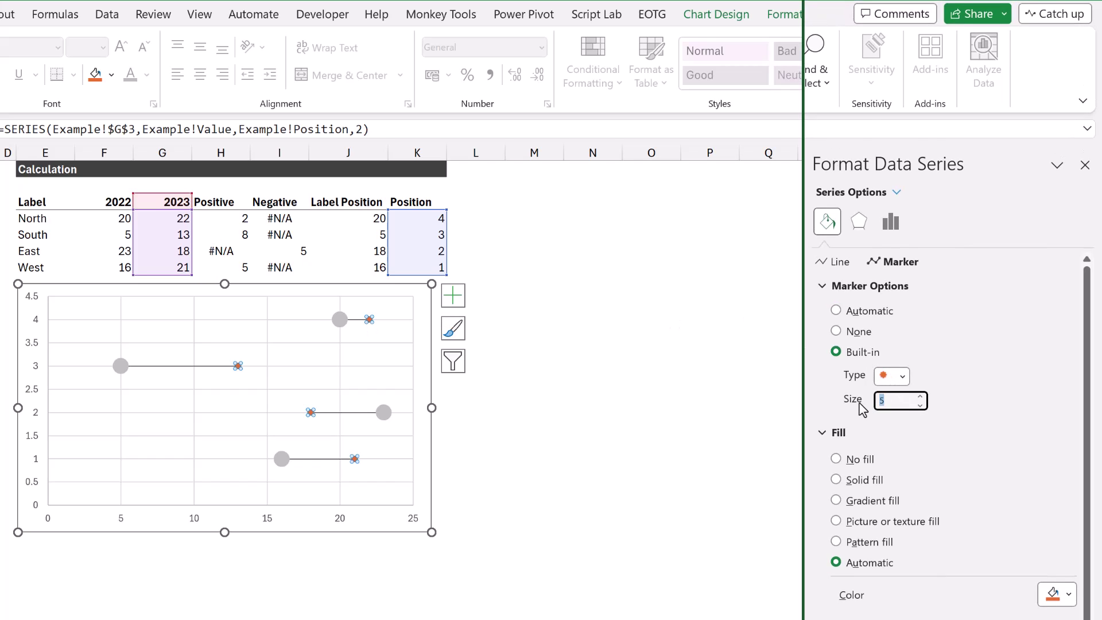
text(14)
scroll(927, 315, down, 5)
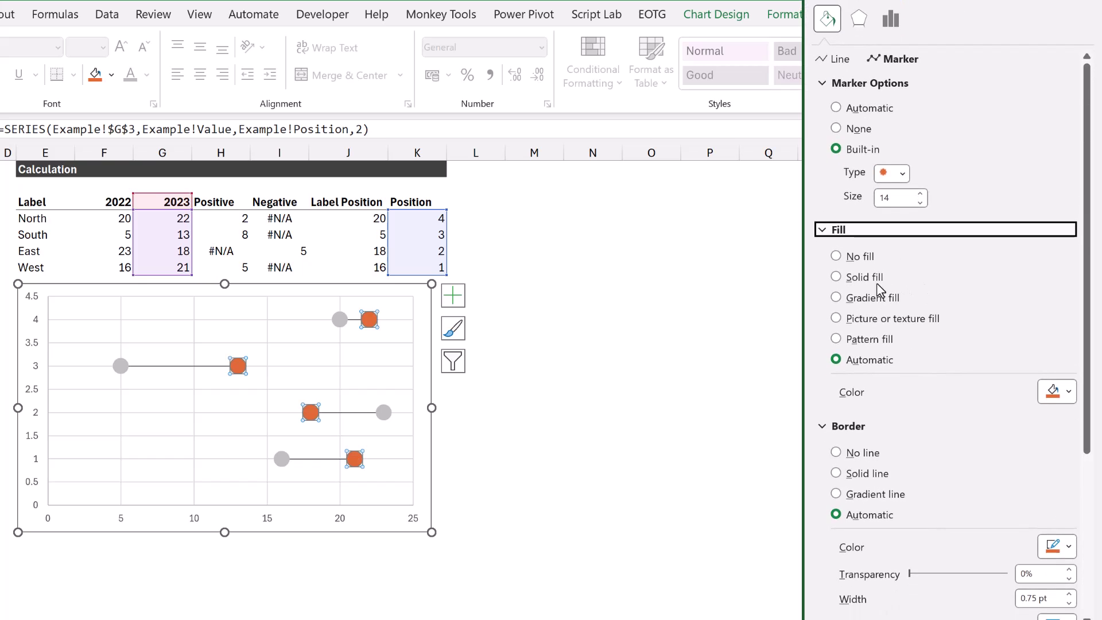
Fill the 2023 markers solid dark green with no outline.
click(865, 277)
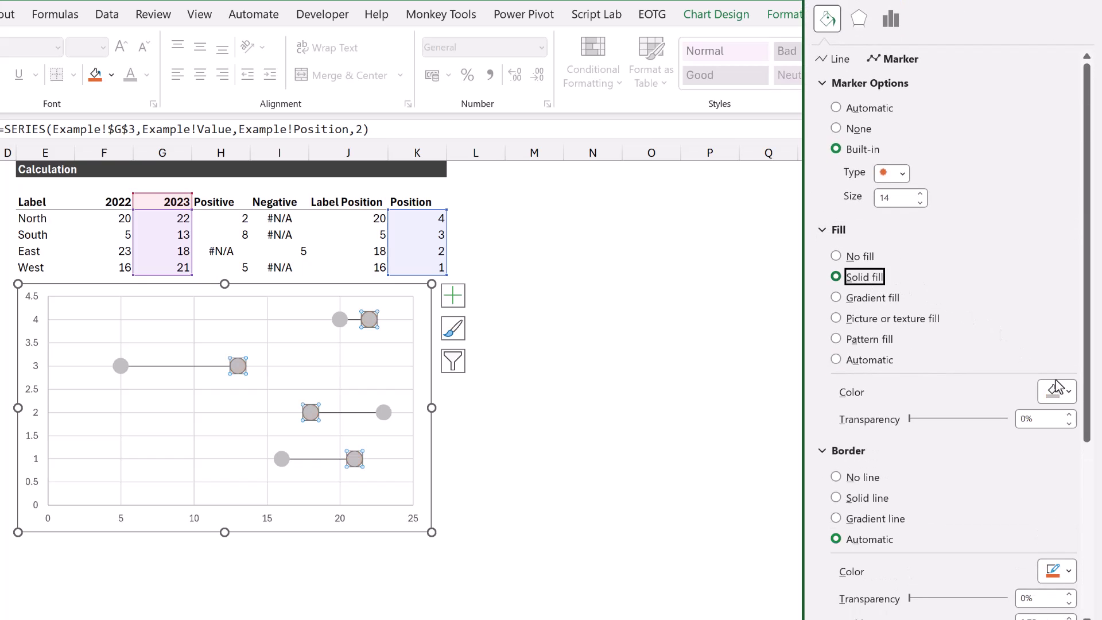
click(1067, 392)
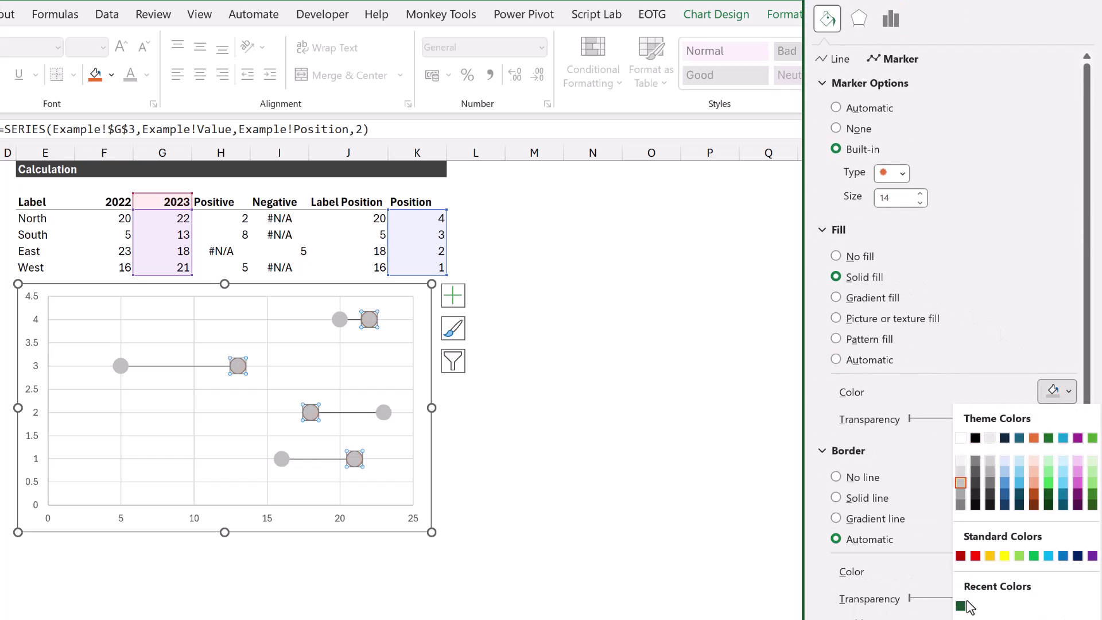
click(960, 605)
click(857, 479)
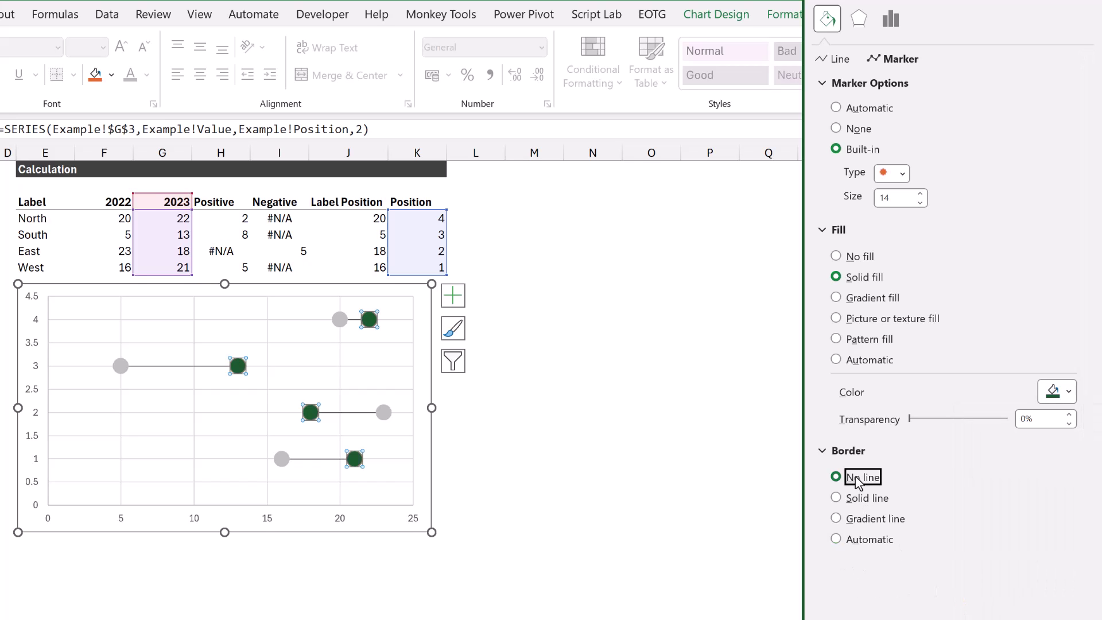
click(502, 409)
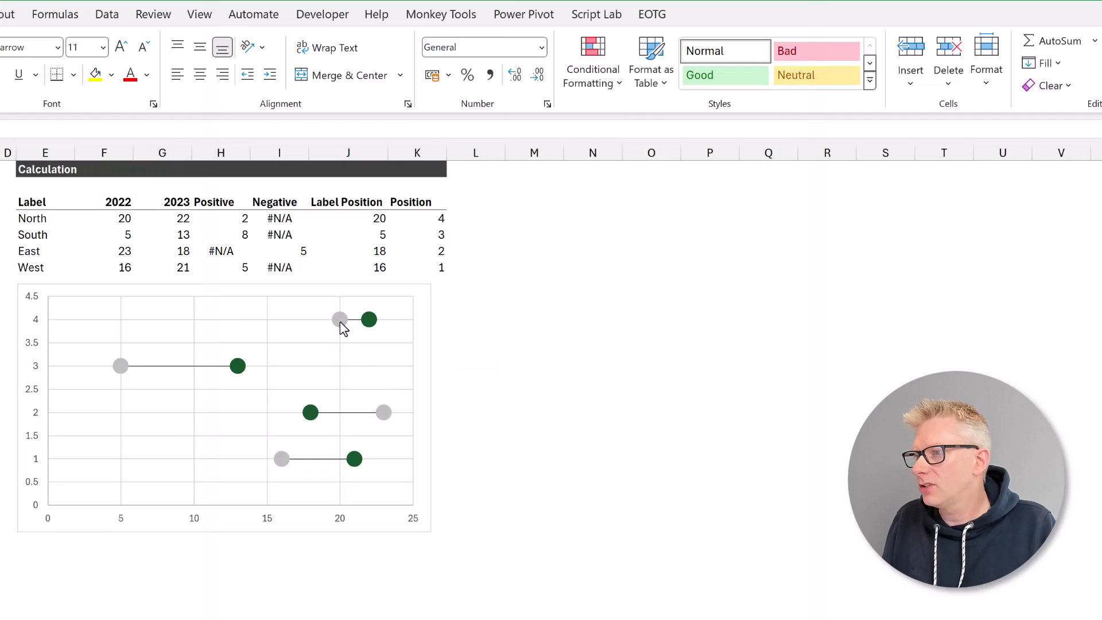
Add centred data labels to the grey 2022 dots showing their X values (20, 5, 23, 16).
click(339, 320)
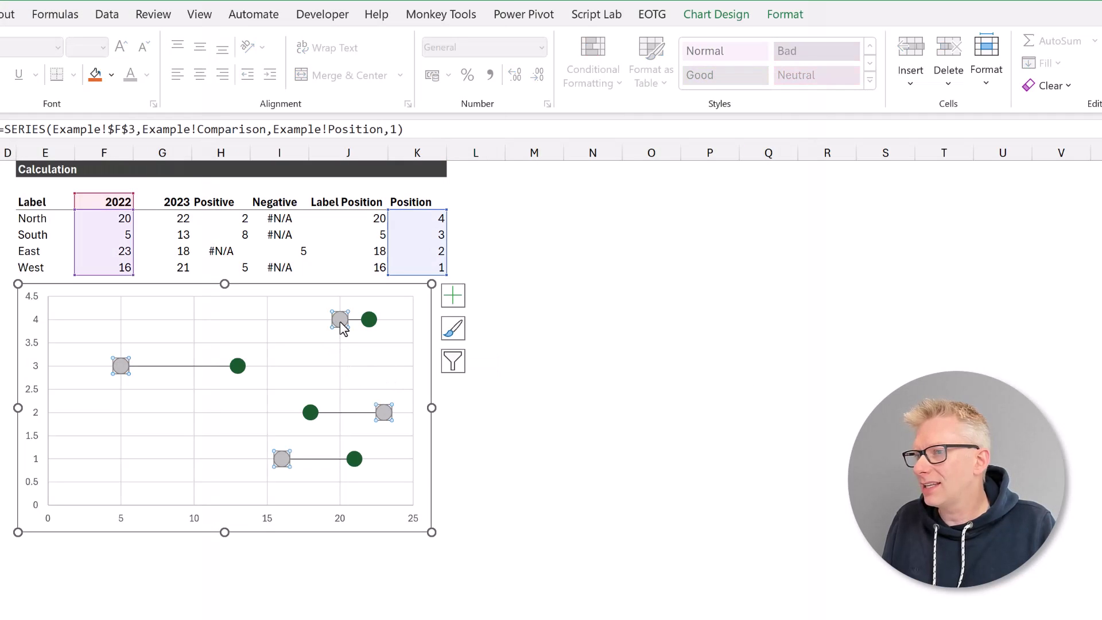
click(454, 295)
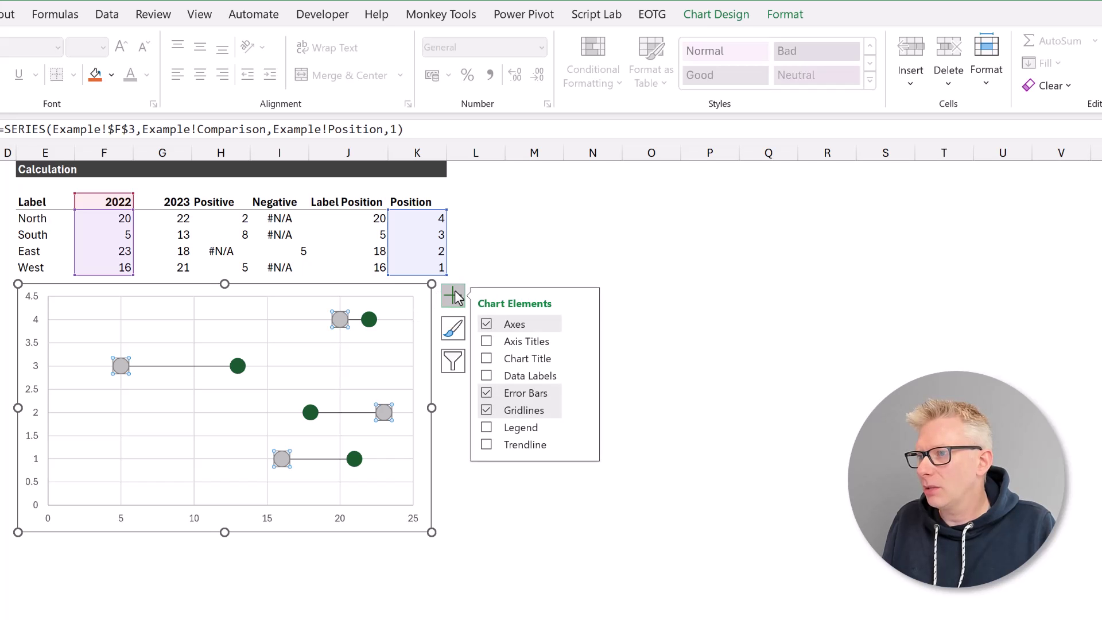
click(580, 377)
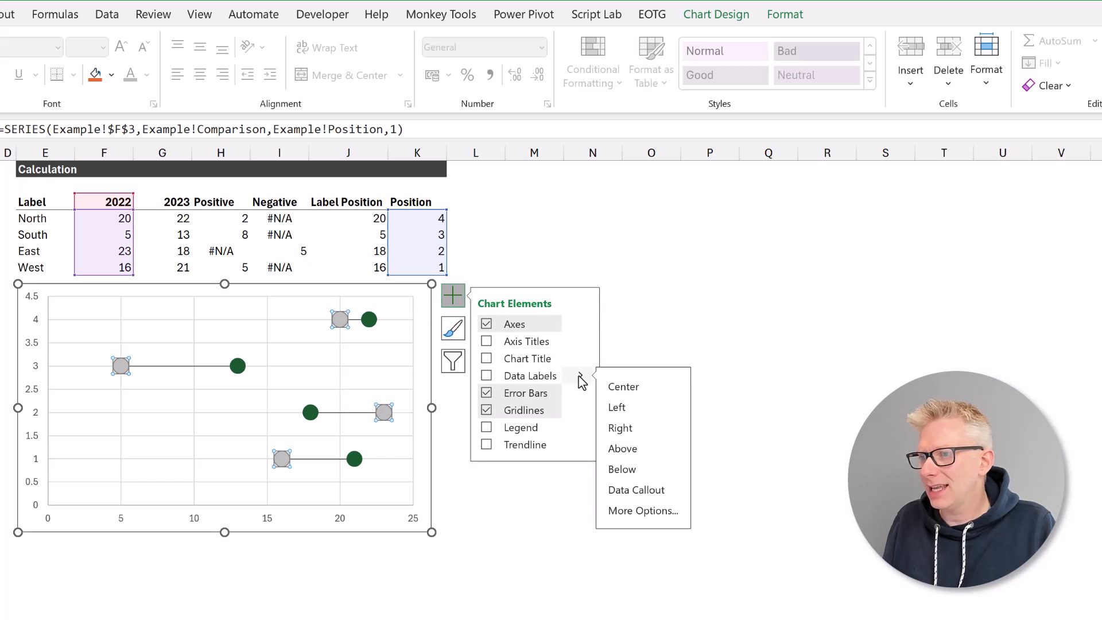
click(623, 388)
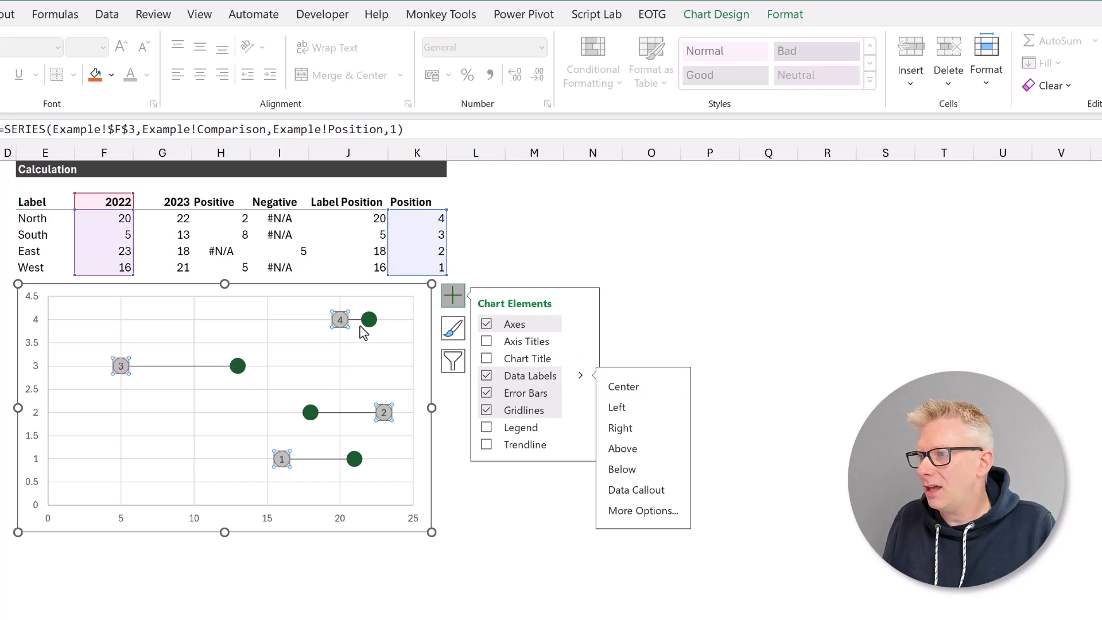
double_click(340, 319)
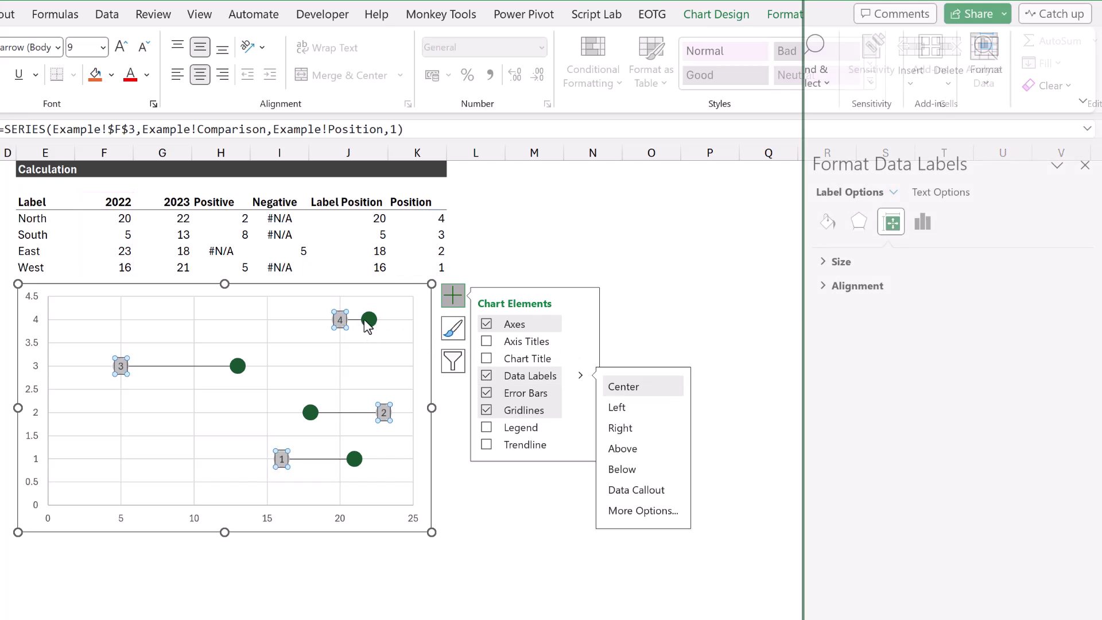
click(924, 225)
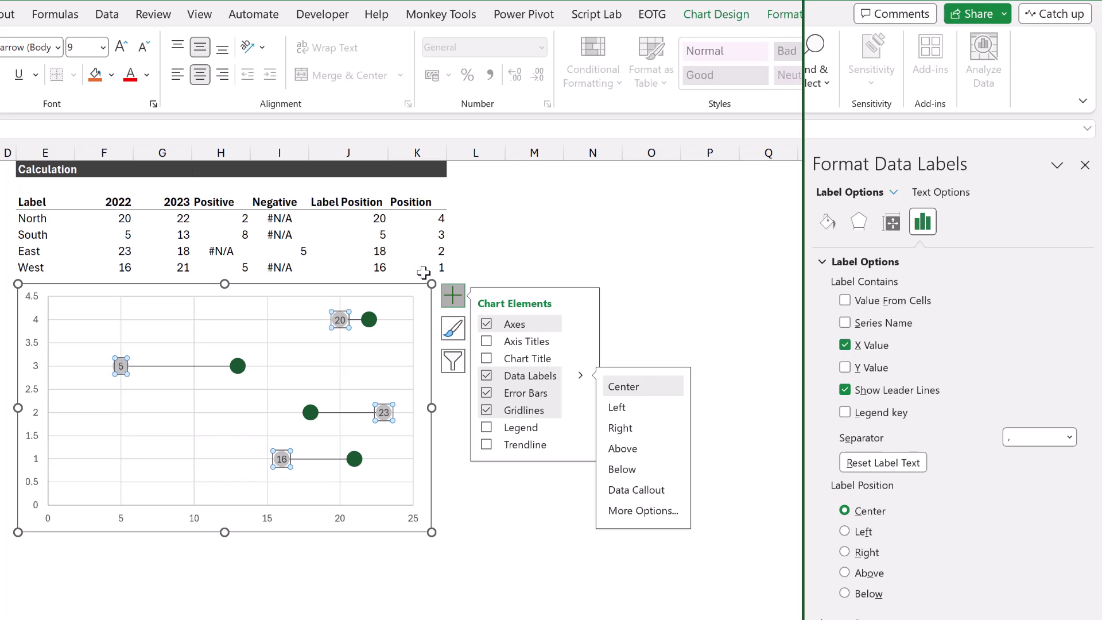
click(525, 242)
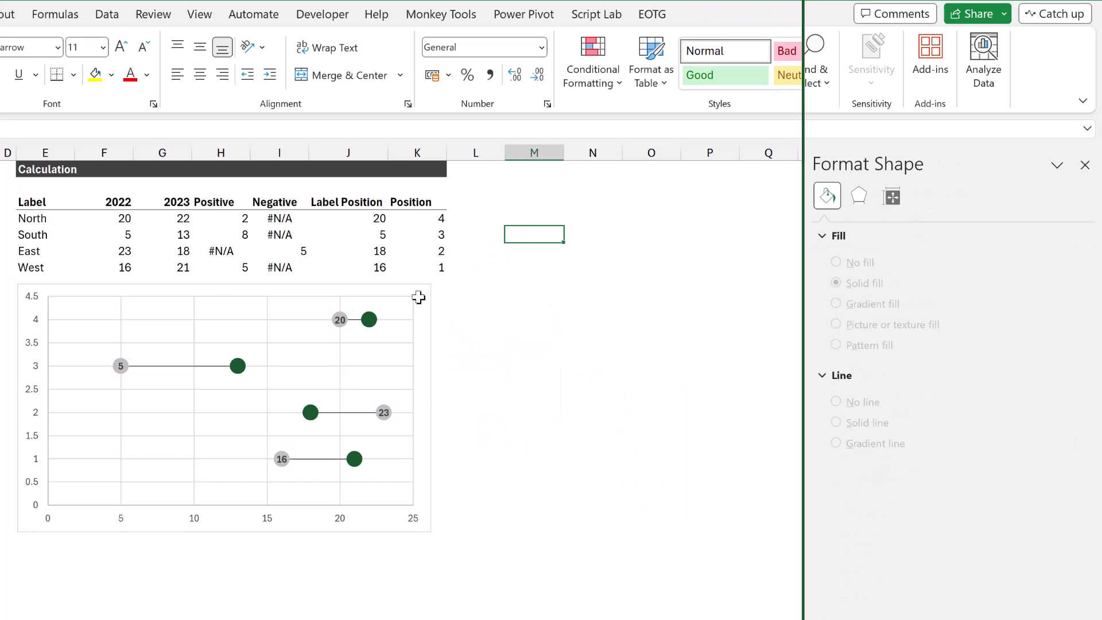
Add centred white labels to the green 2023 dots showing X values (22, 13, 18, 21).
click(369, 320)
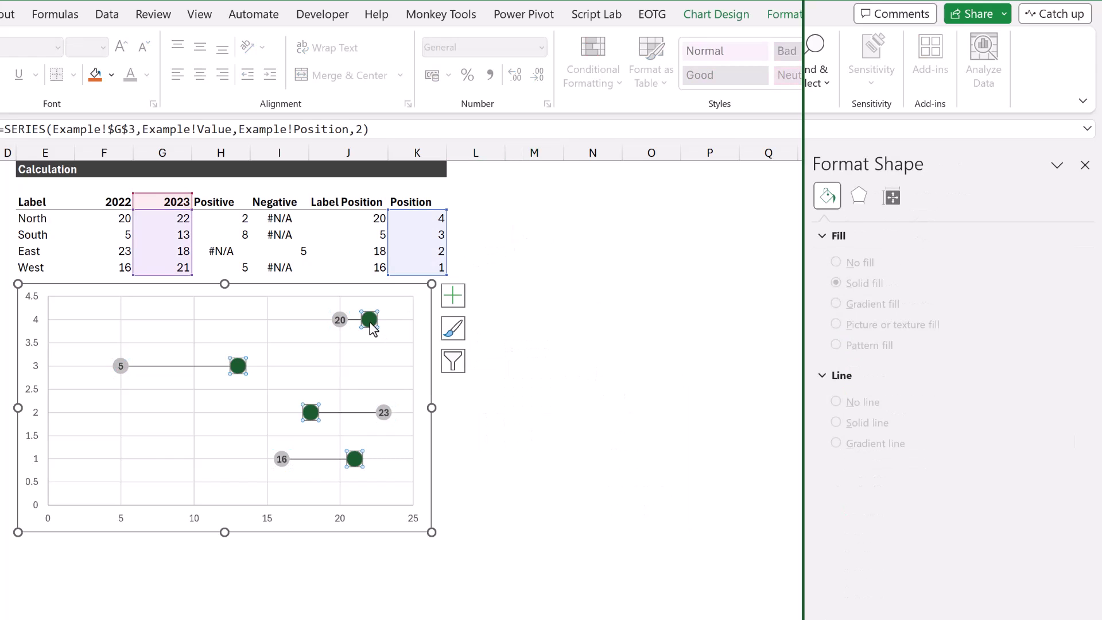
click(452, 295)
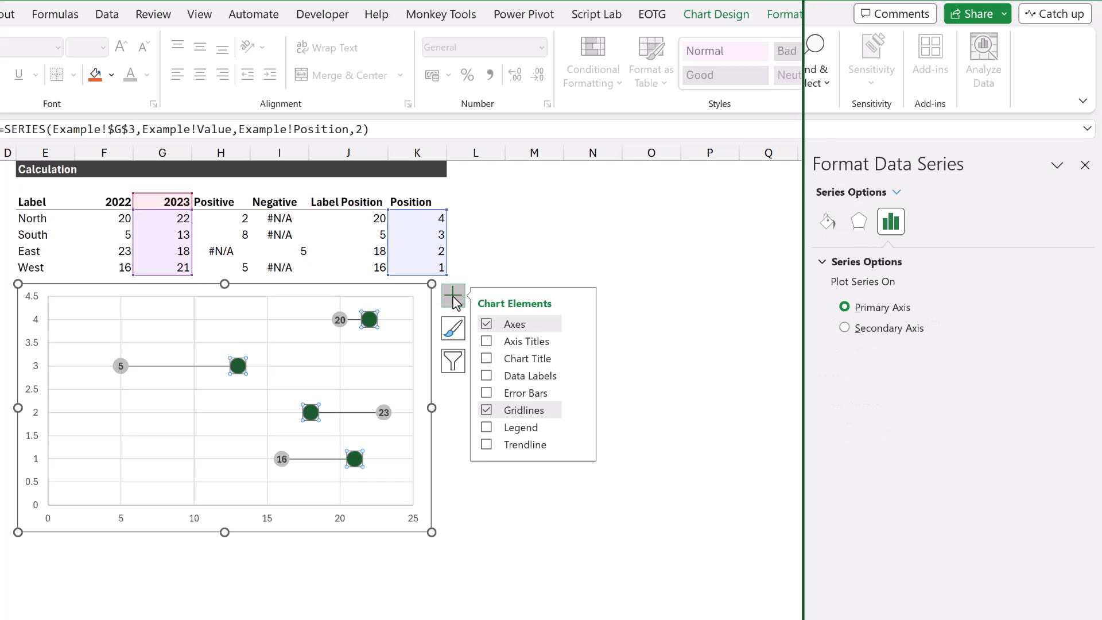
click(582, 380)
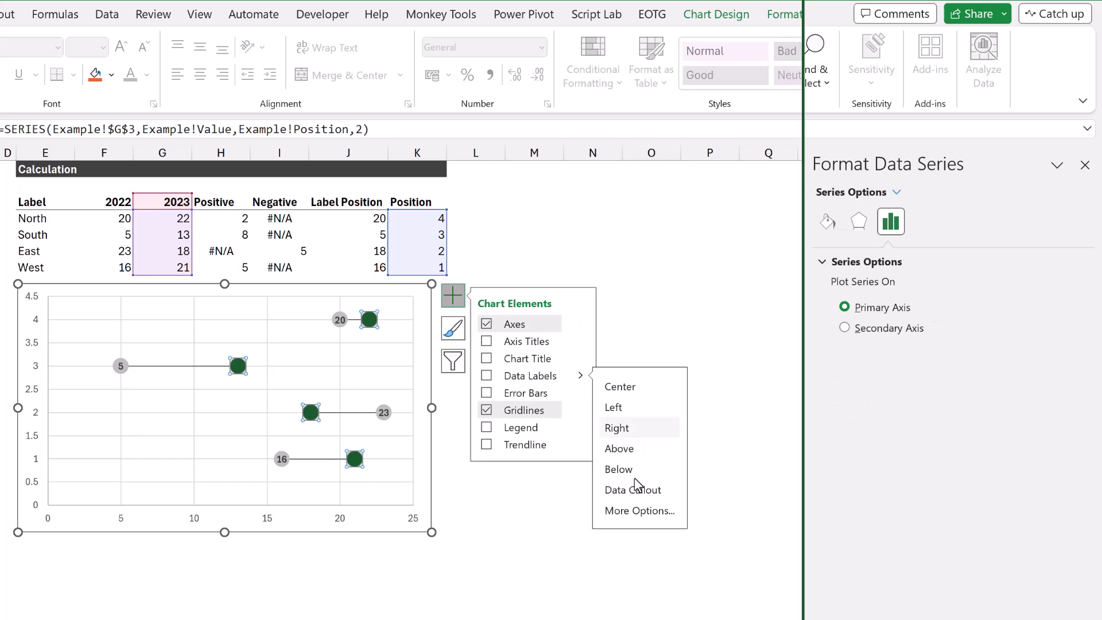
click(636, 387)
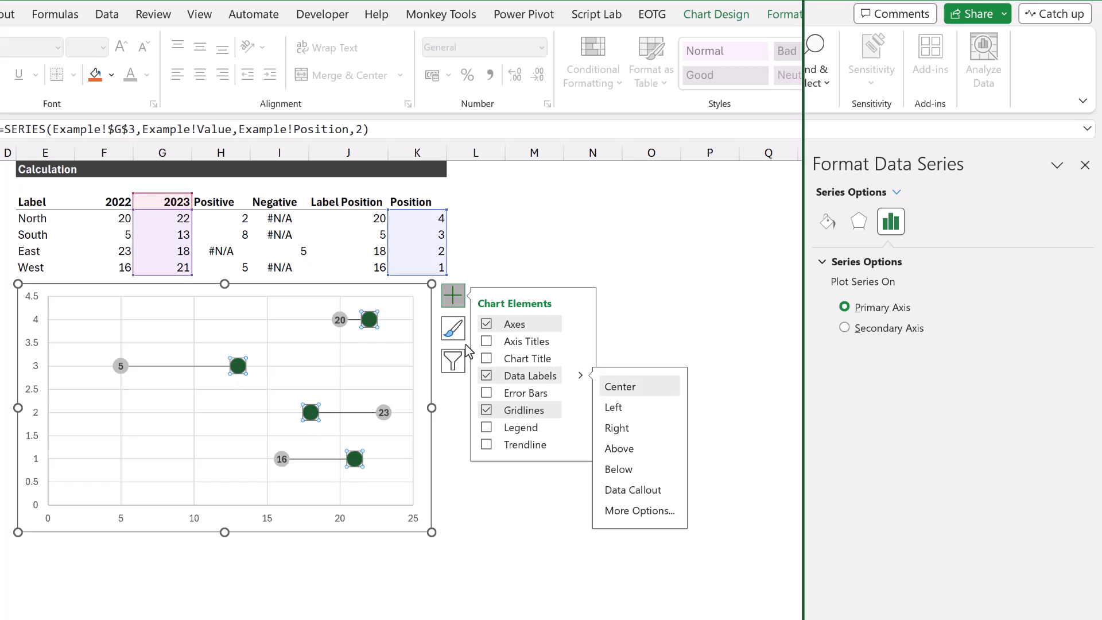
click(369, 326)
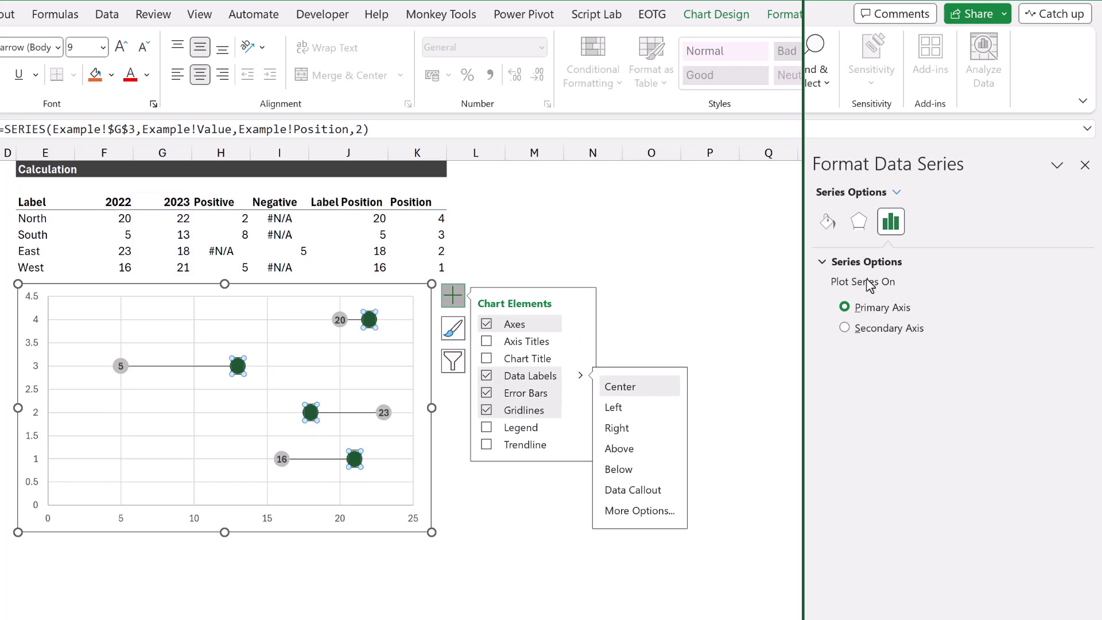
click(922, 221)
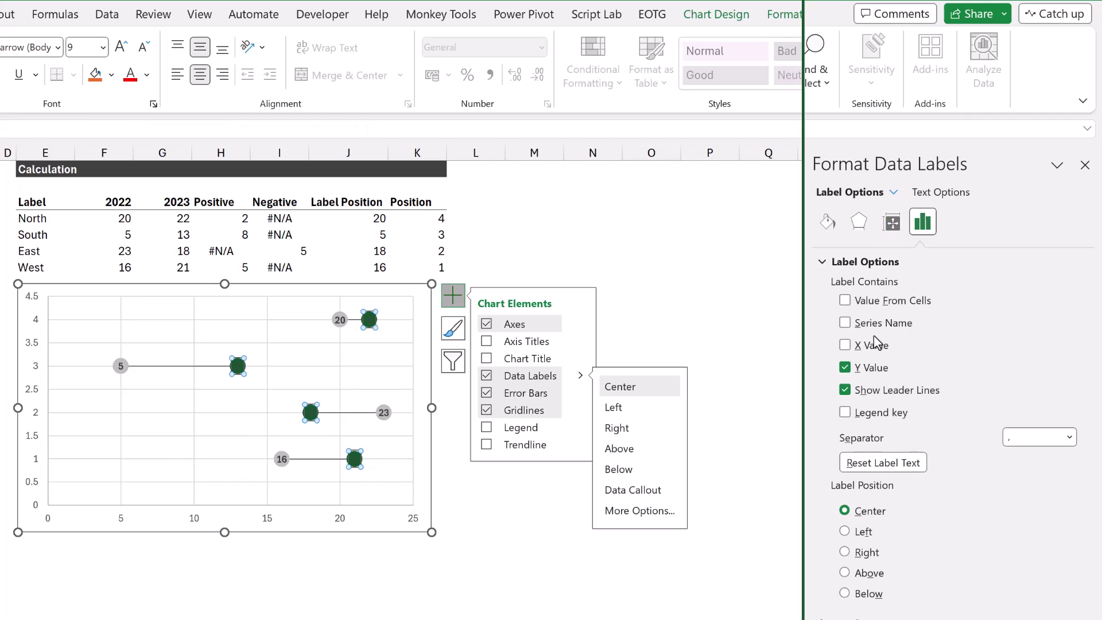
click(845, 345)
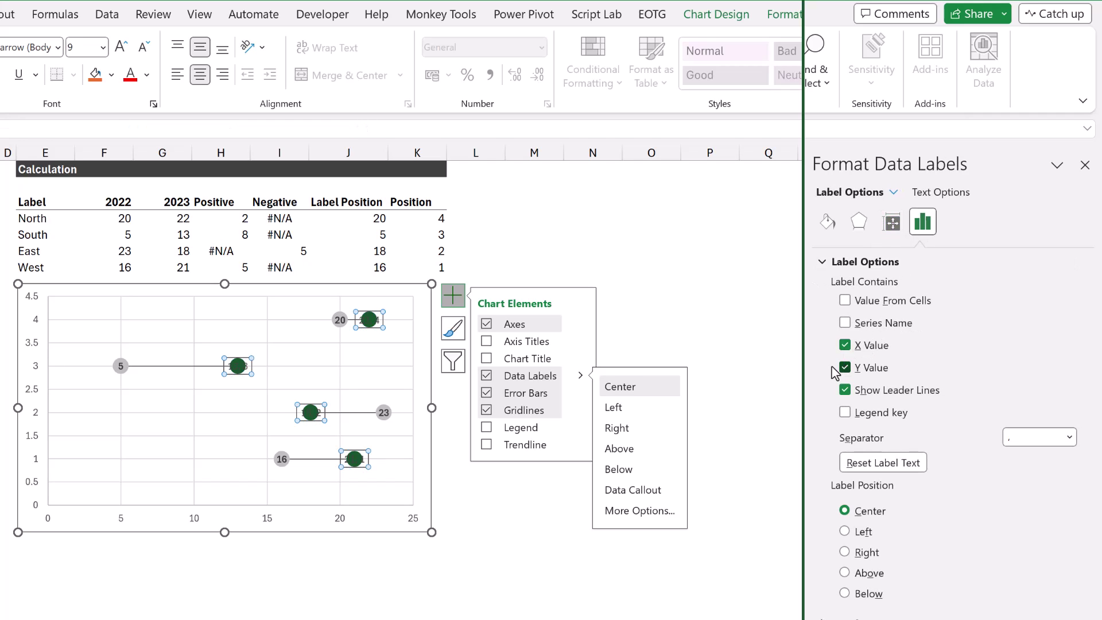
click(845, 367)
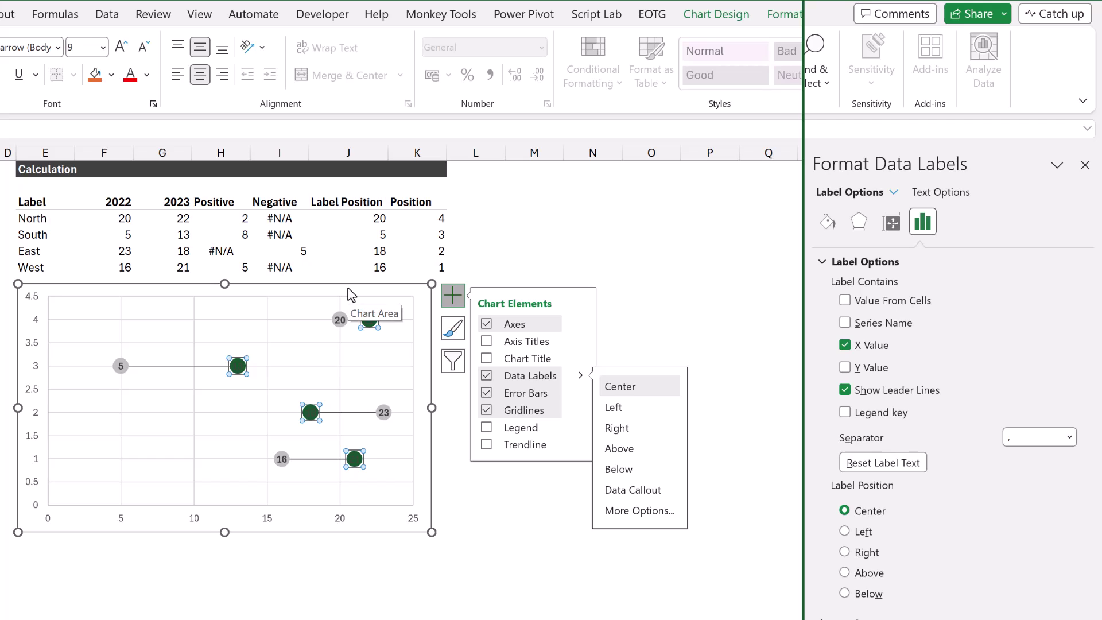
click(147, 75)
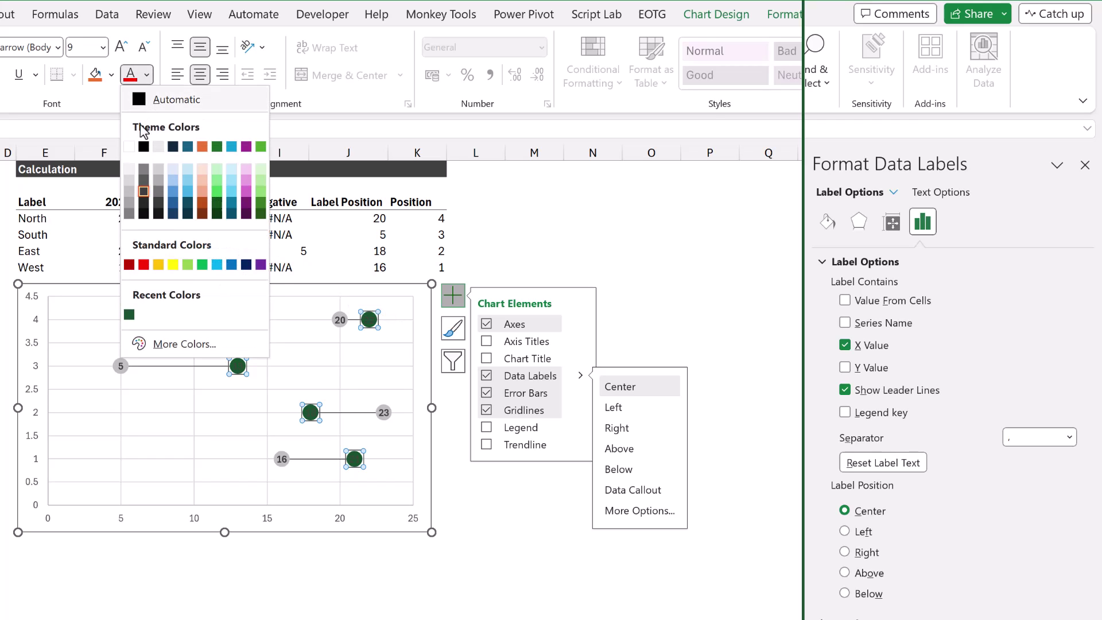
click(129, 146)
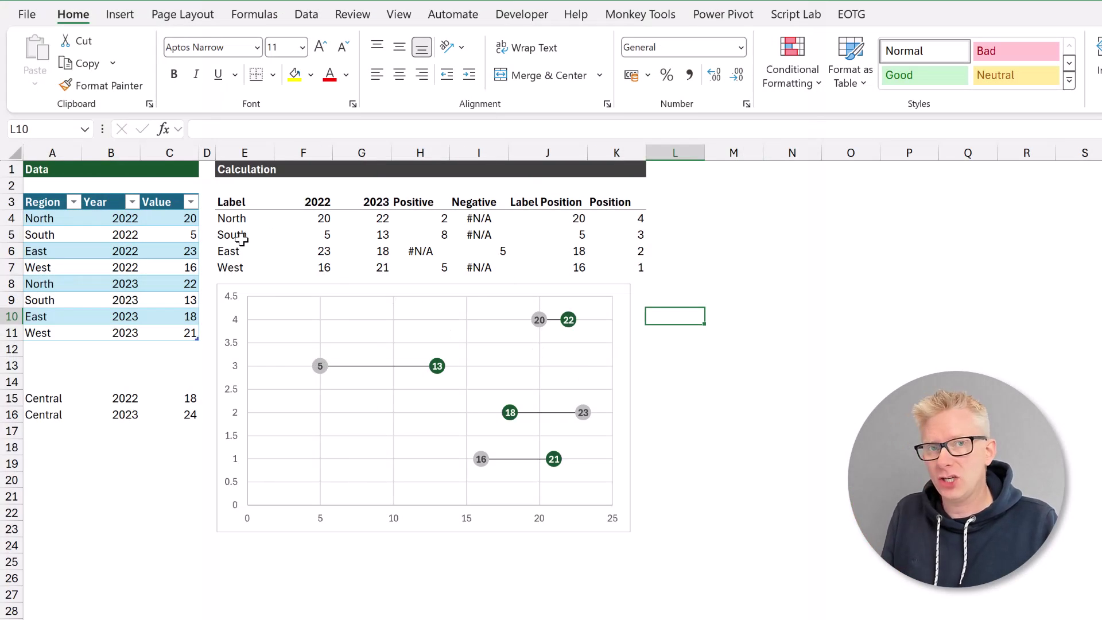
In Select Data, add a new series named from the Label Position header in J3.
click(352, 333)
right_click(353, 333)
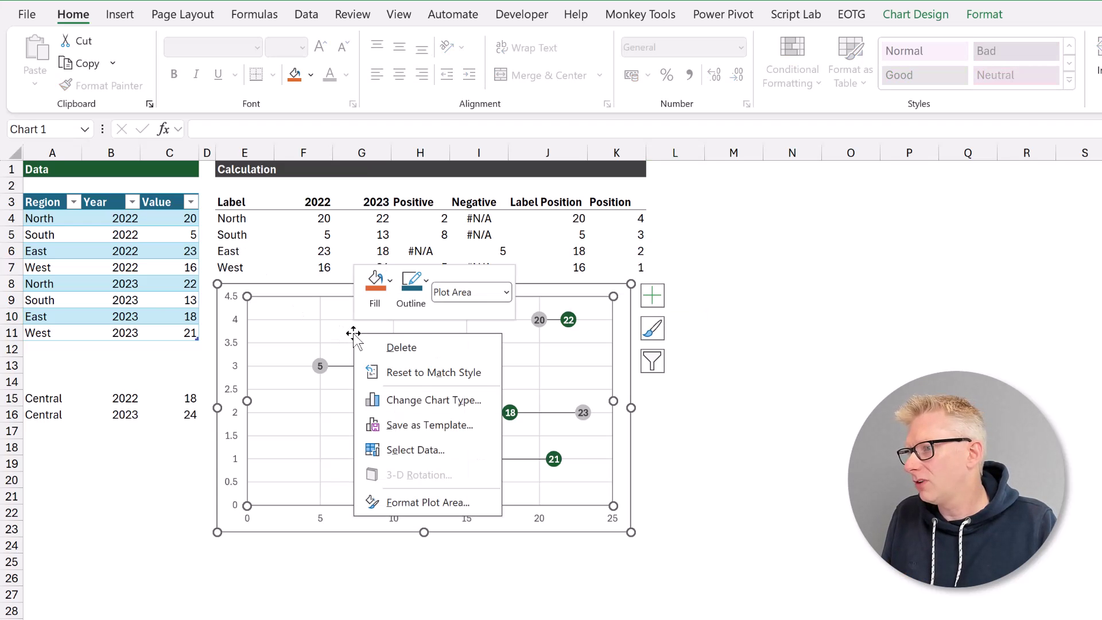
click(422, 445)
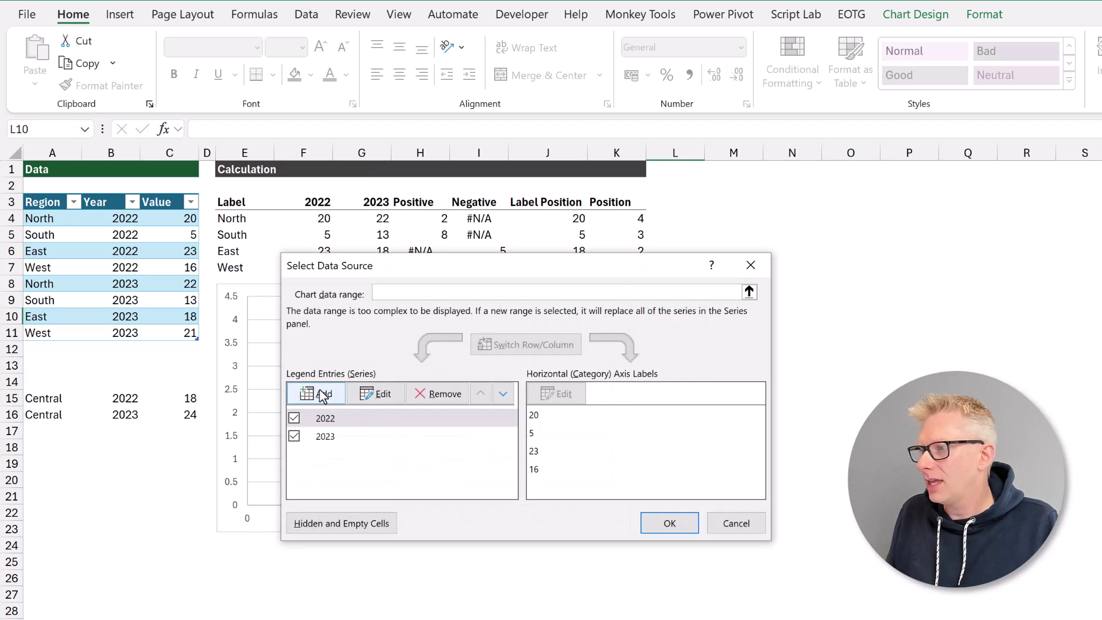
click(321, 395)
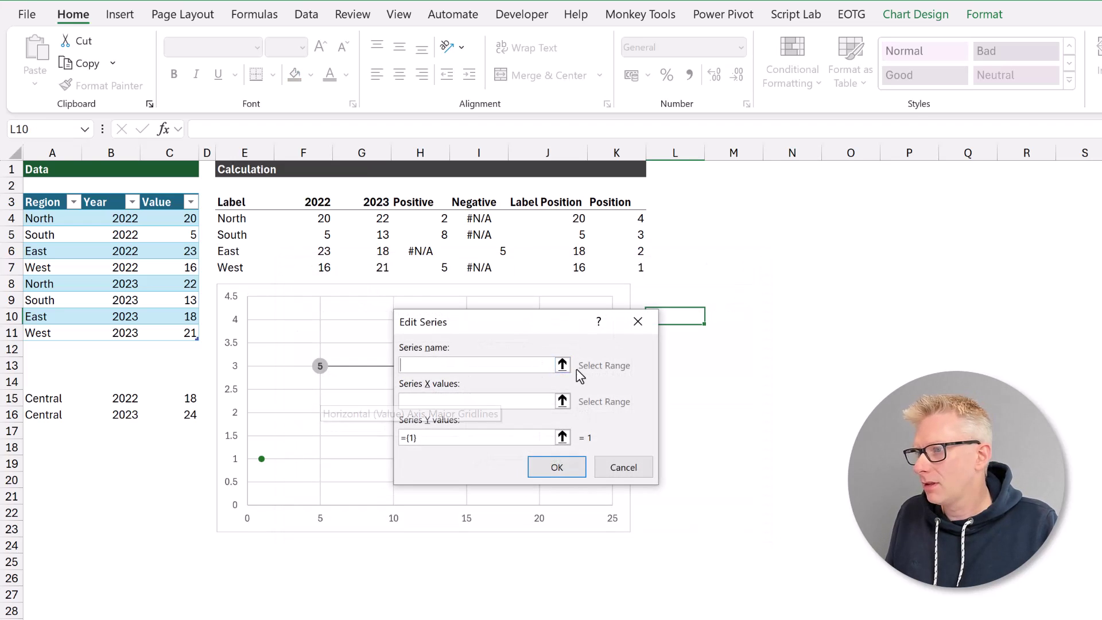
click(562, 365)
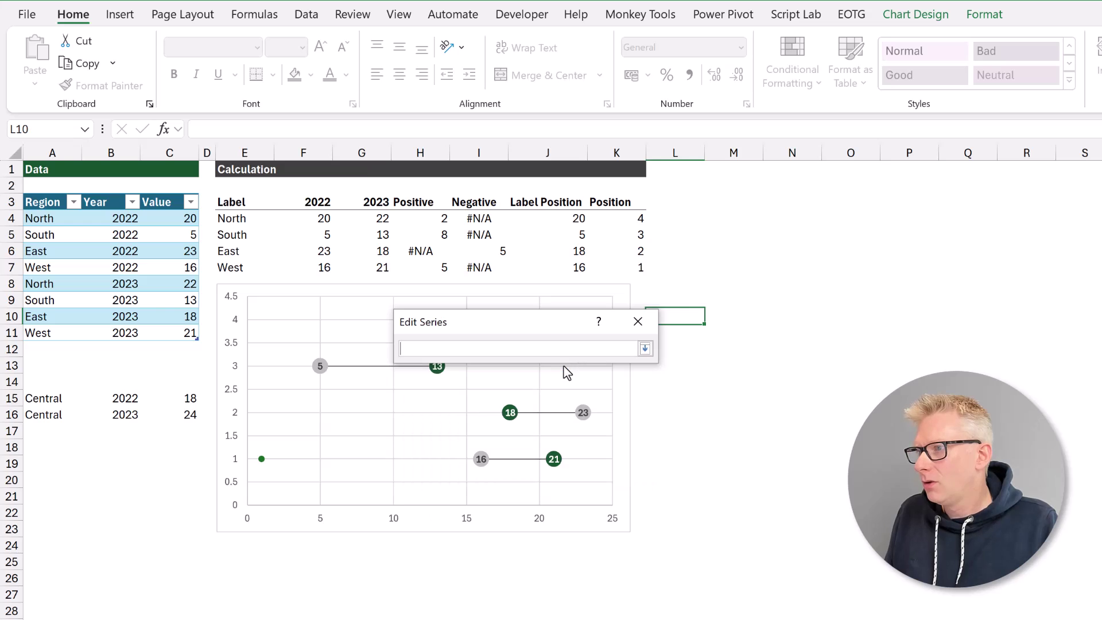
click(553, 205)
click(645, 349)
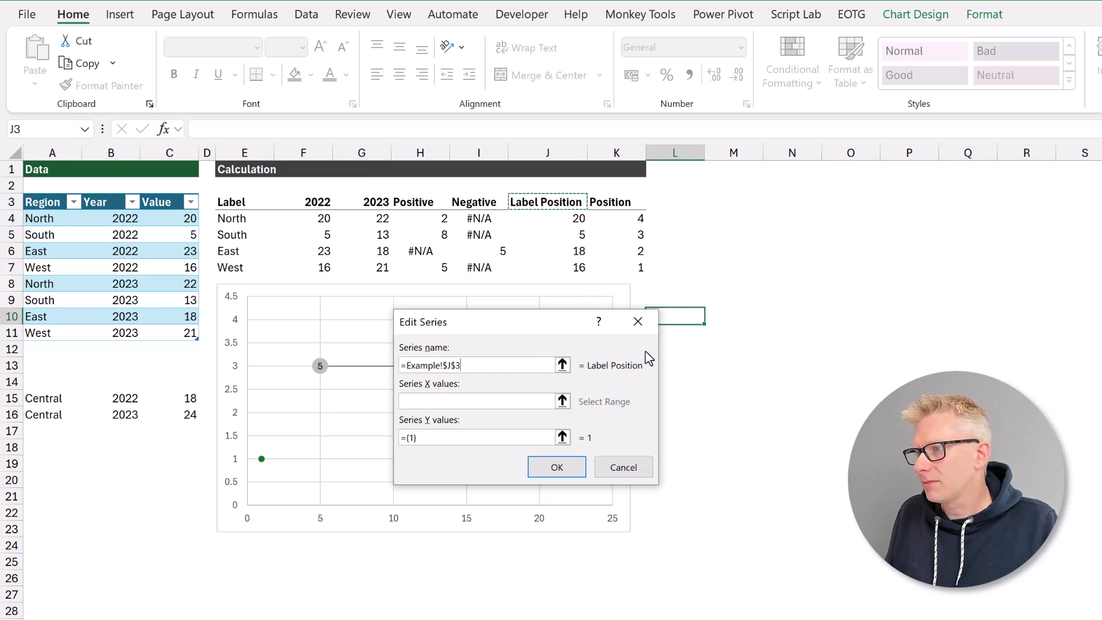
Set the new series' X values to =Example!LabelPosition and Y values to =Example!Position.
click(563, 400)
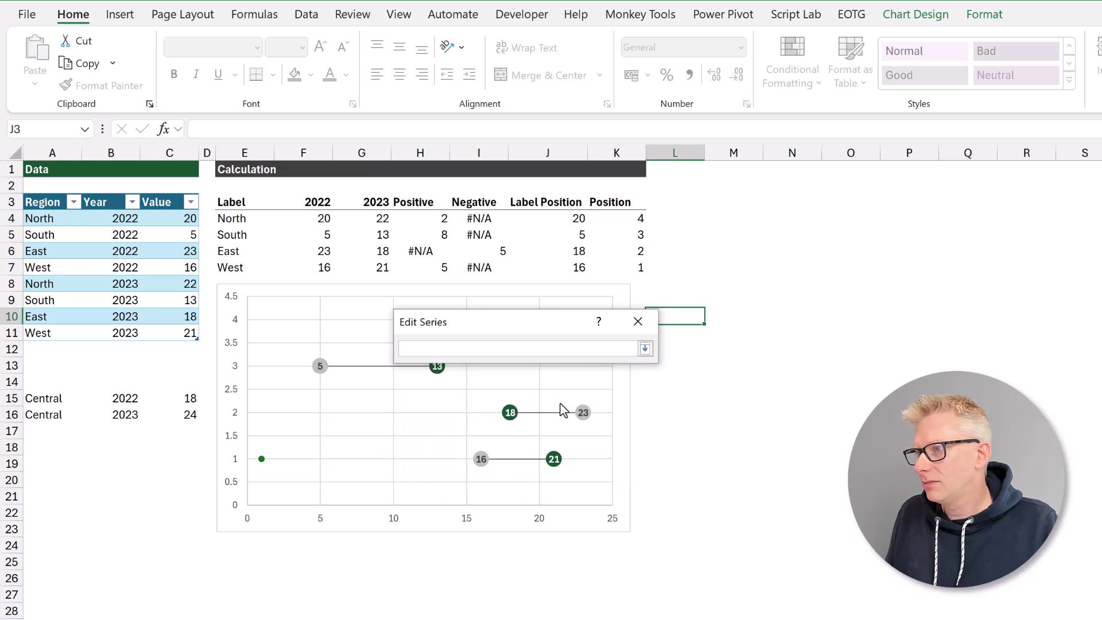
key(F3)
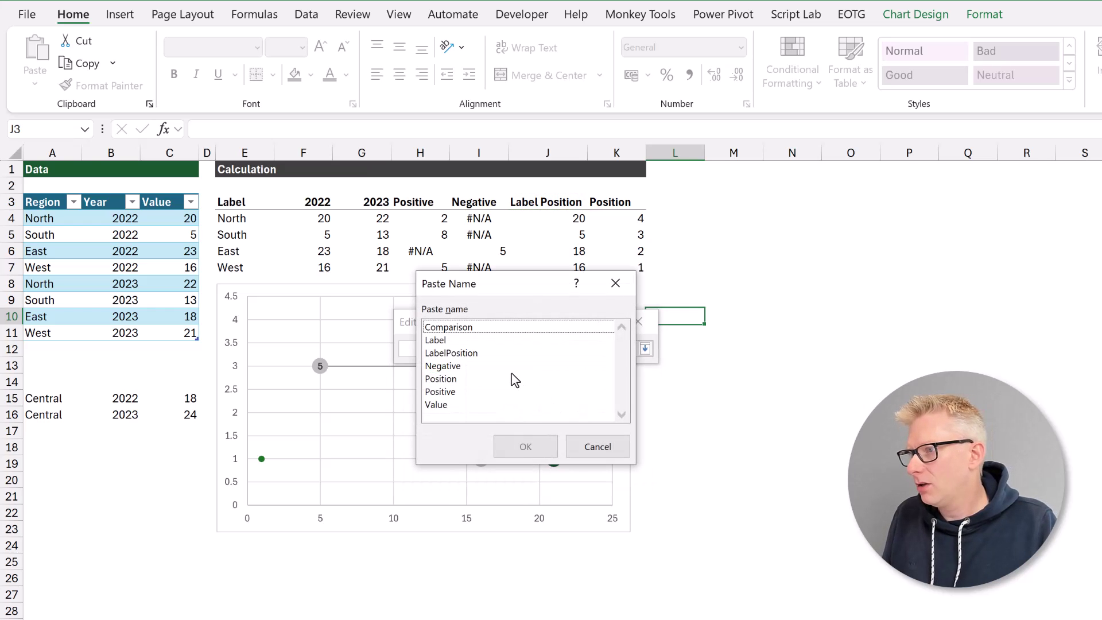
double_click(453, 352)
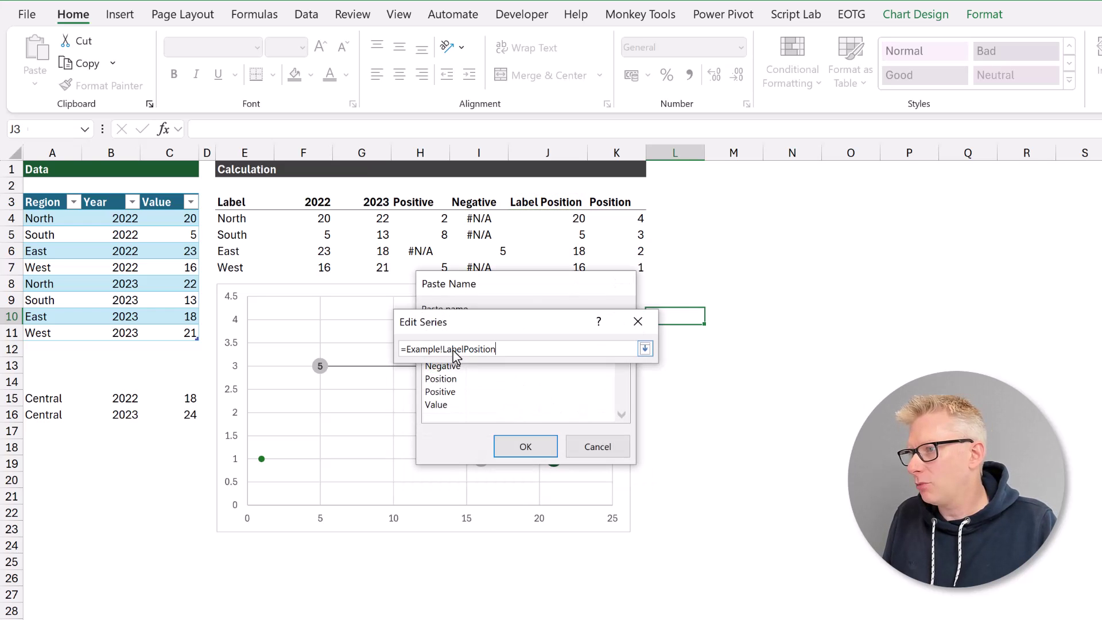
click(645, 349)
drag(435, 438, 382, 441)
key(F3)
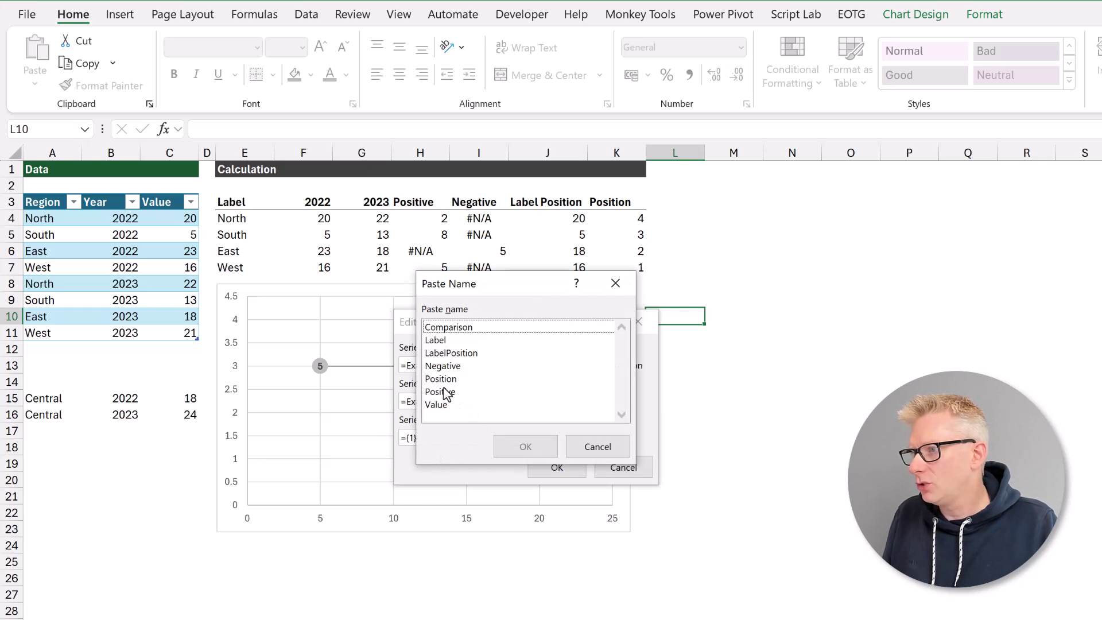
click(442, 380)
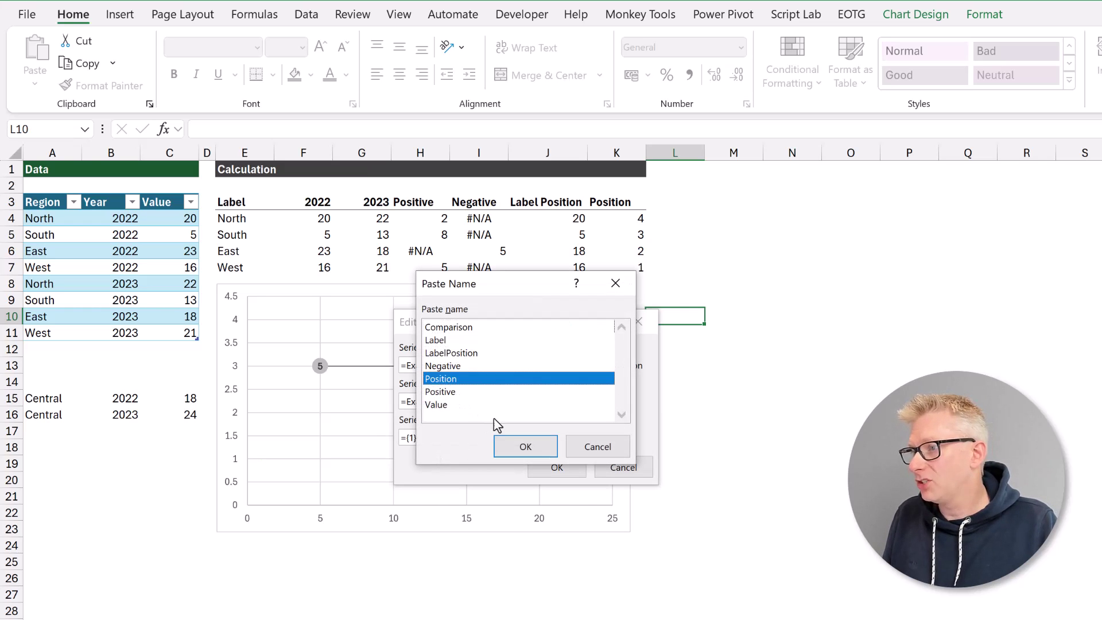
click(522, 447)
click(547, 470)
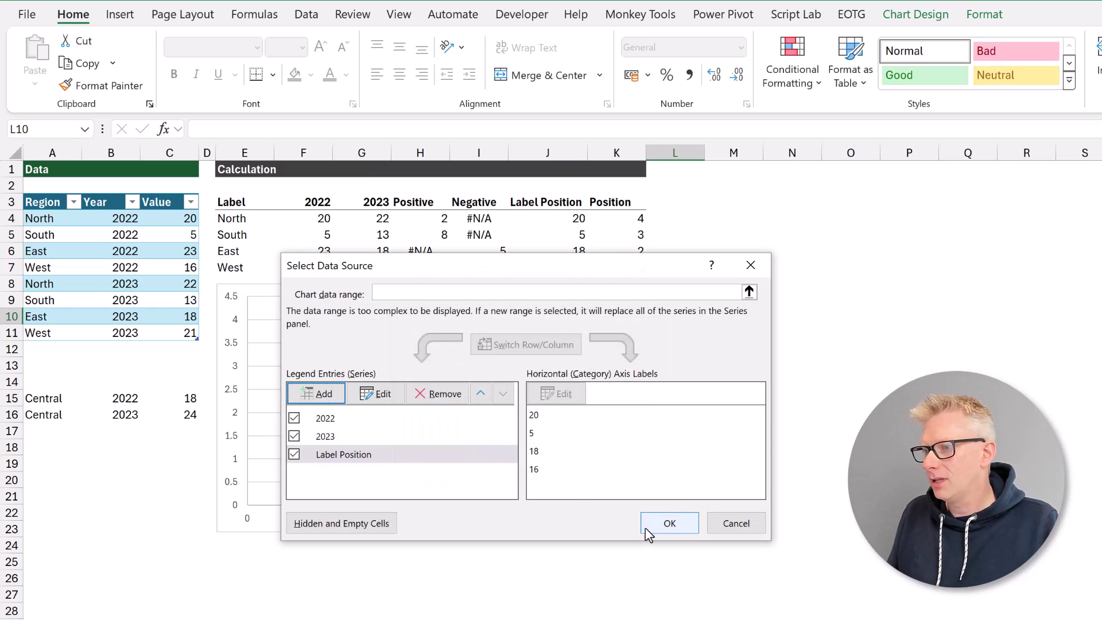
click(669, 525)
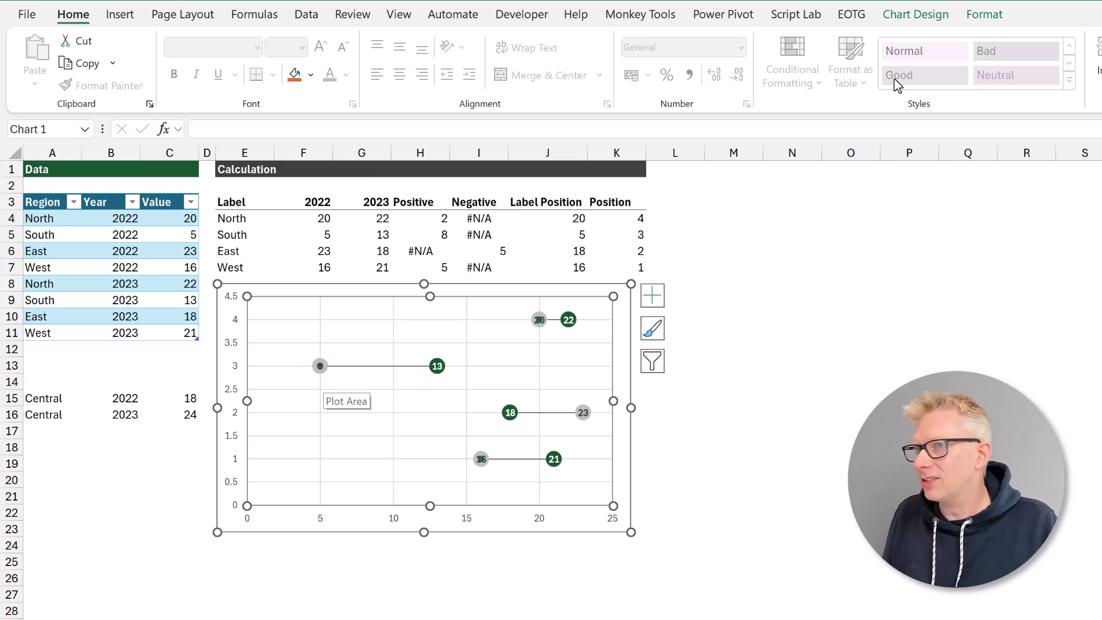
Add left-positioned data labels to the Label Position series.
click(989, 19)
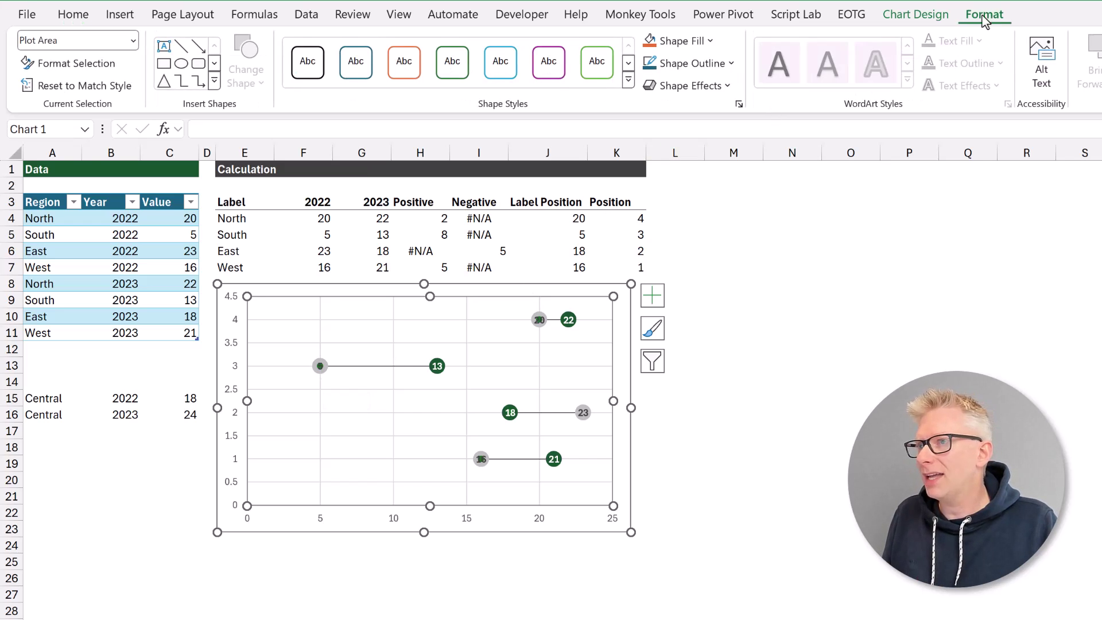
click(133, 44)
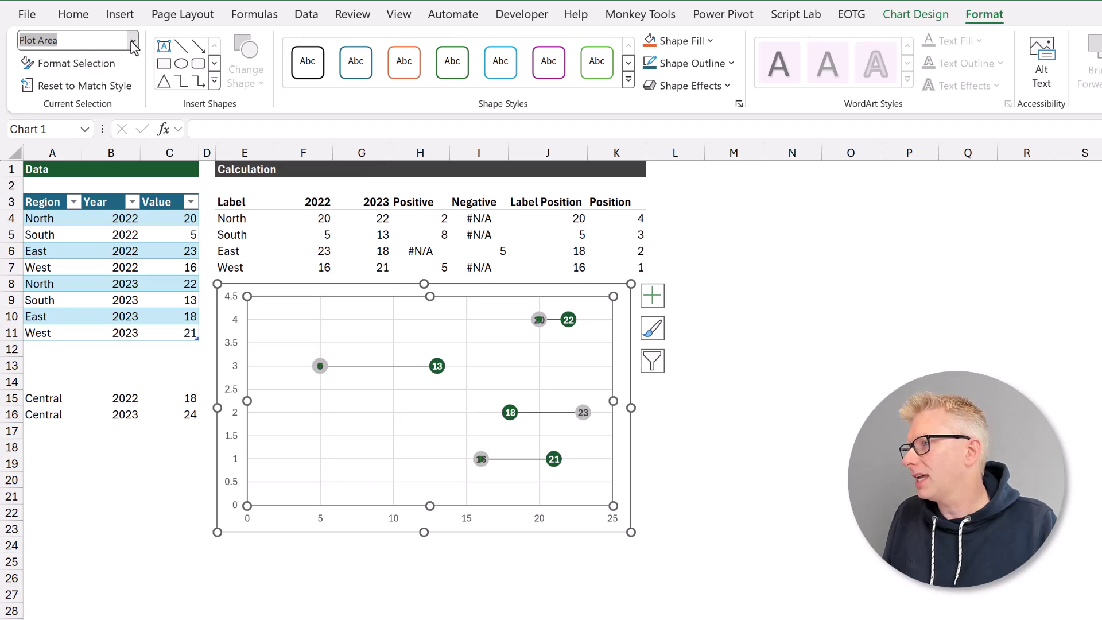
click(133, 44)
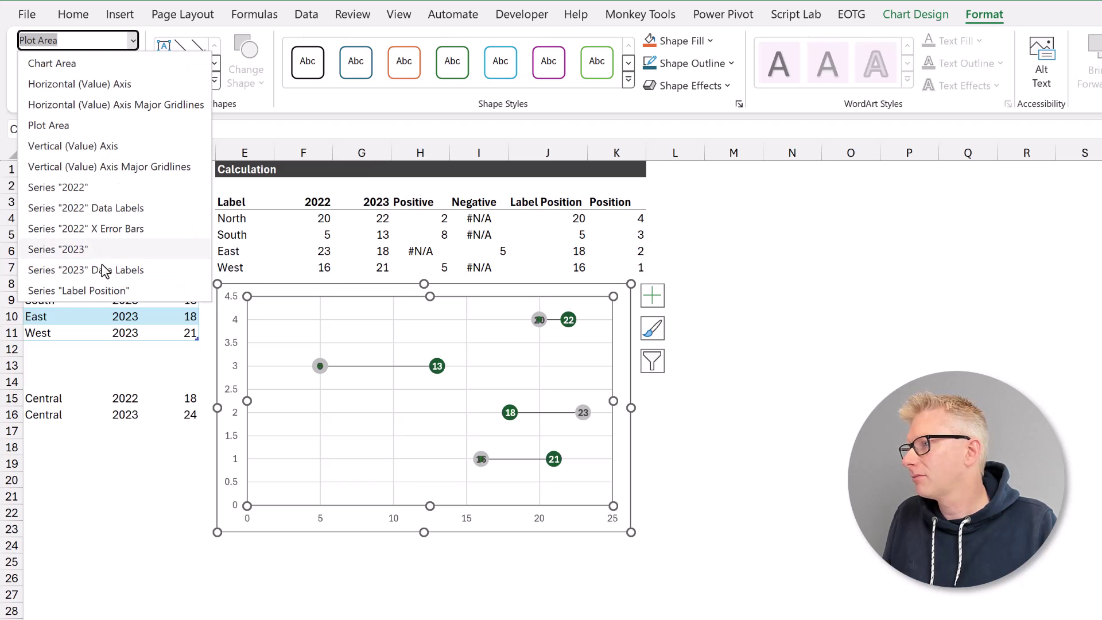
click(99, 290)
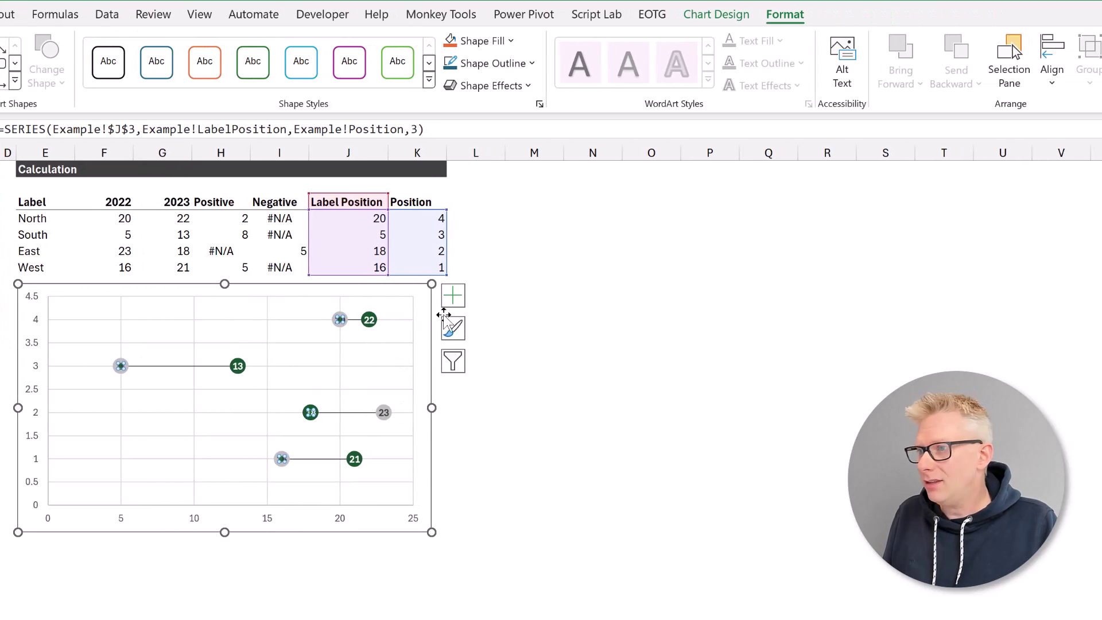
click(460, 304)
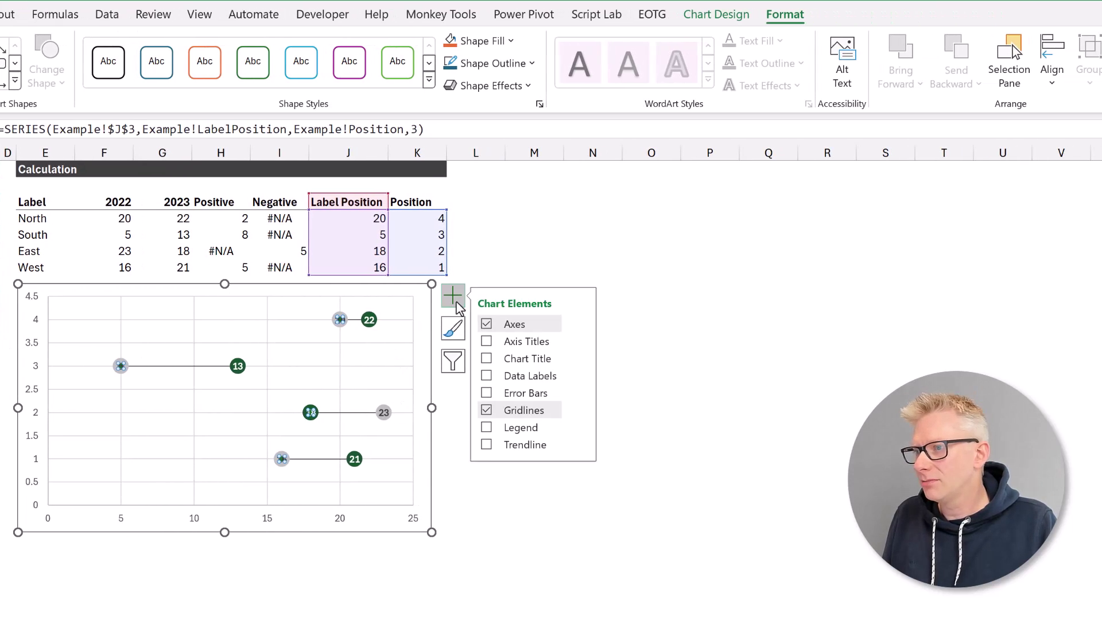
click(581, 375)
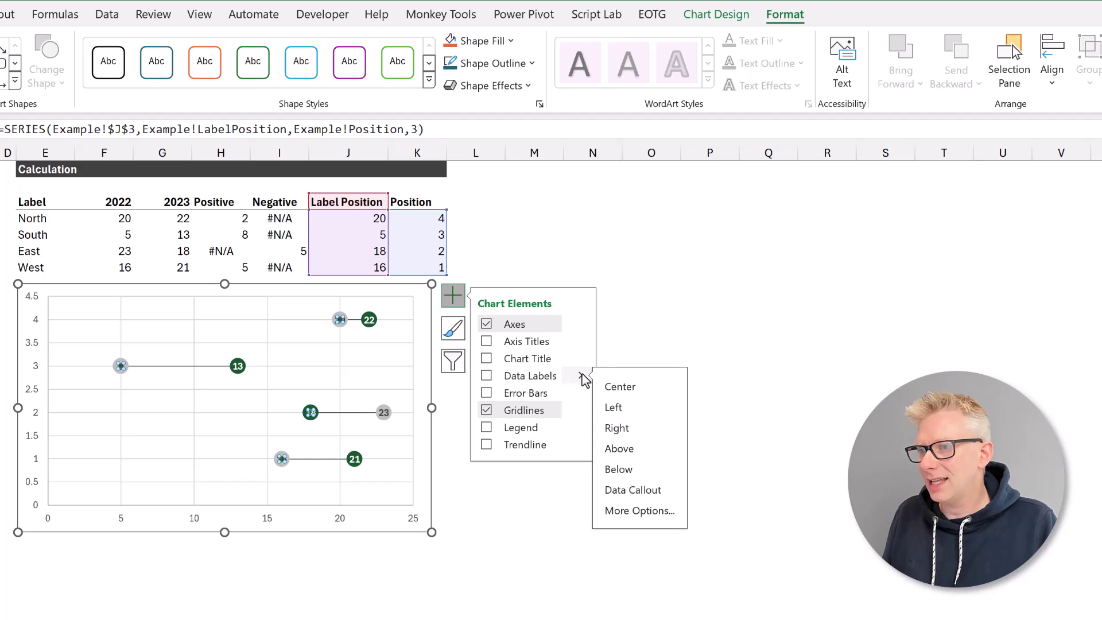
click(616, 409)
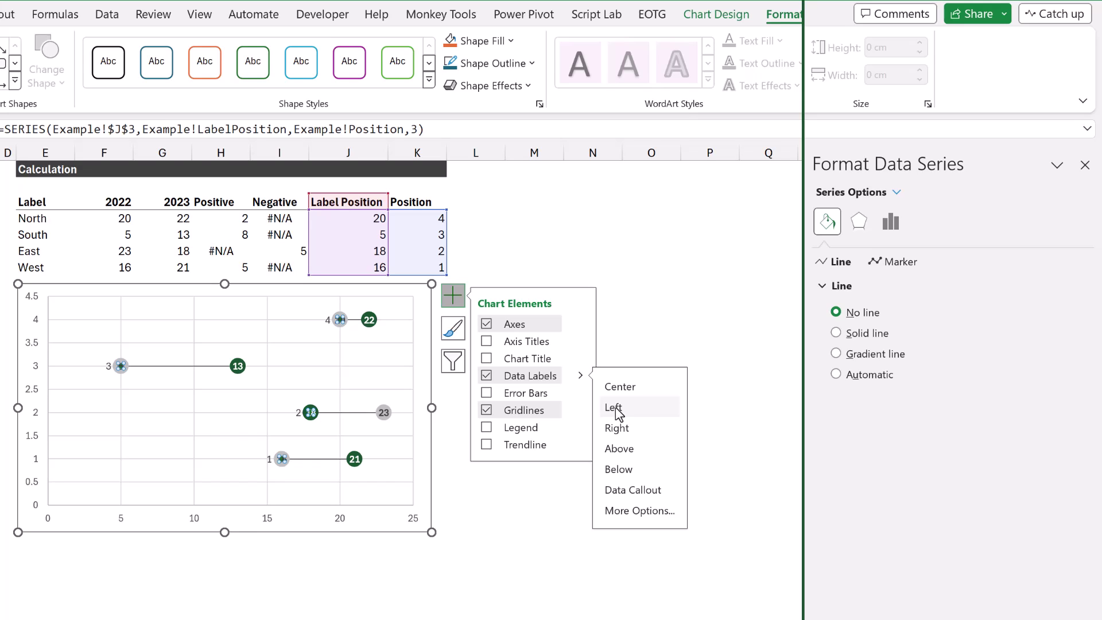
Remove the fill and border from the Label Position markers.
click(894, 263)
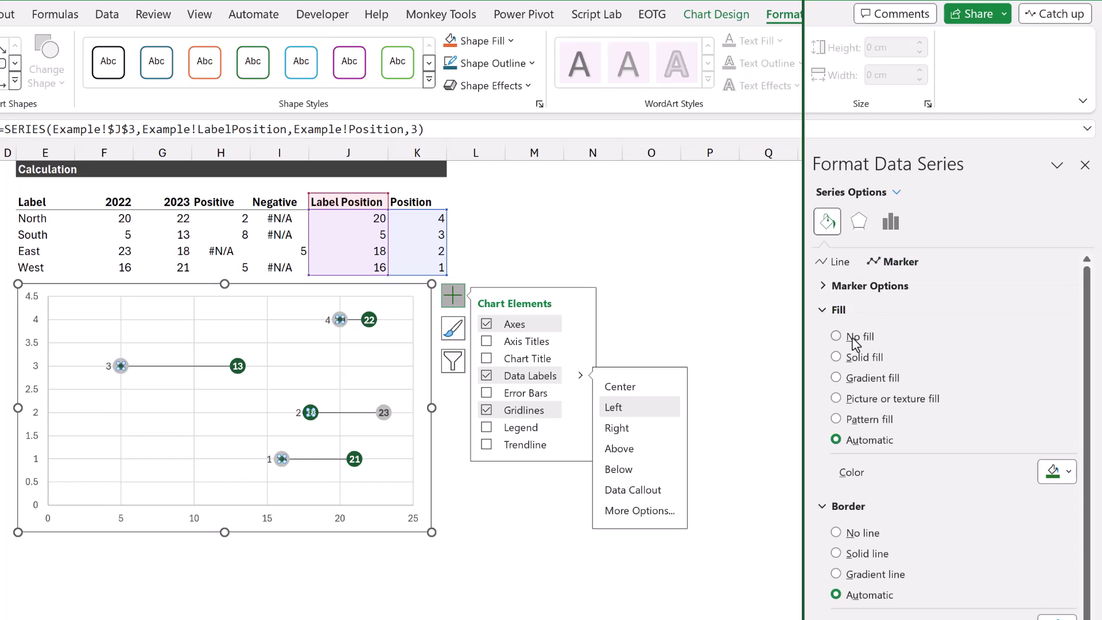
click(836, 336)
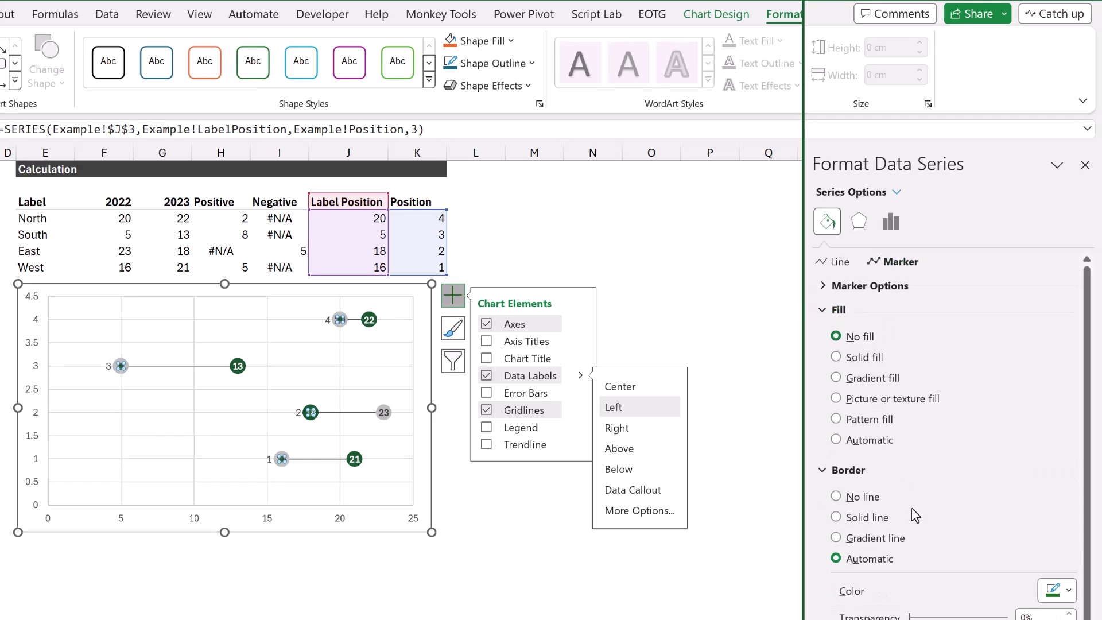
click(854, 501)
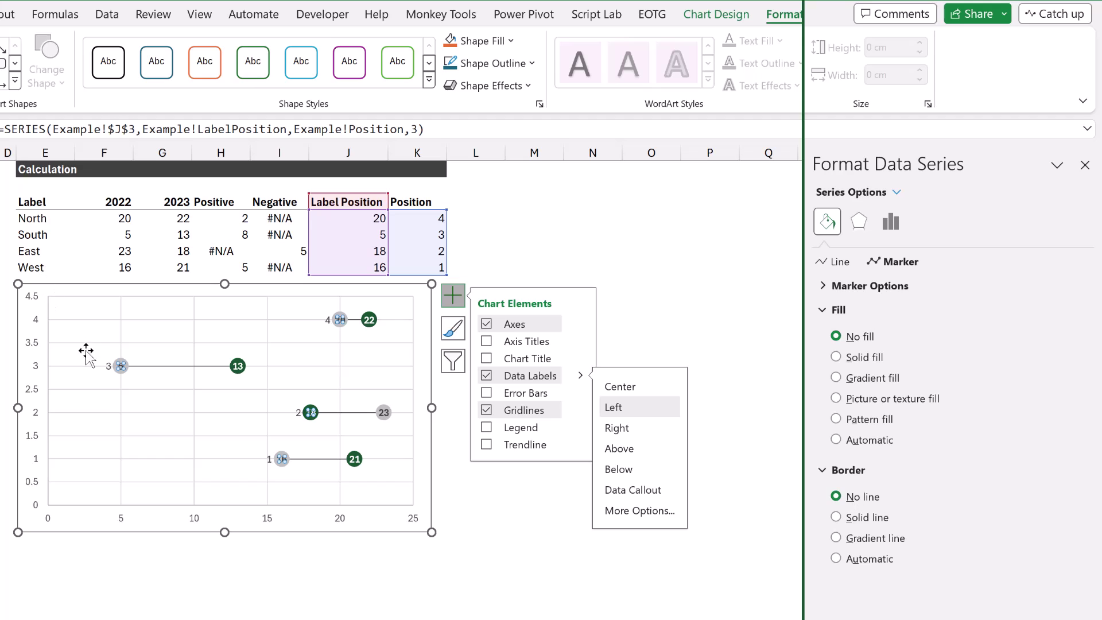
Replace the Label Position labels' Y values with region names North, South, East, West from the Label range.
click(105, 368)
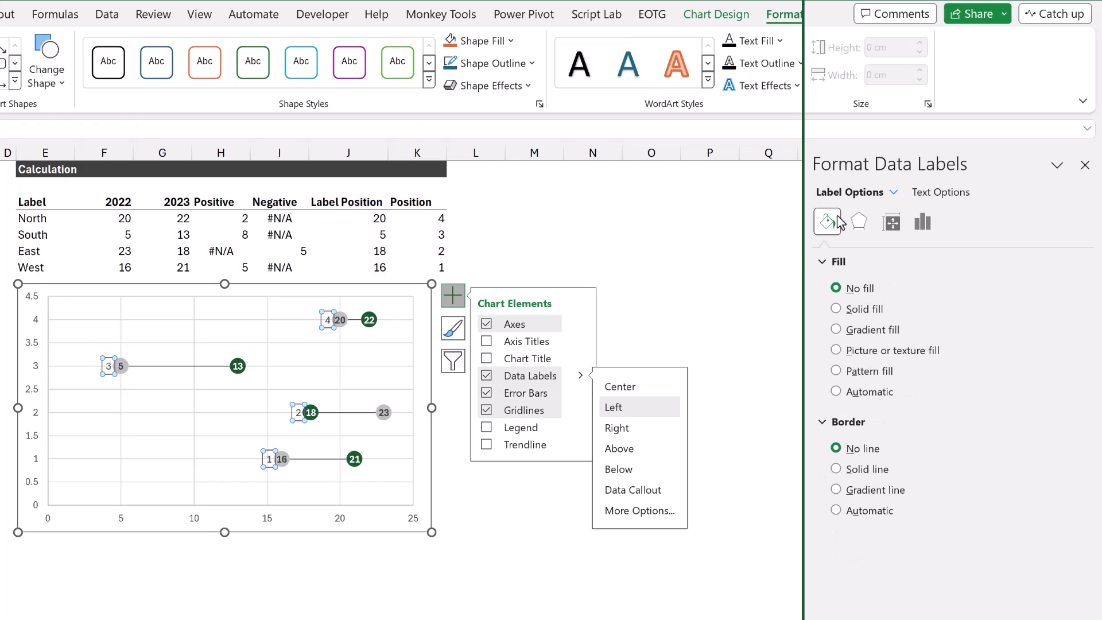
click(922, 222)
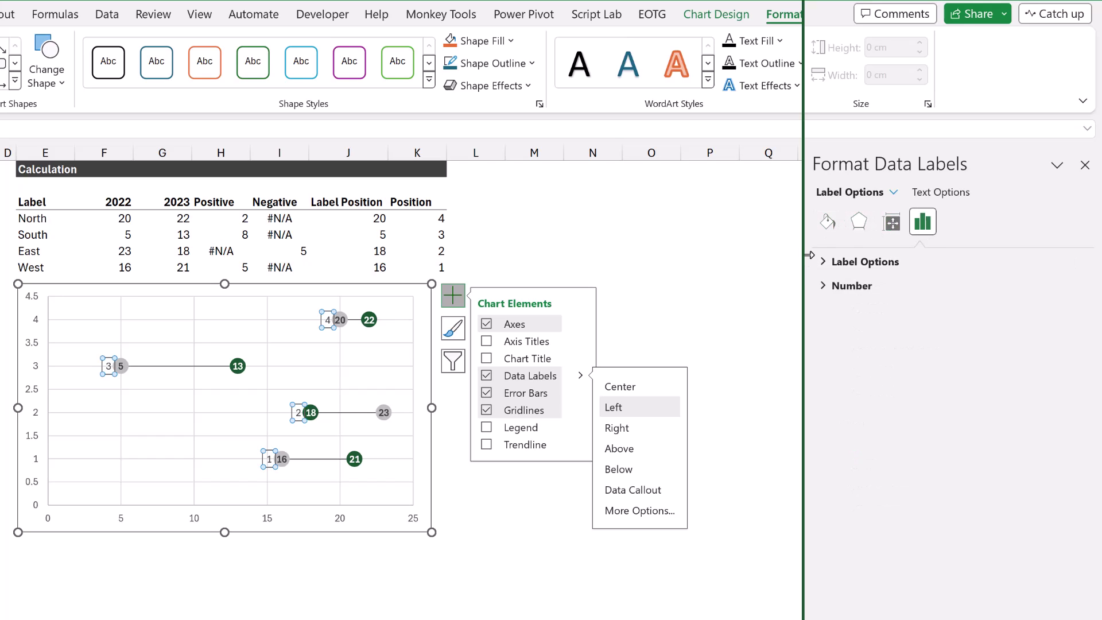
click(822, 265)
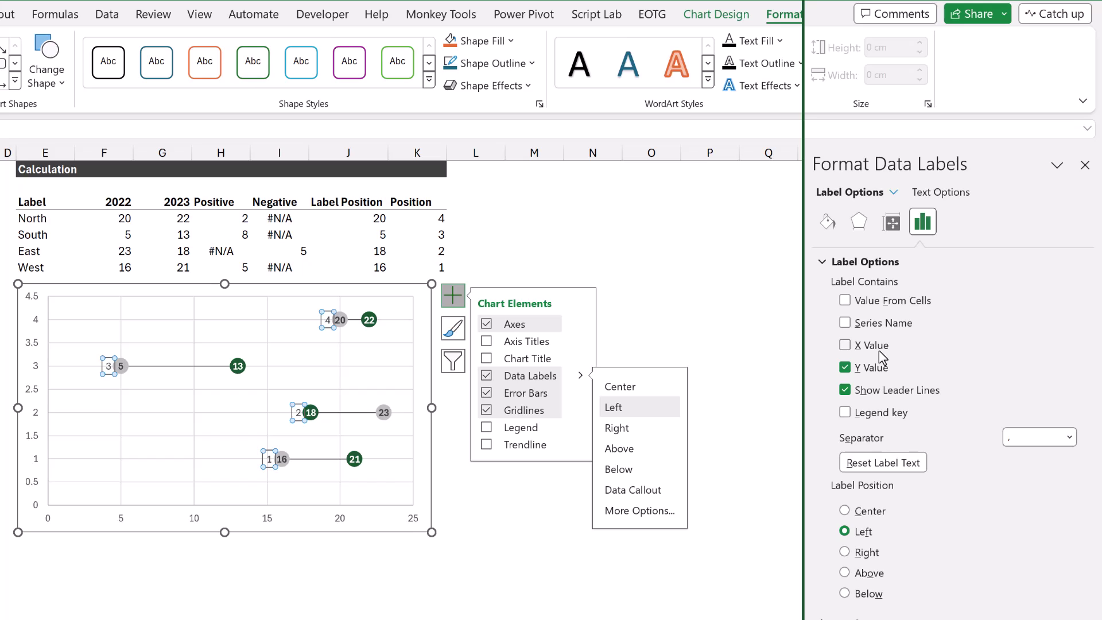
click(845, 367)
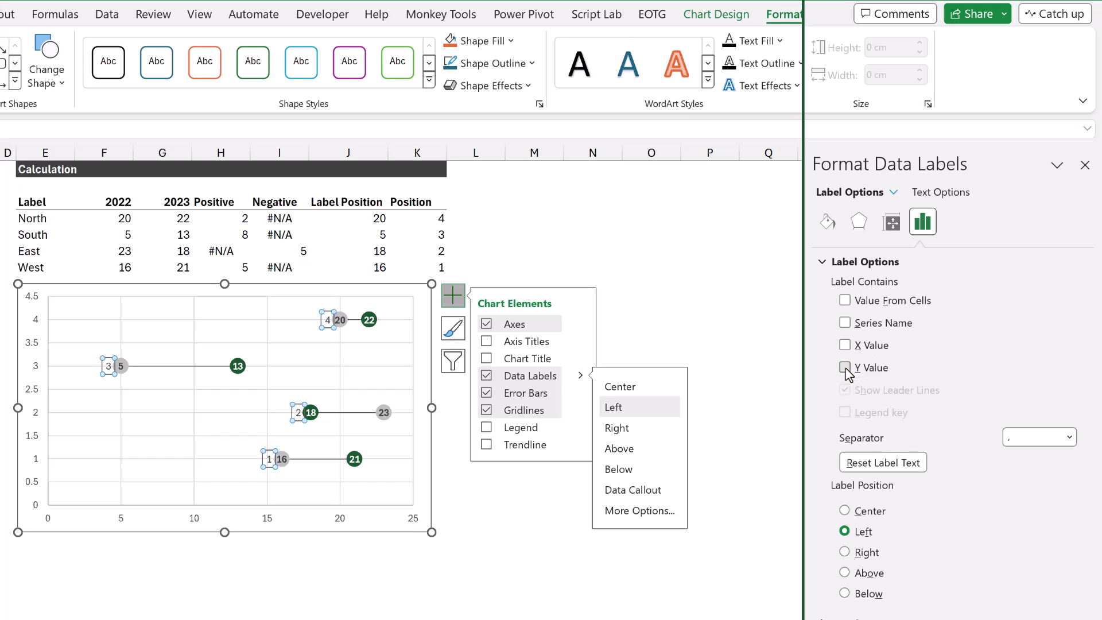
click(844, 301)
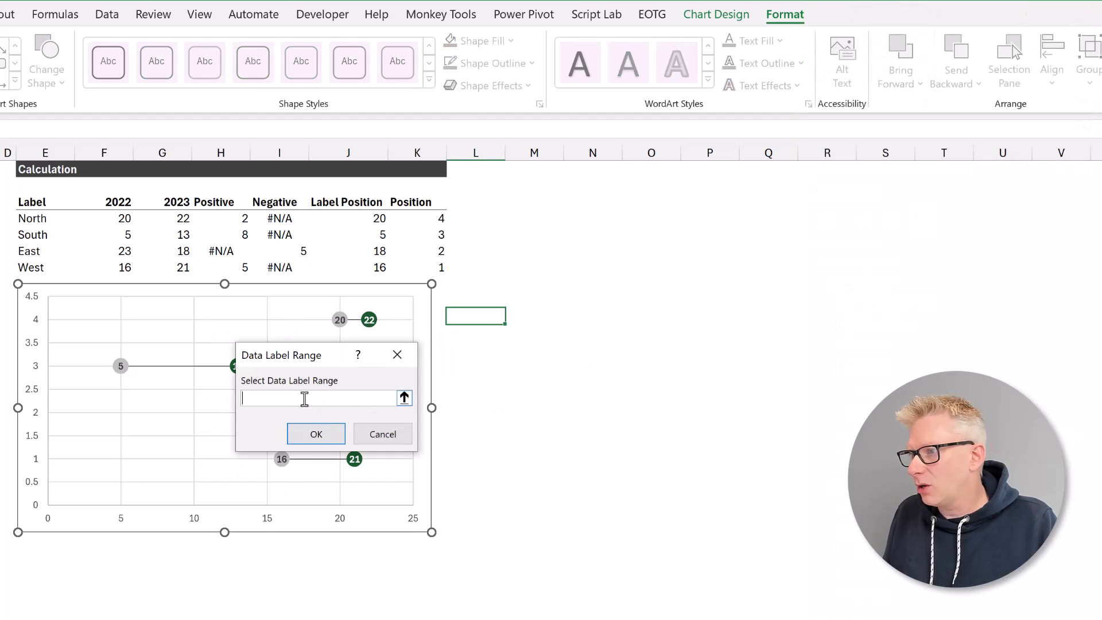
key(F3)
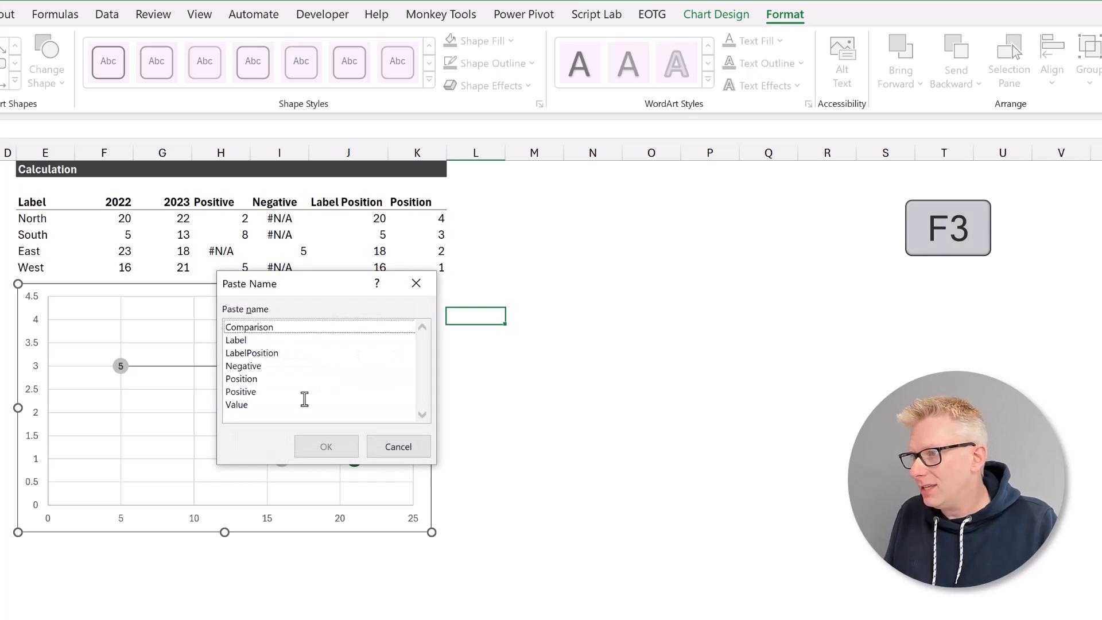
click(237, 340)
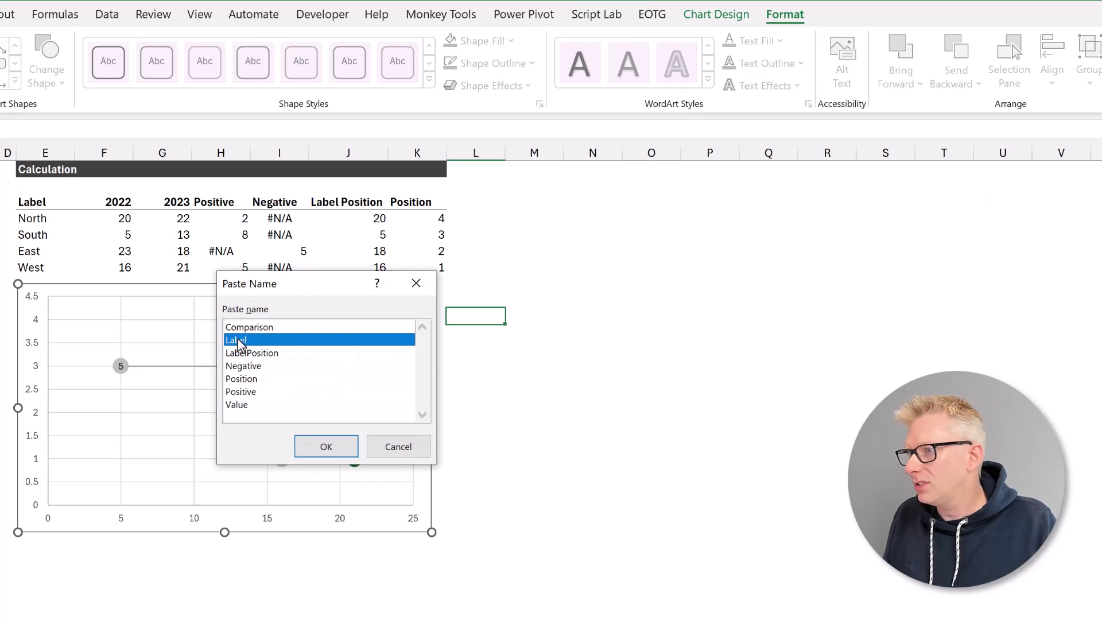
click(316, 449)
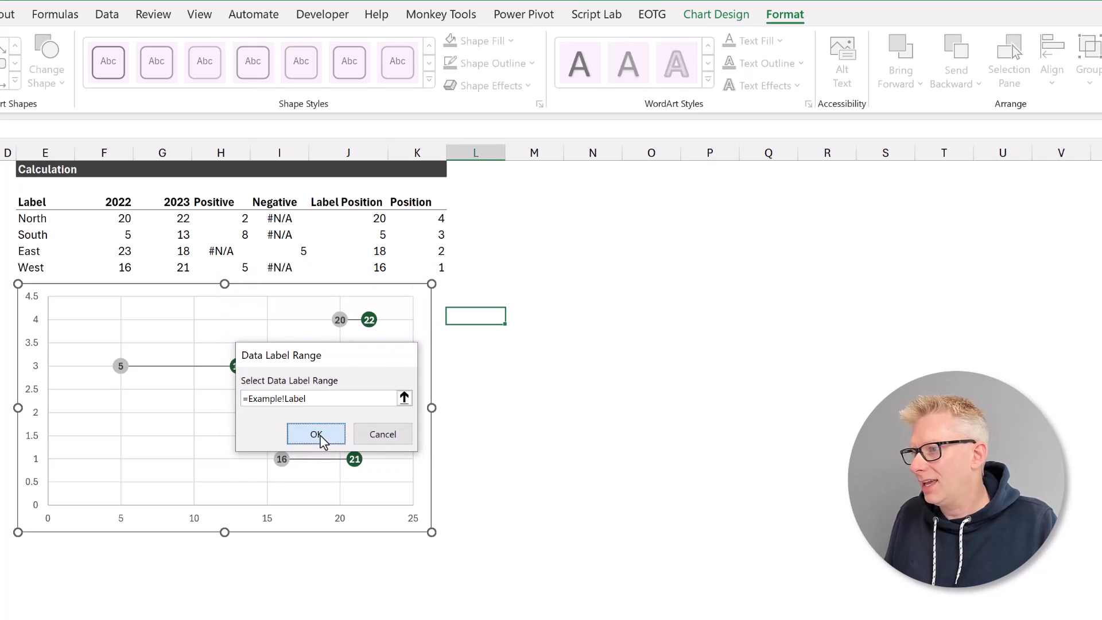
click(316, 434)
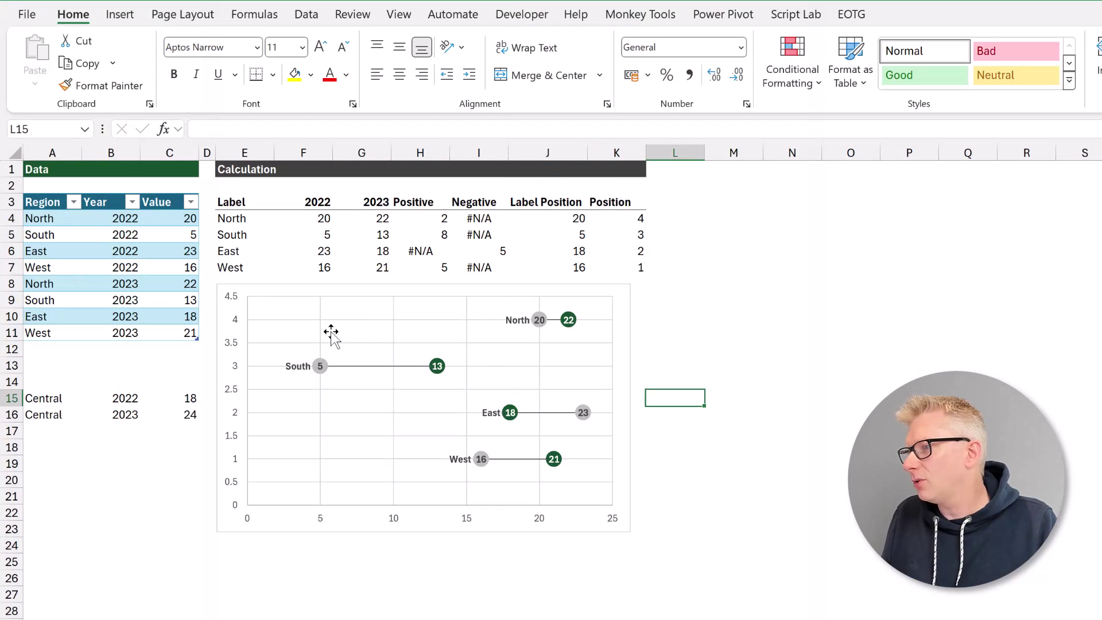
Delete the chart's vertical and horizontal gridlines.
click(324, 340)
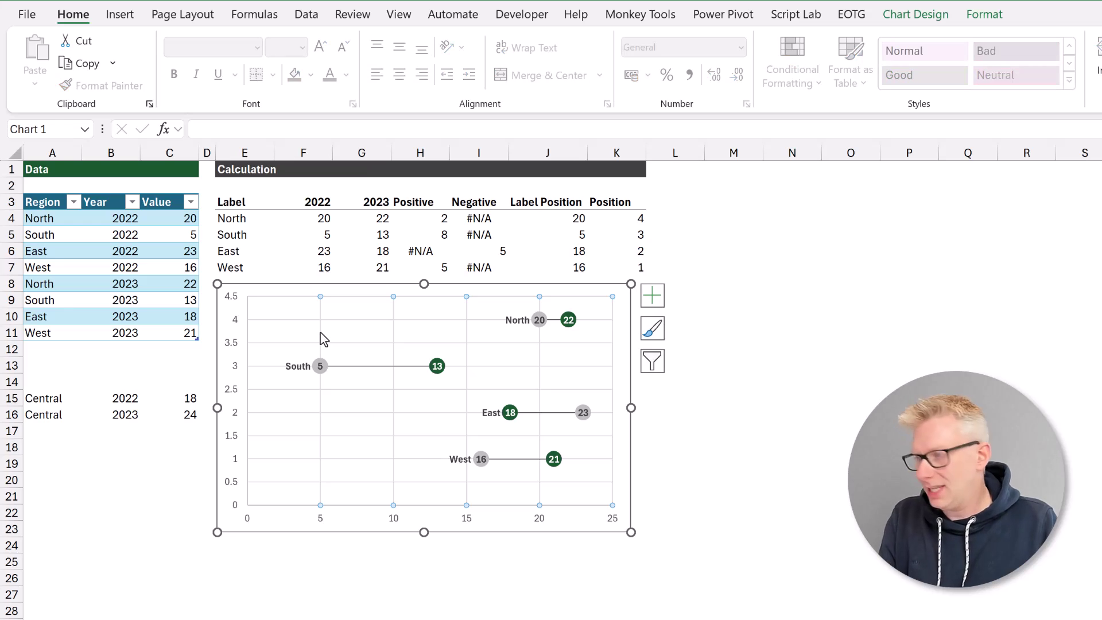
key(Delete)
click(344, 343)
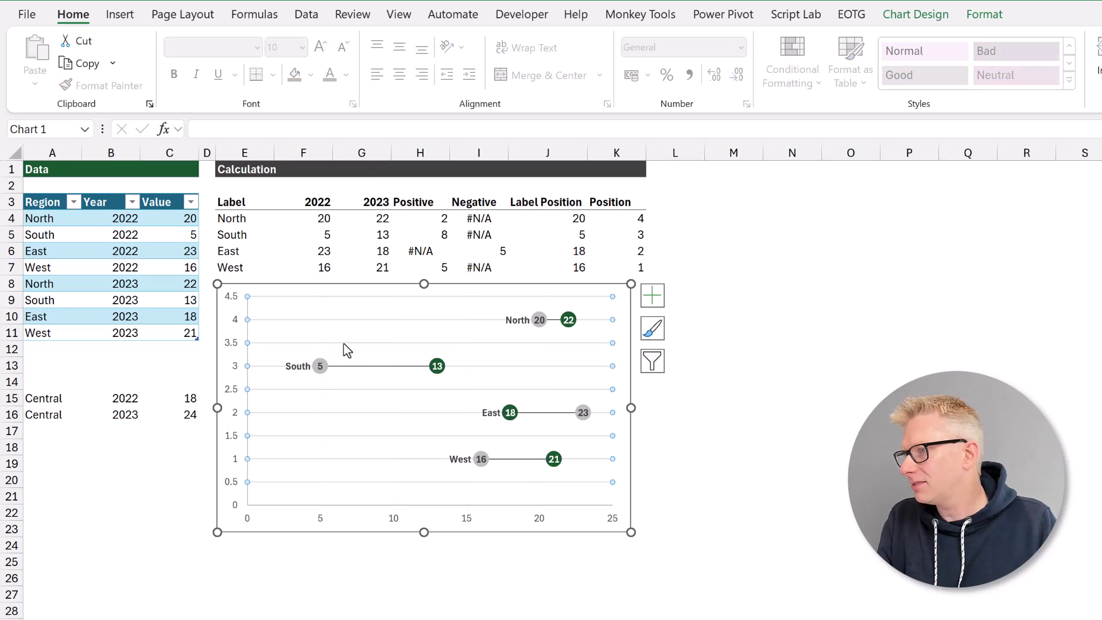
key(Delete)
Delete the chart's vertical and horizontal axes.
click(229, 351)
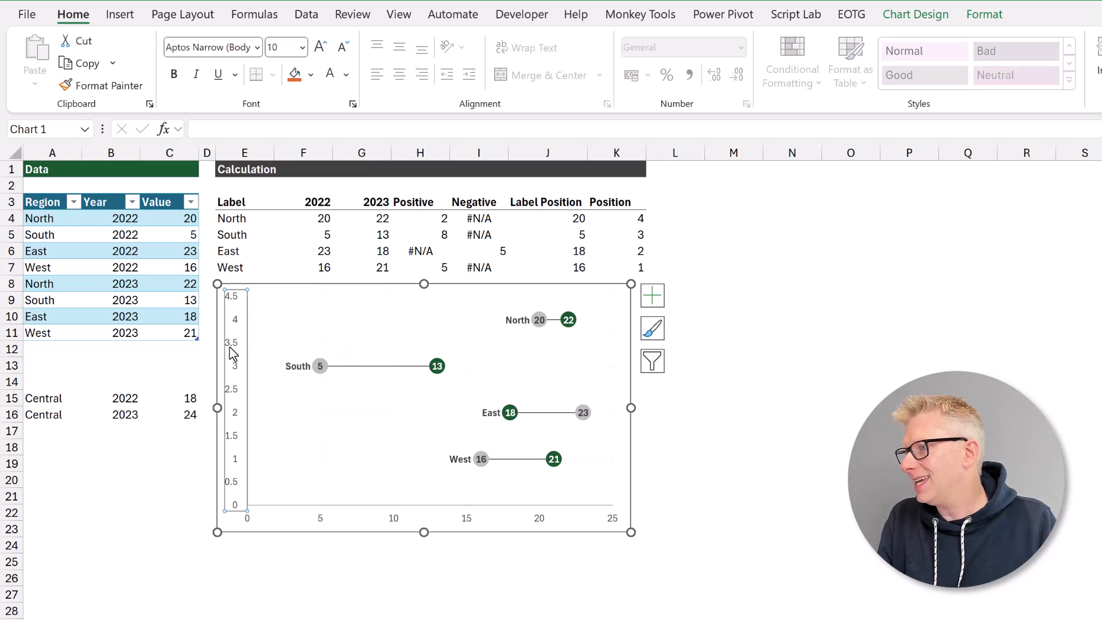
key(Delete)
click(384, 520)
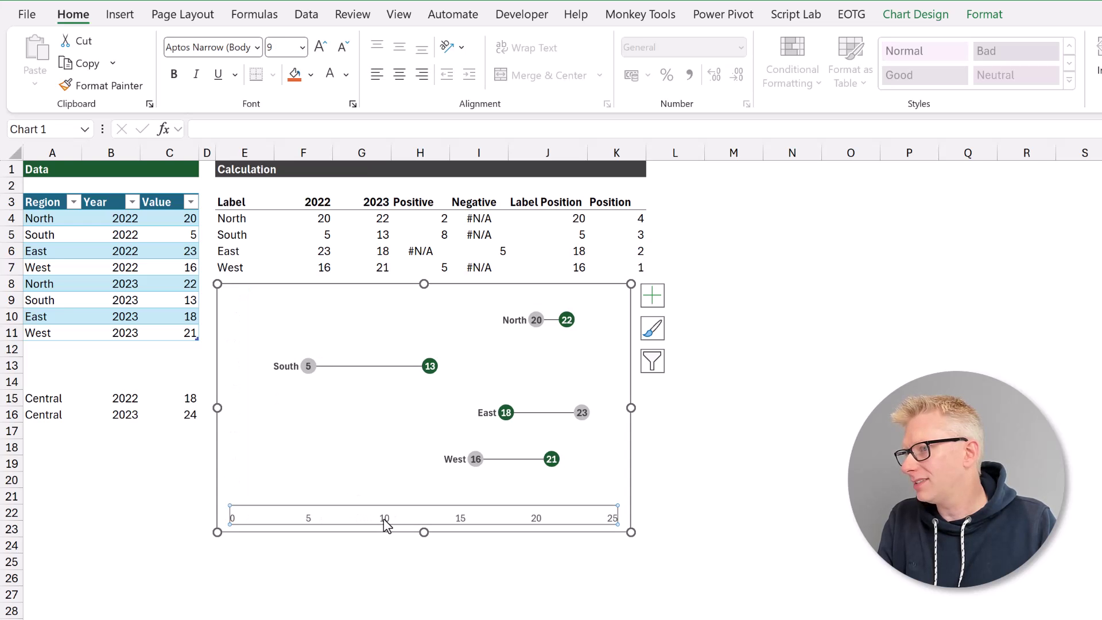
key(Delete)
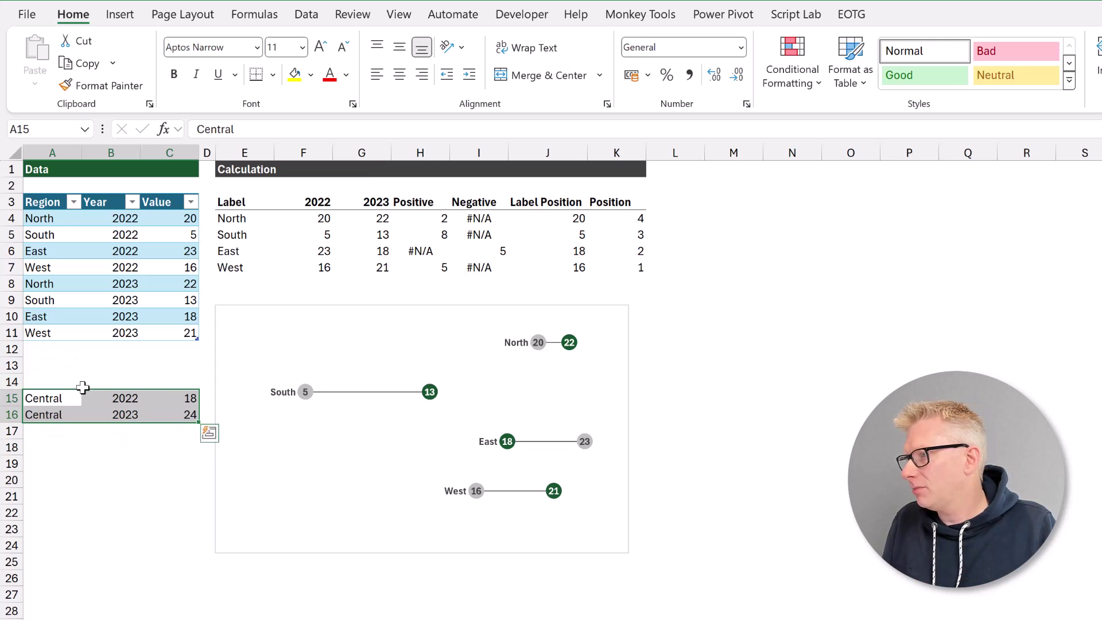
Move the Central rows from A15:C16 up to A12:C13, then select the new calculation row E8:K8.
drag(82, 384, 90, 350)
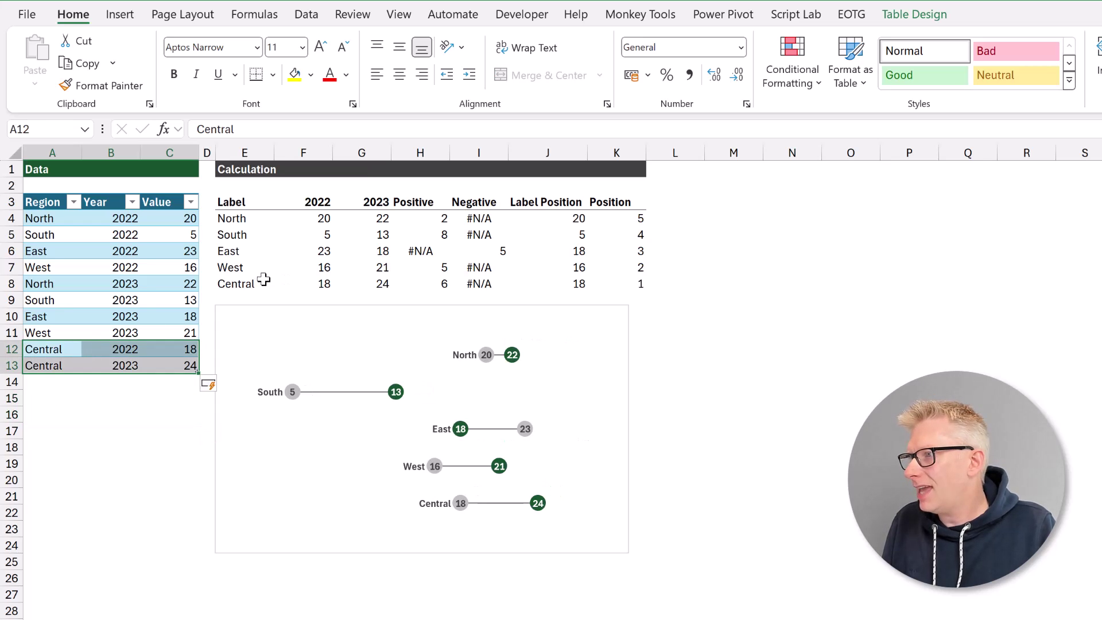
drag(232, 283, 626, 282)
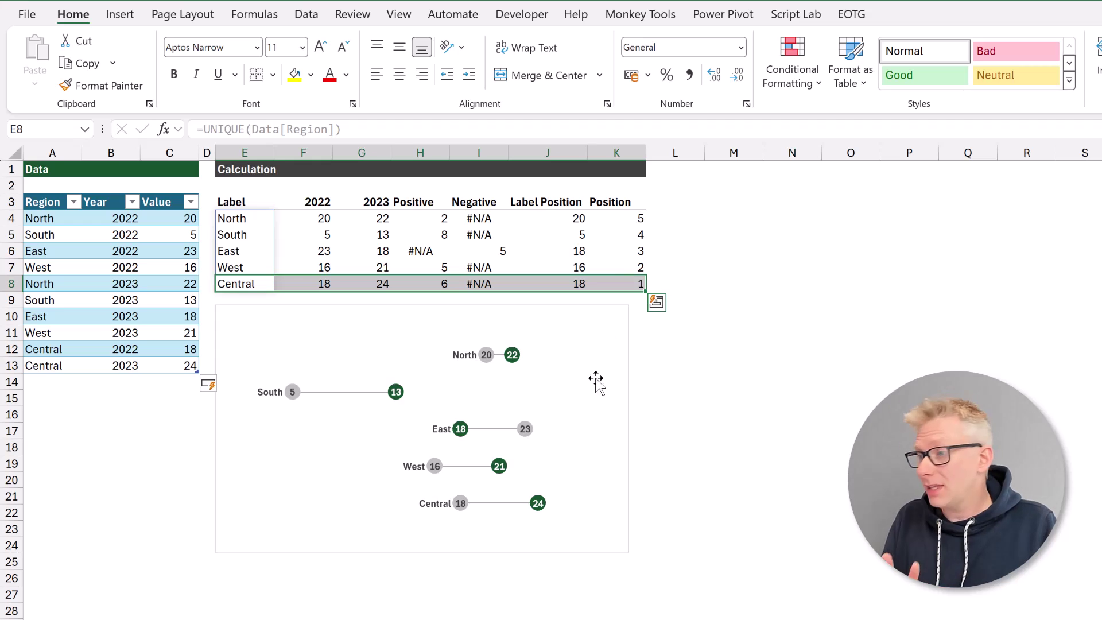